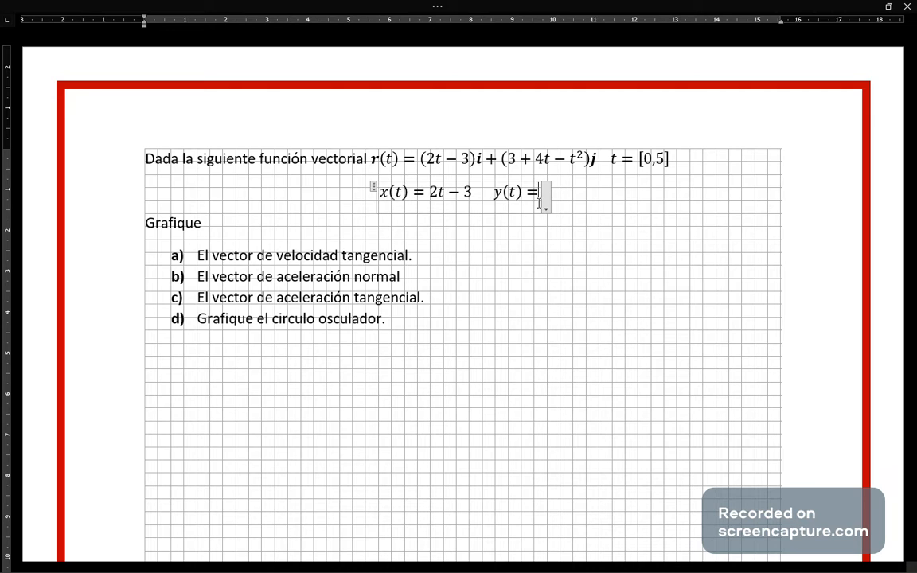
Step: Complete the y(t) component equation below the vector function as 3+4t−2t²
text(4t)
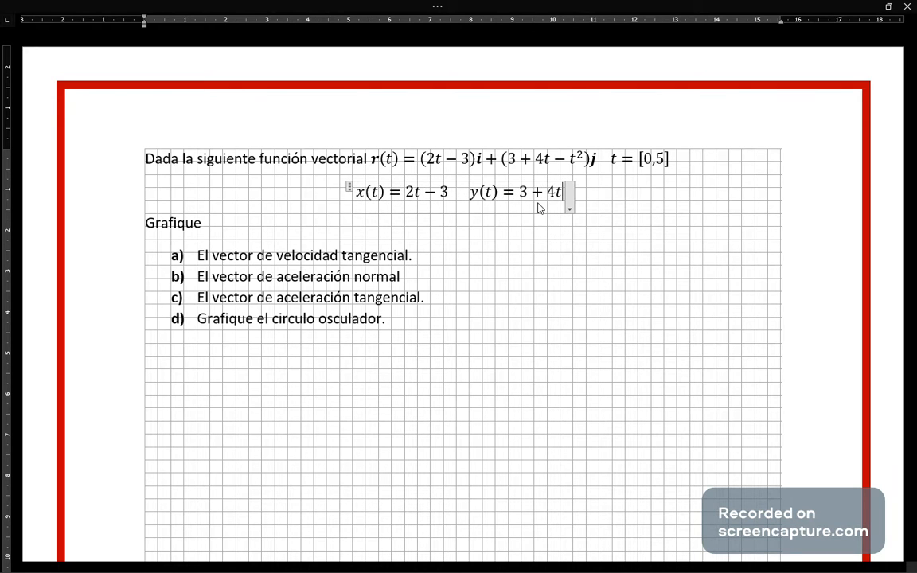
text(-2t^2)
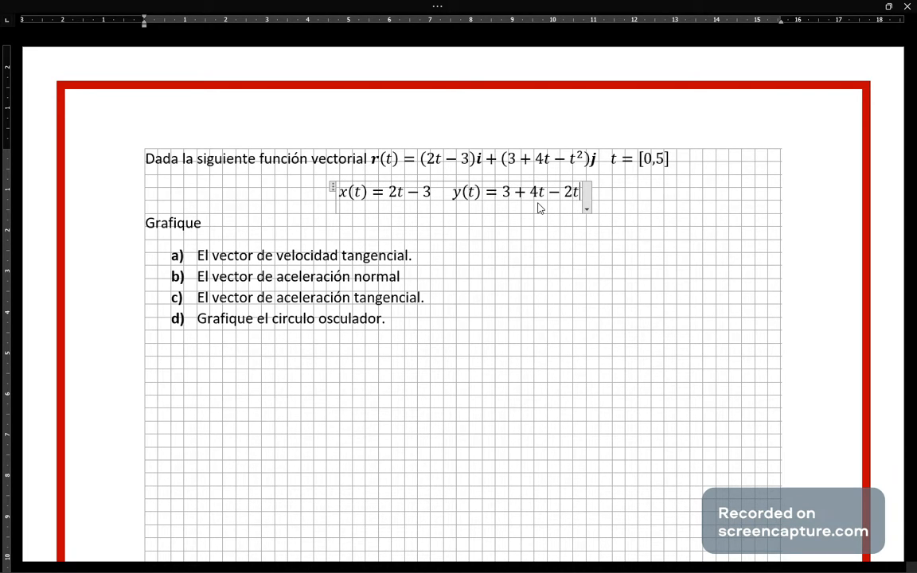
key(Right)
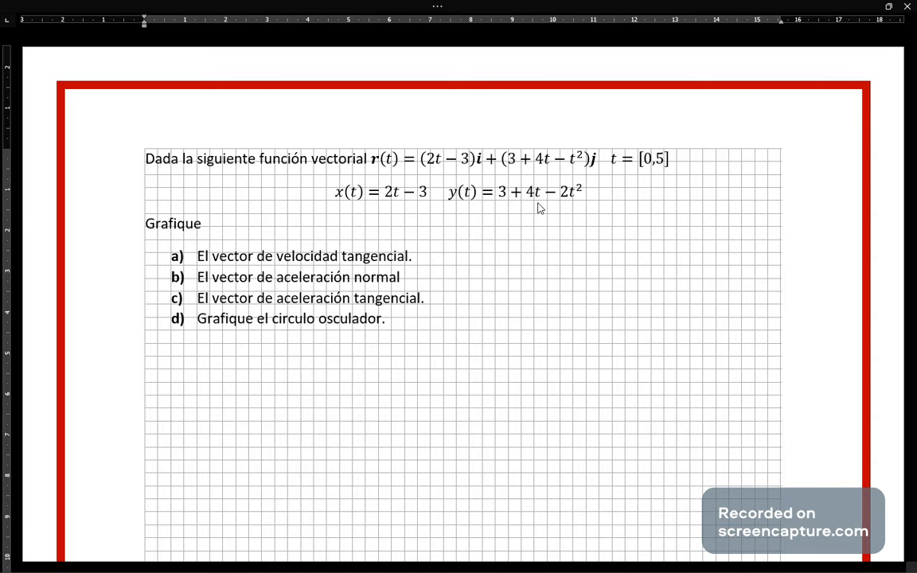
key(Left)
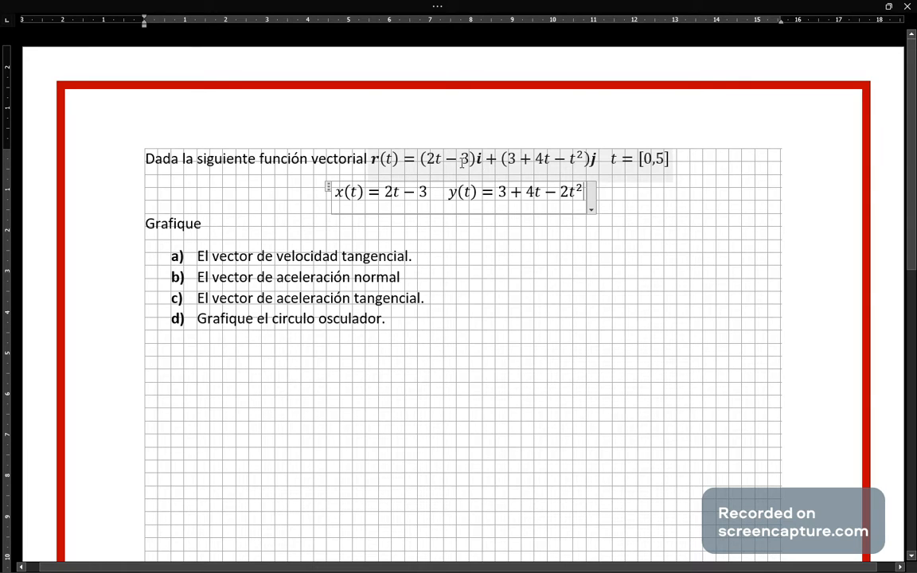
key(Right)
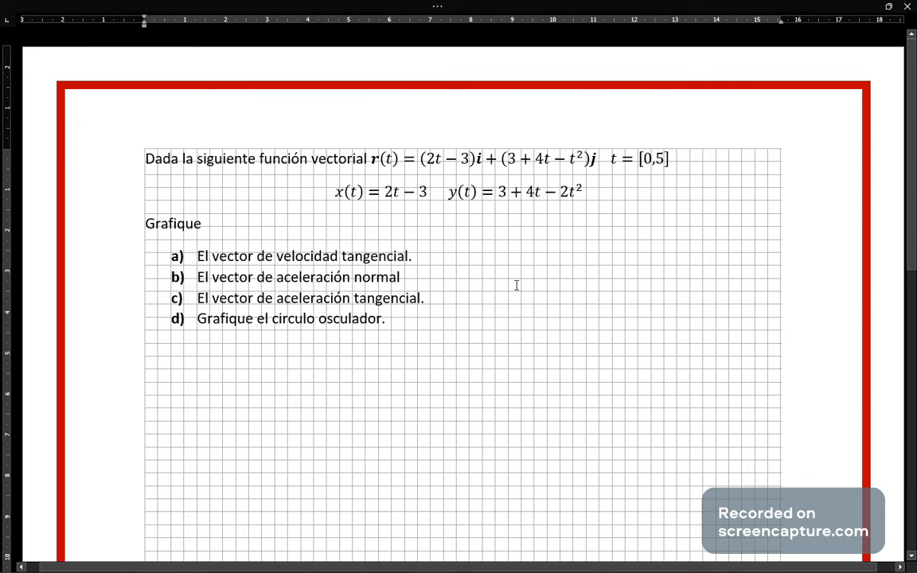
click(540, 192)
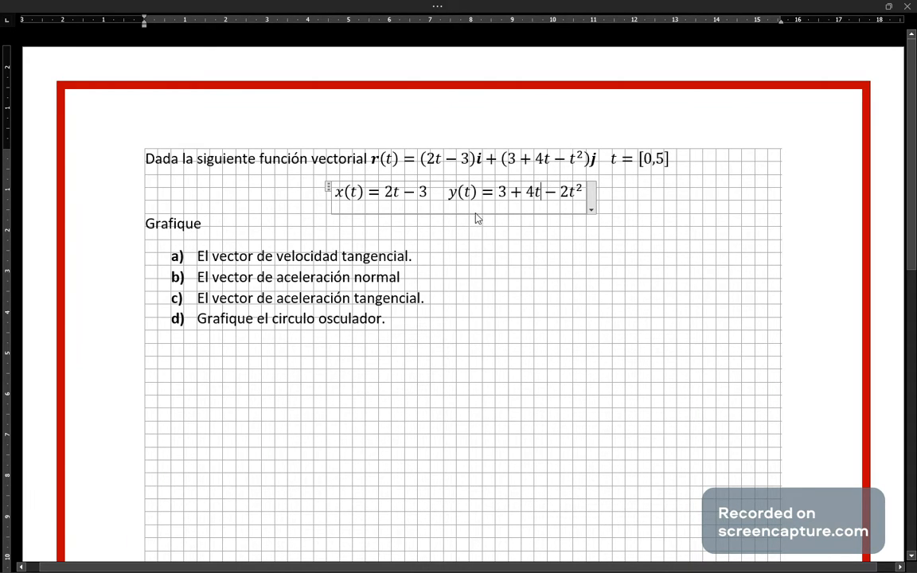
Step: Switch to GeoGebra, clear the pending entry and insert a fresh Curva command with two expressions, a parameter, and initial and final values
key(alt+Tab)
key(alt+Tab)
key(alt+Tab)
key(alt+Tab)
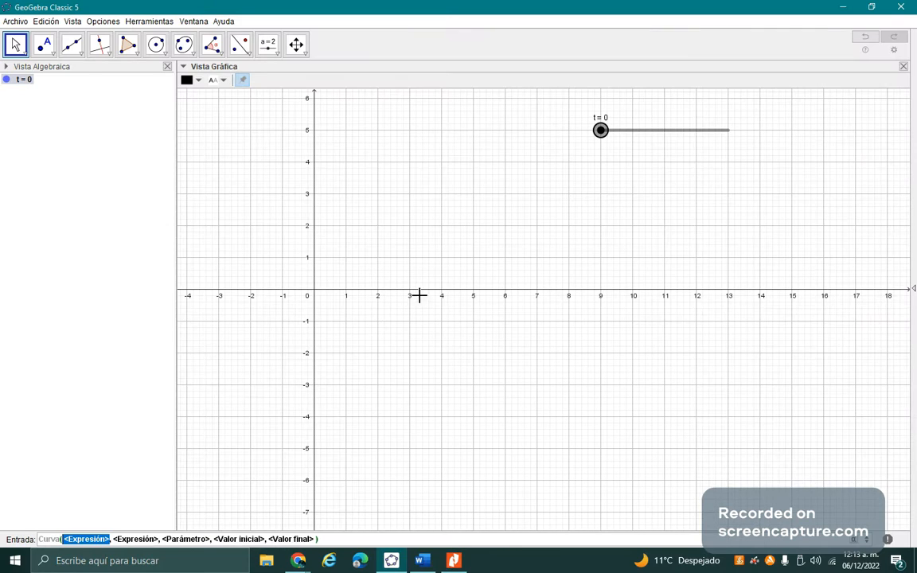
click(377, 539)
key(ctrl+a)
key(BackSpace)
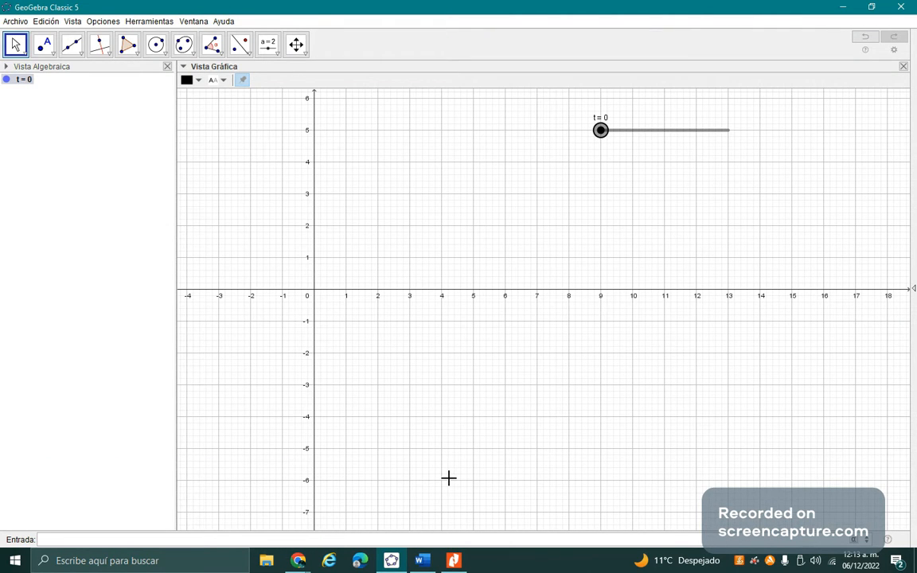
text(cur)
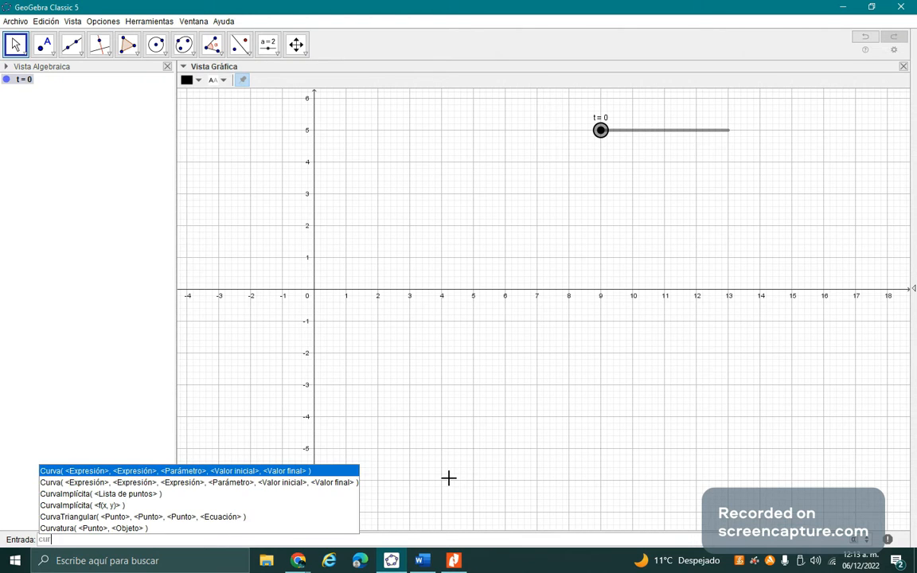
key(Return)
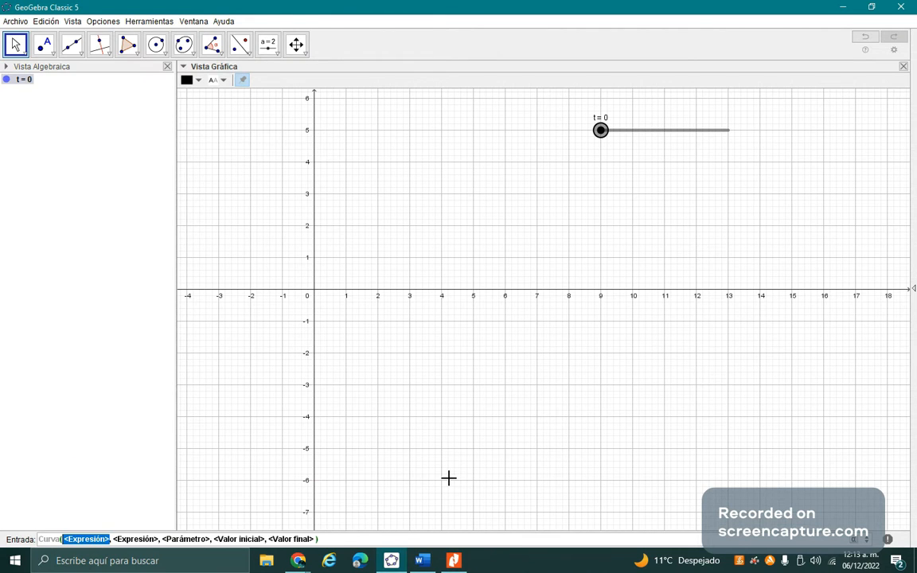
Step: Check x(t) in the Word document and enter 2s-3 as the curve's first expression in GeoGebra
key(alt+Tab)
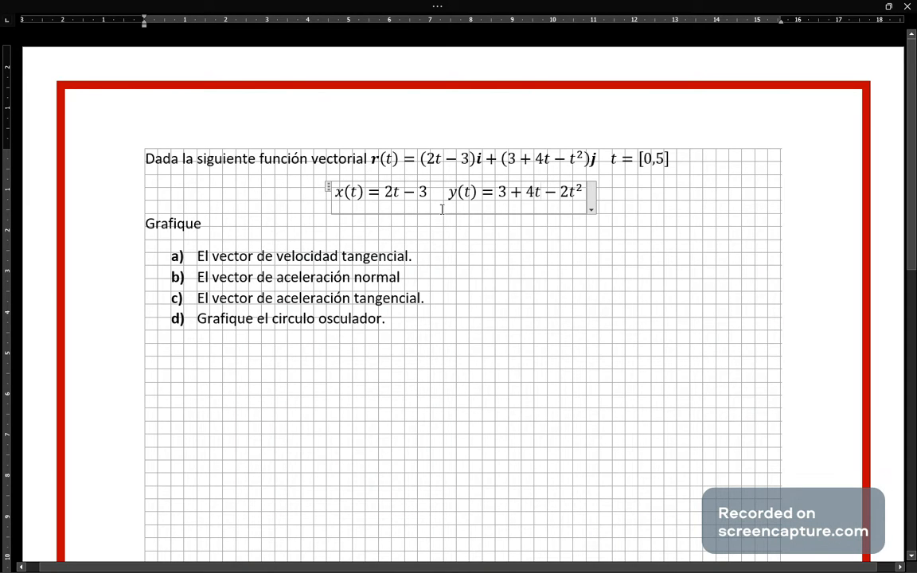
key(alt+Tab)
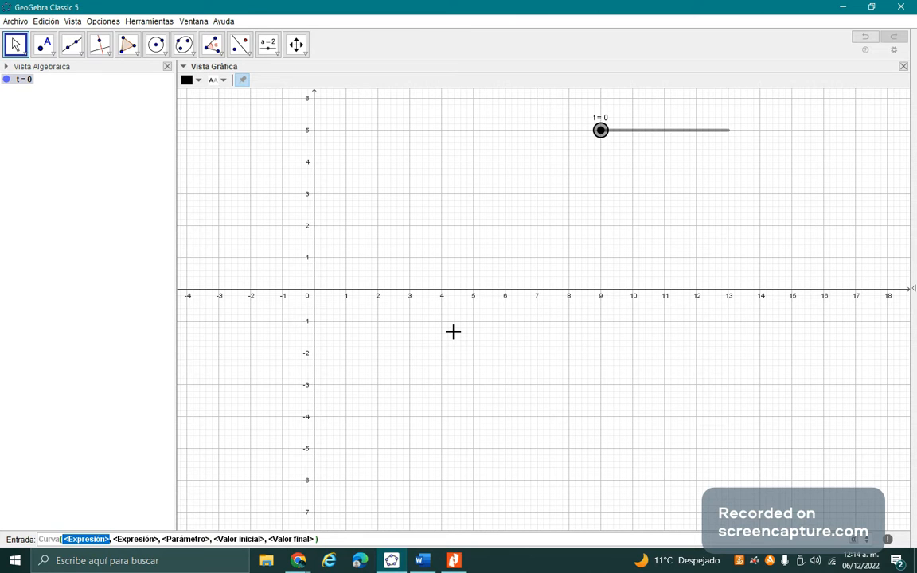
key(alt+Tab)
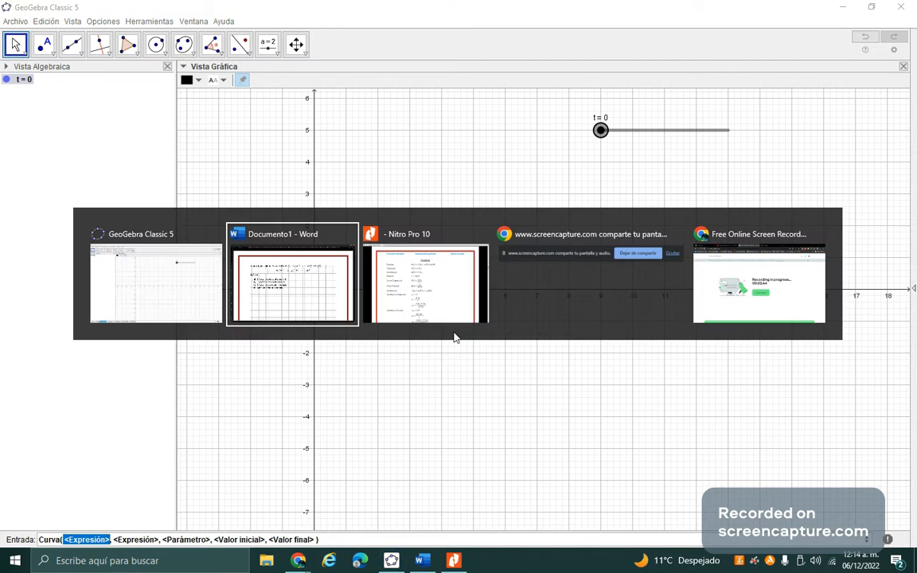
key(alt+shift+Tab)
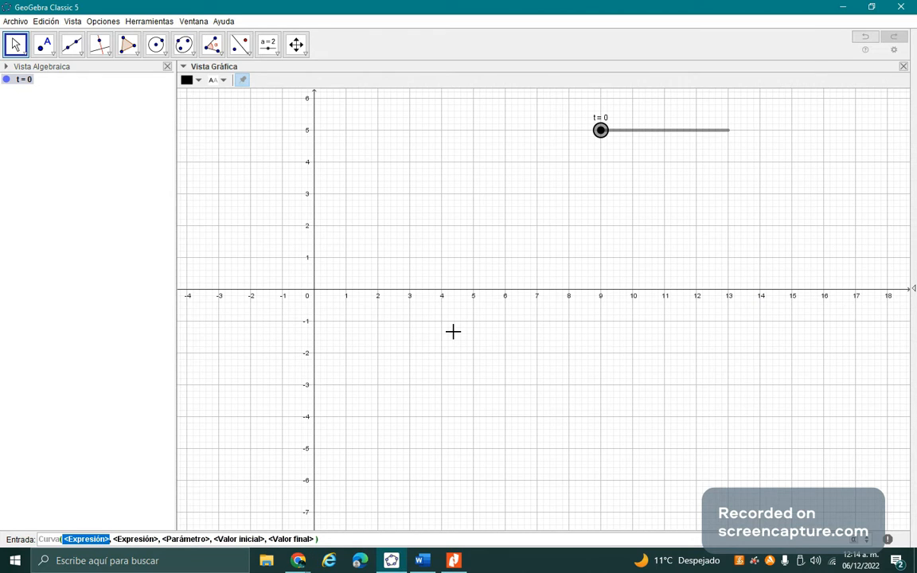
text(2s)
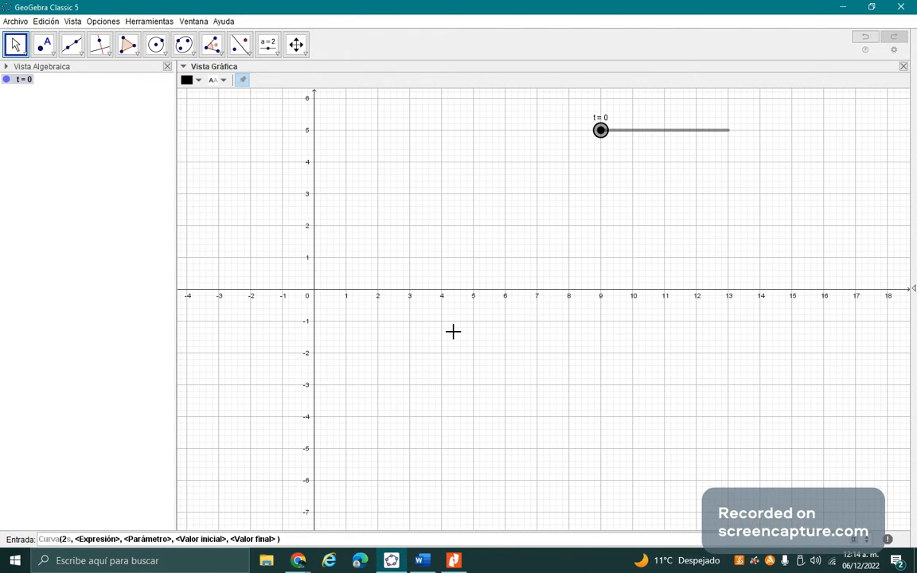
text(-3)
key(Tab)
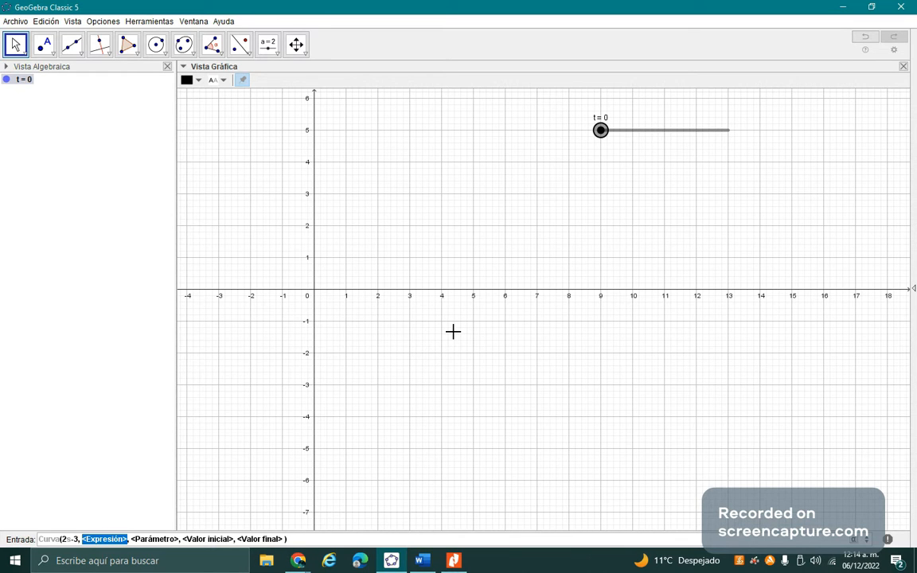
Step: Check y(t) in the Word document and enter 3+4s-s^2 as the curve's second expression in GeoGebra
key(alt+Tab)
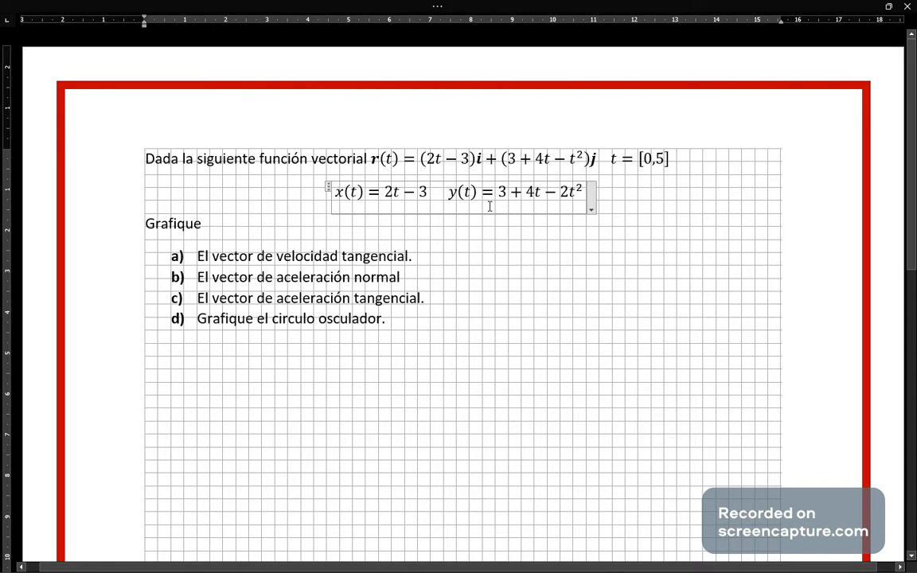
key(alt+Tab)
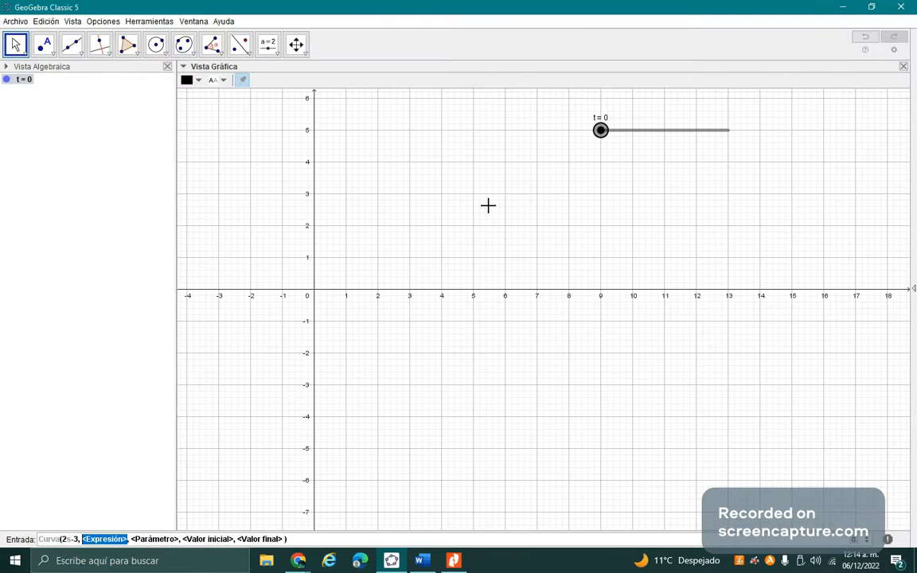
text(3+4s-)
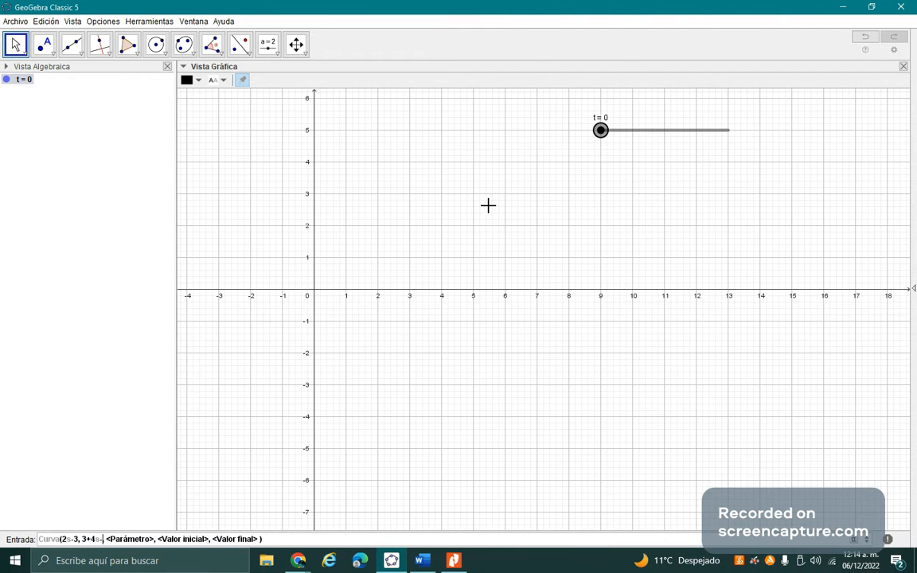
text(s)
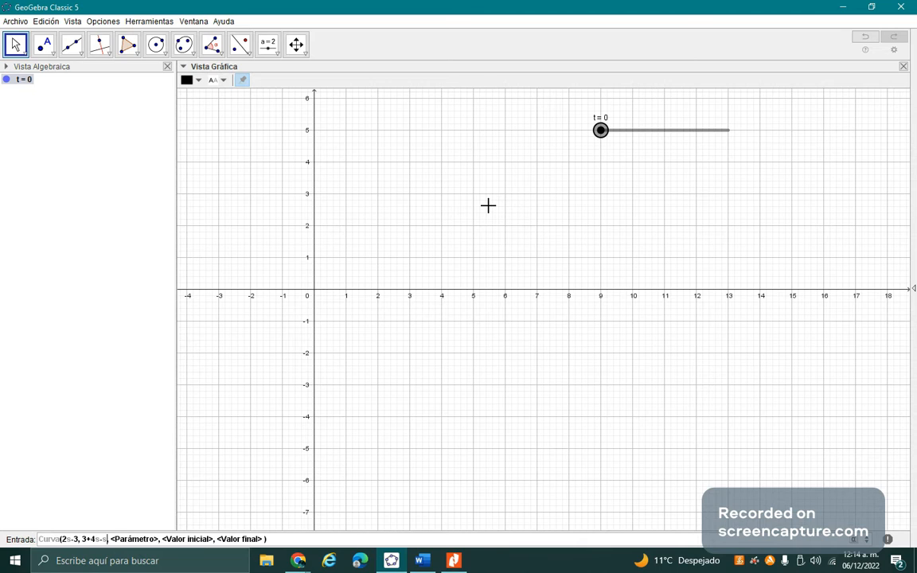
text(^2)
key(Tab)
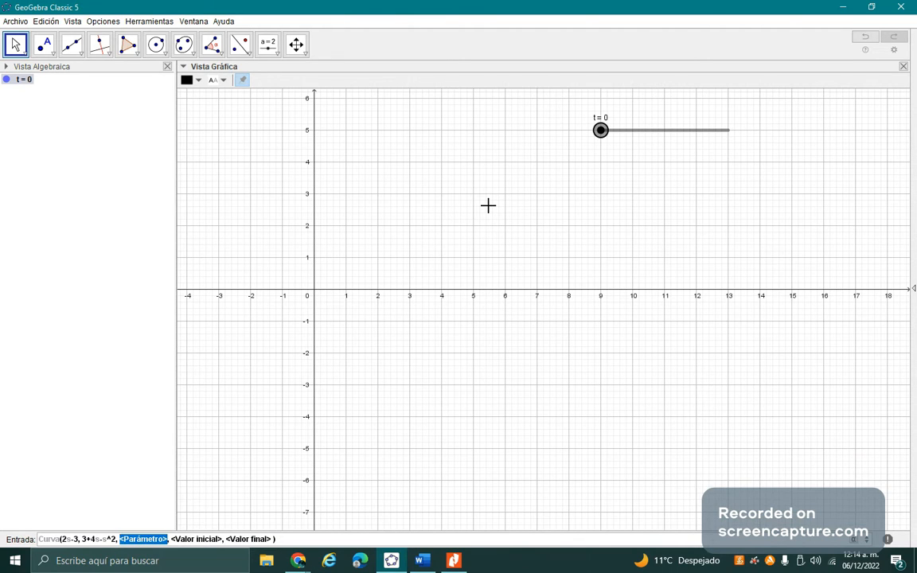
Step: Set the curve's parameter to s with initial value 0 and final value t, and create the curve
text(s)
key(Tab)
text(0)
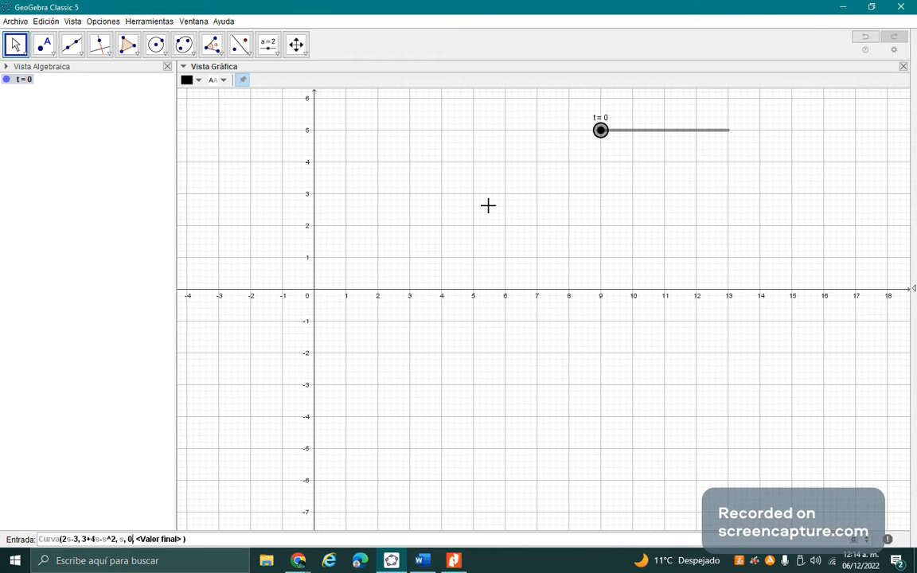
key(alt+Tab)
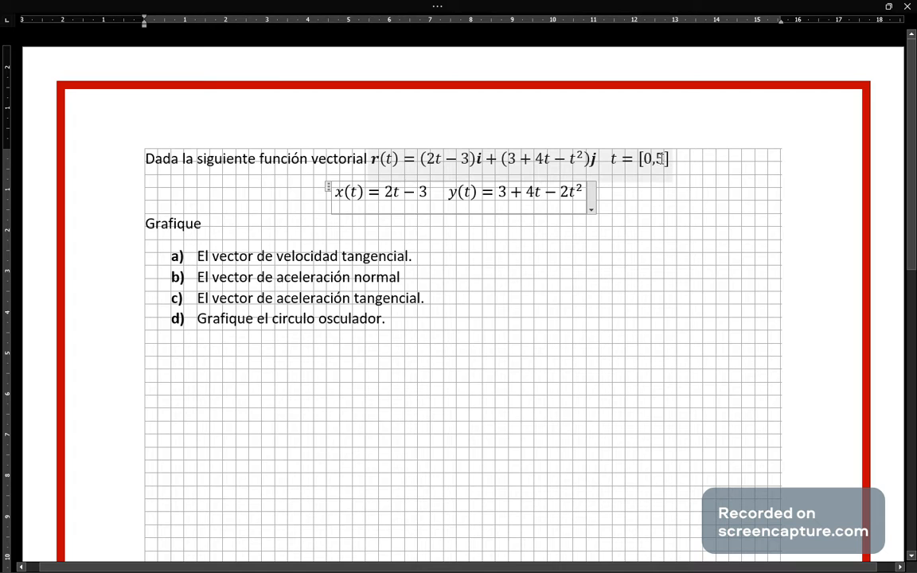
key(alt+Tab)
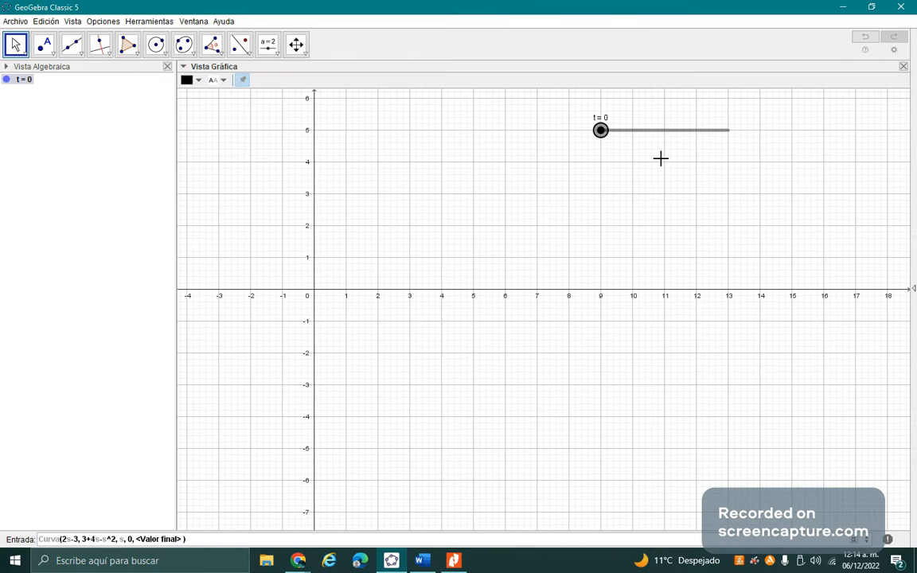
text(t)
key(Return)
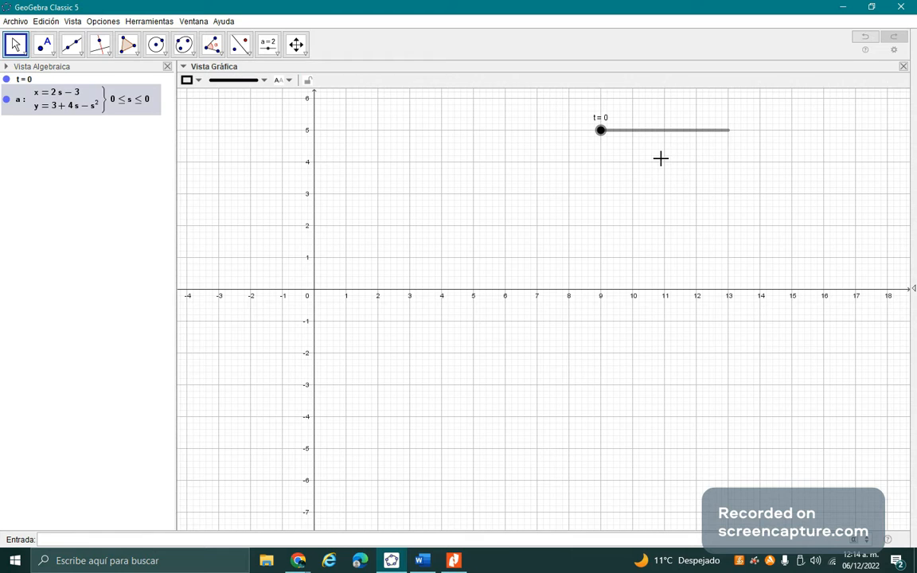
Step: Set the t slider to 5 to trace the curve over its whole interval
drag(609, 139, 641, 148)
click(296, 44)
drag(380, 129, 418, 219)
click(12, 46)
drag(649, 141, 762, 174)
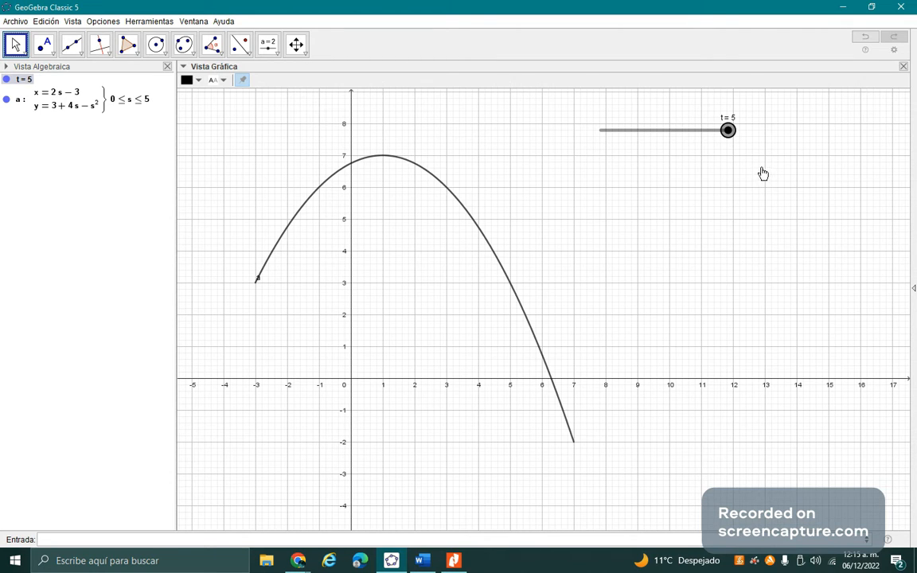
Step: Select the curve and set the t slider to 3.3
click(449, 195)
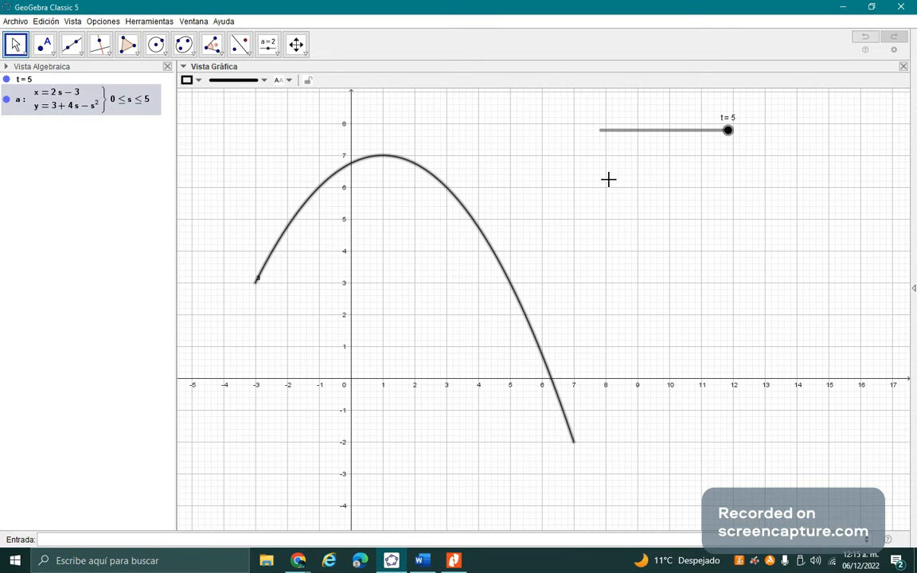
click(726, 131)
drag(724, 132, 685, 133)
Step: Consult the formula sheet in Nitro Pro, and return to GeoGebra to create the derivative of curve a with the Derivada command
key(alt+Tab)
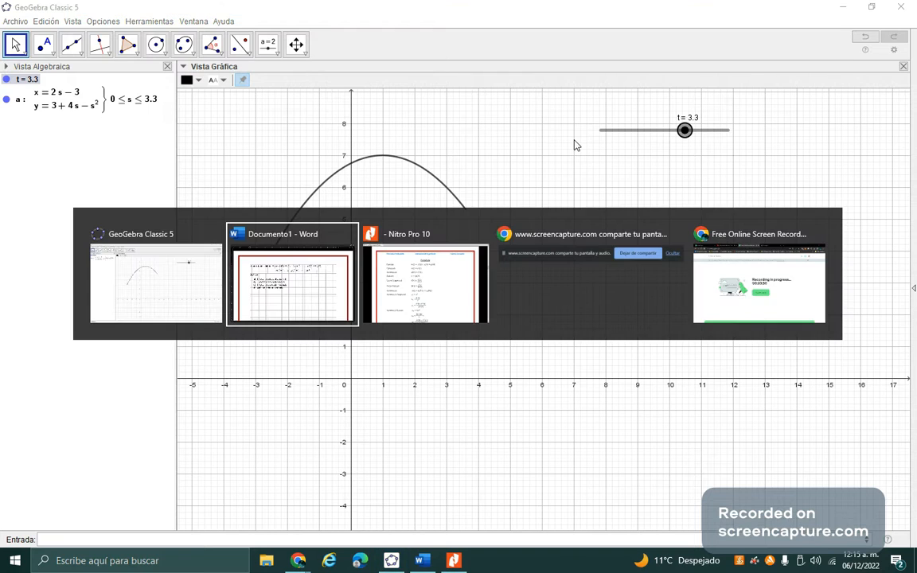
key(alt+Tab)
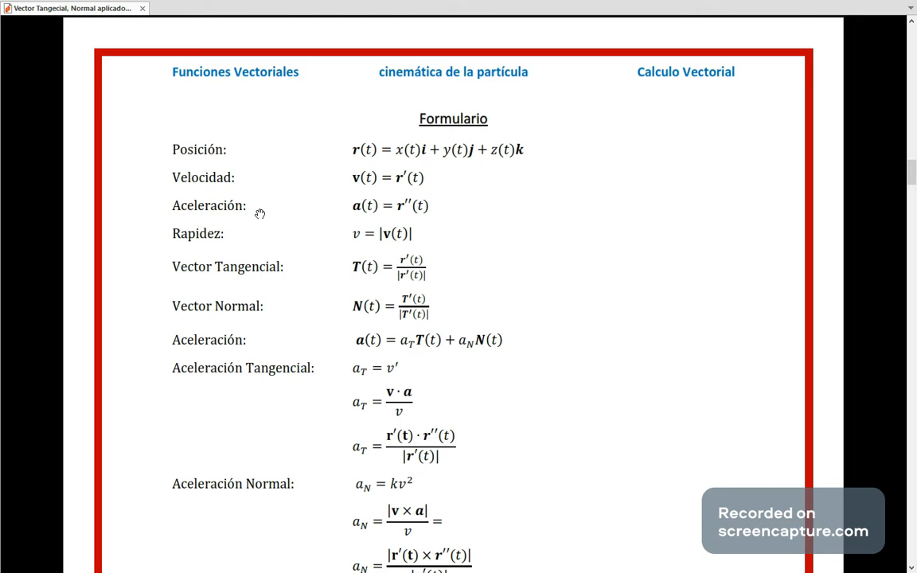
key(alt+Tab)
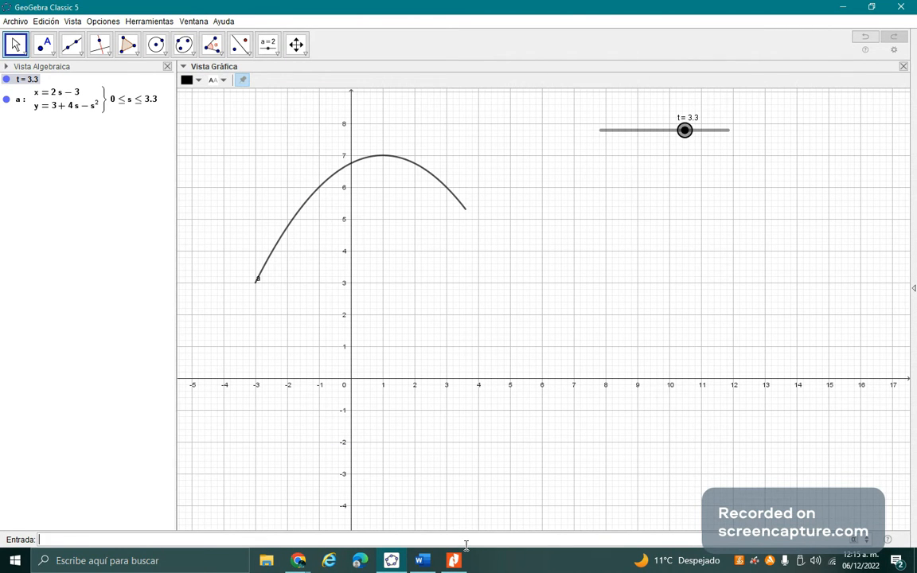
text(cur)
key(BackSpace)
key(BackSpace)
key(BackSpace)
text(der)
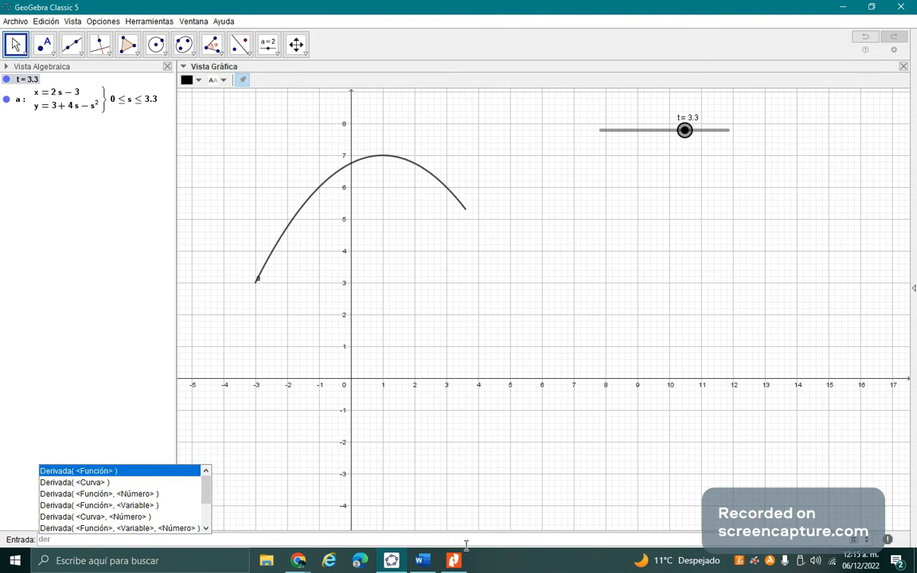
key(Down)
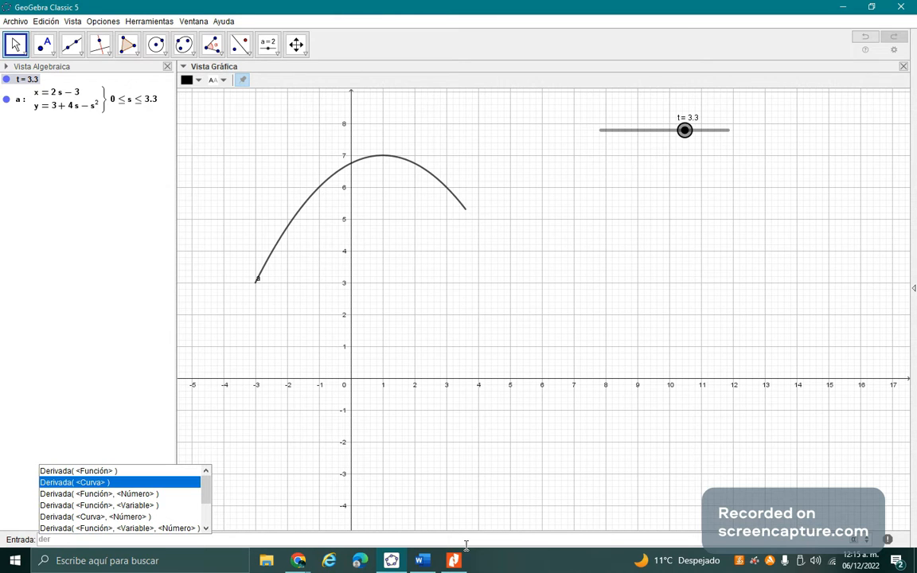
key(Return)
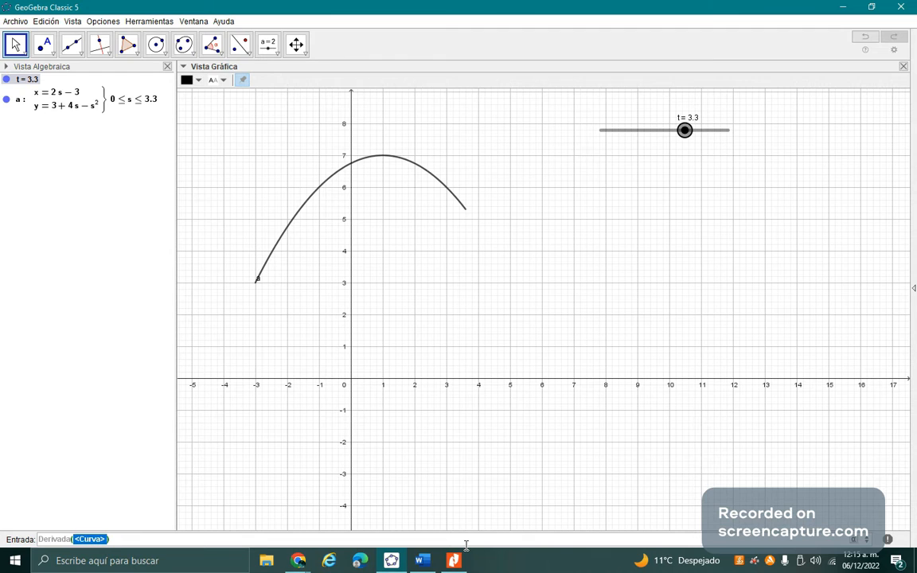
text(a)
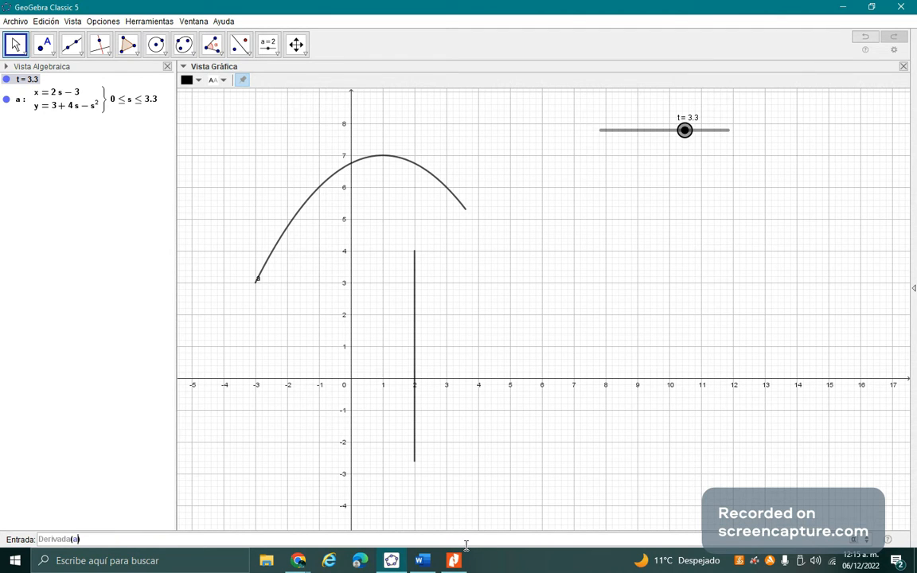
key(Return)
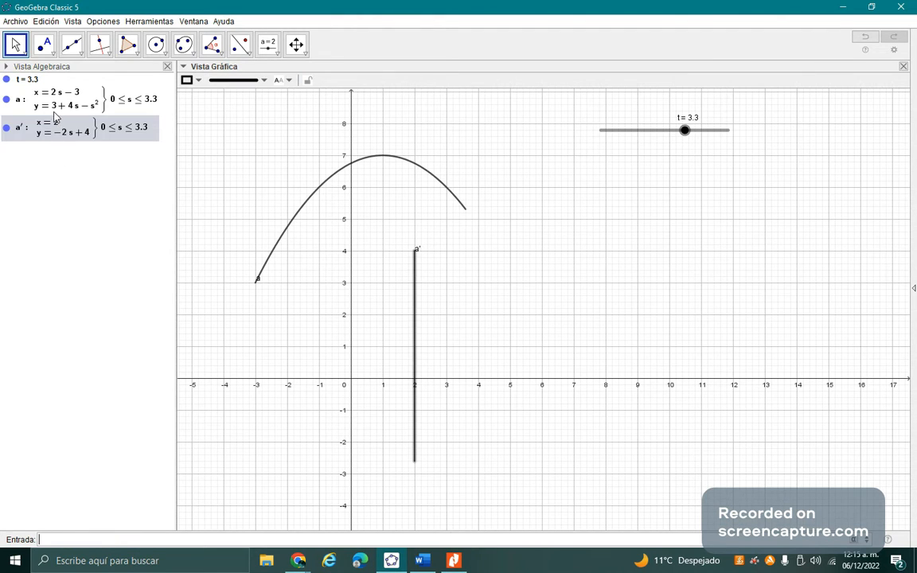
Step: Hide the first derivative curve a', and add the second derivative of curve a with Derivada(a,2) as a hidden curve
click(7, 128)
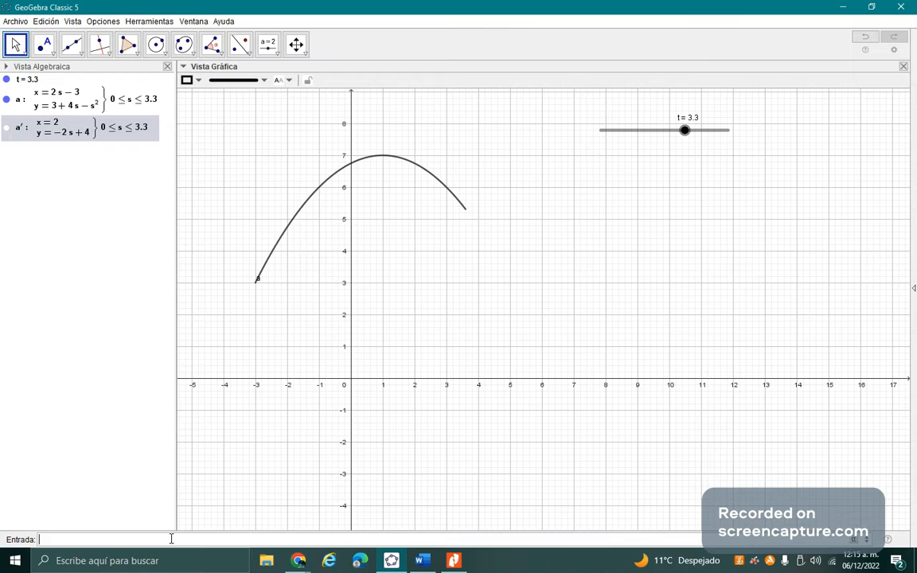
click(171, 539)
text(Der)
key(Down)
key(Return)
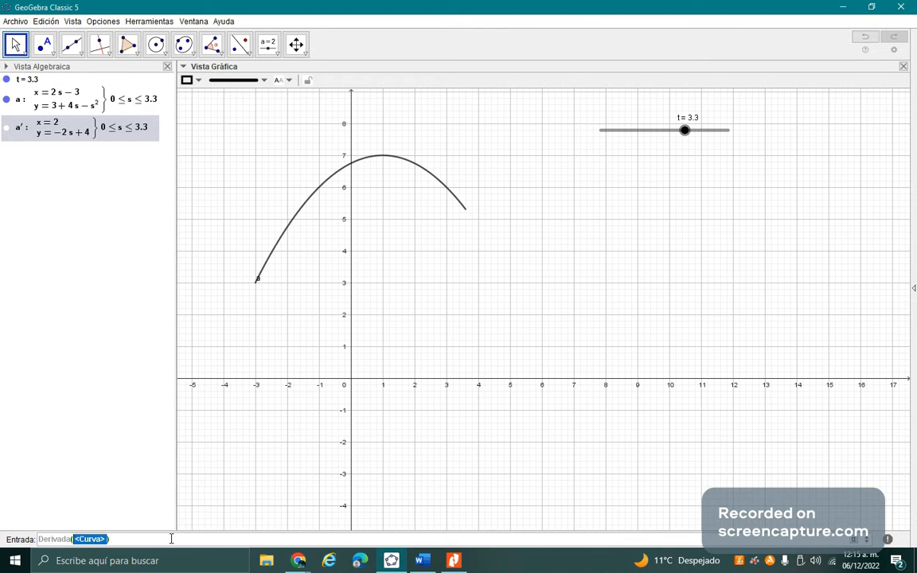
text(a)
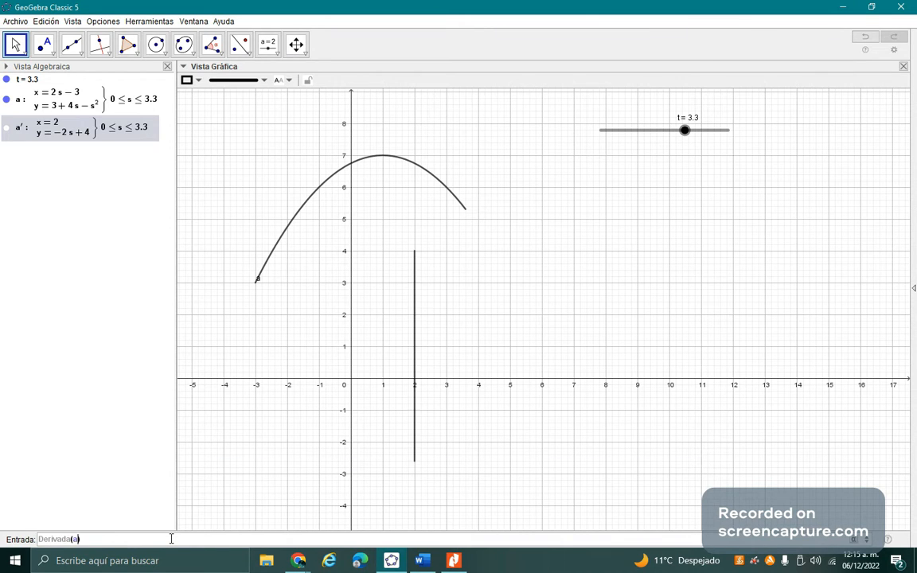
text(,2)
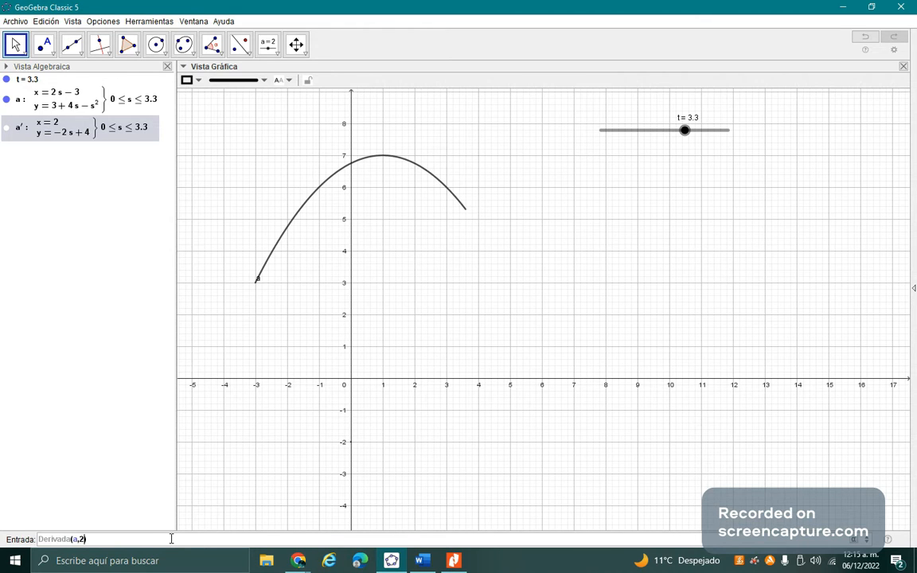
key(Left)
key(Left)
key(Right)
key(Right)
key(Return)
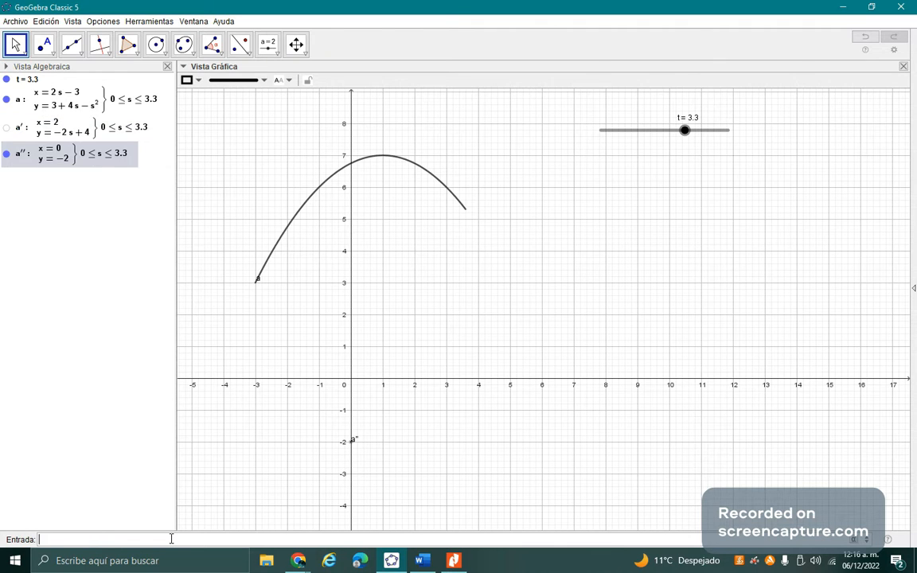
click(6, 154)
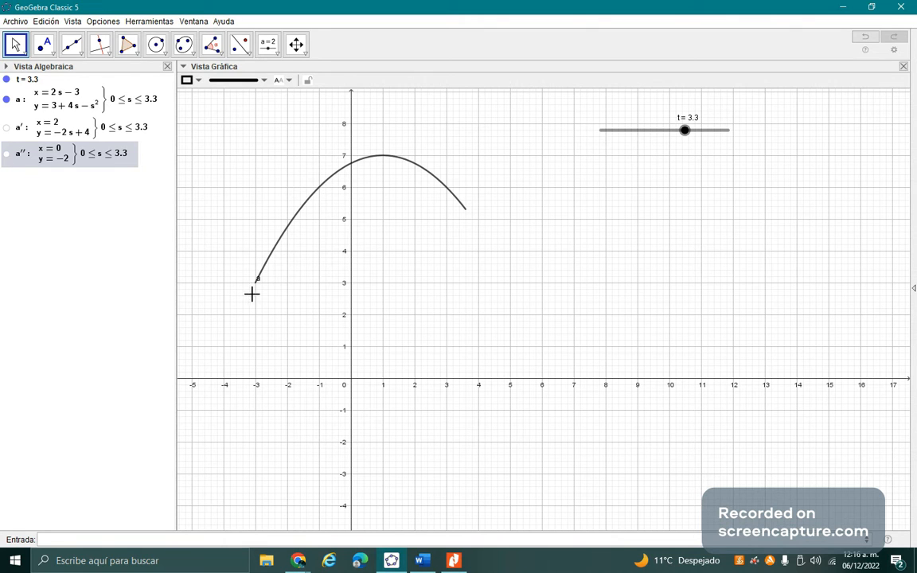
Step: Toggle the visibility of curve a and its two derivatives to compare them, leaving only curve a shown
click(7, 98)
click(6, 98)
click(7, 127)
click(6, 155)
click(6, 129)
click(6, 156)
click(6, 129)
click(7, 155)
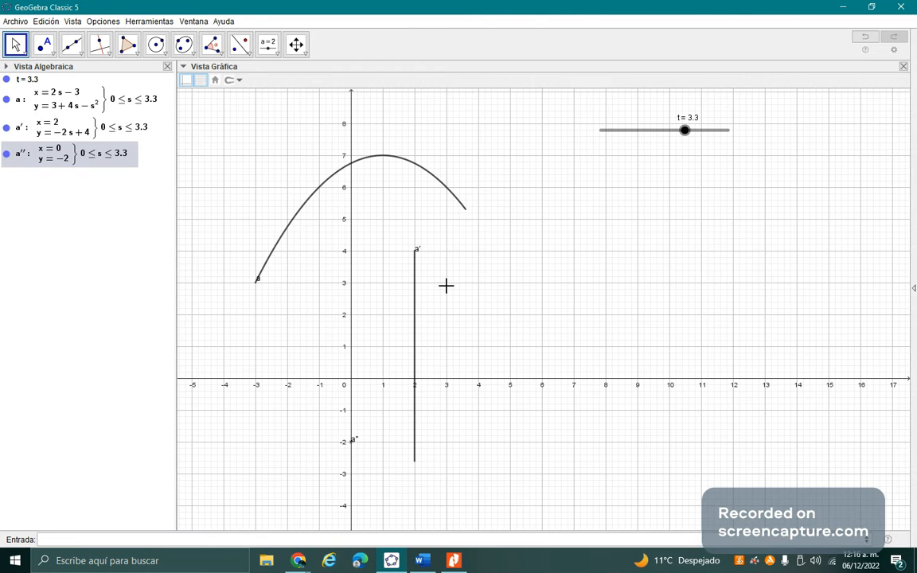
click(6, 128)
click(7, 154)
click(7, 98)
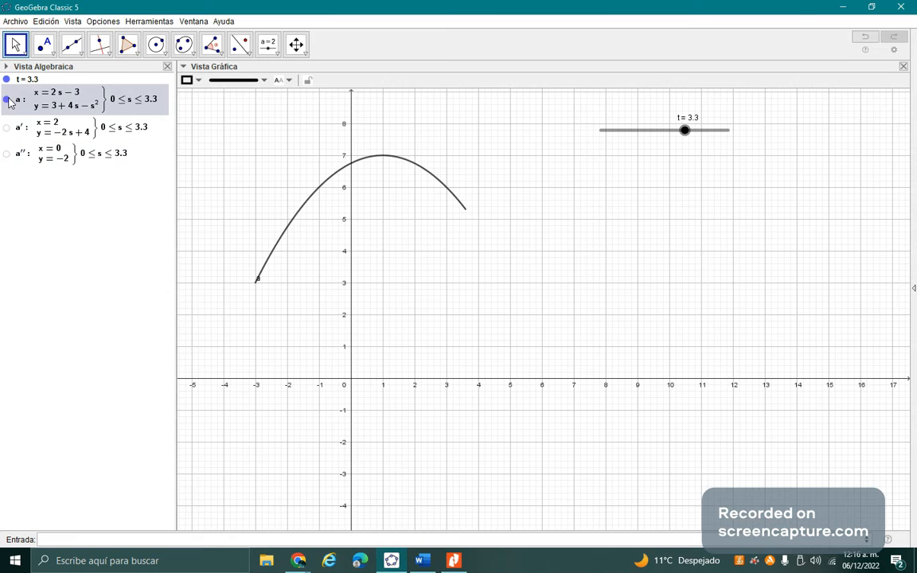
click(7, 99)
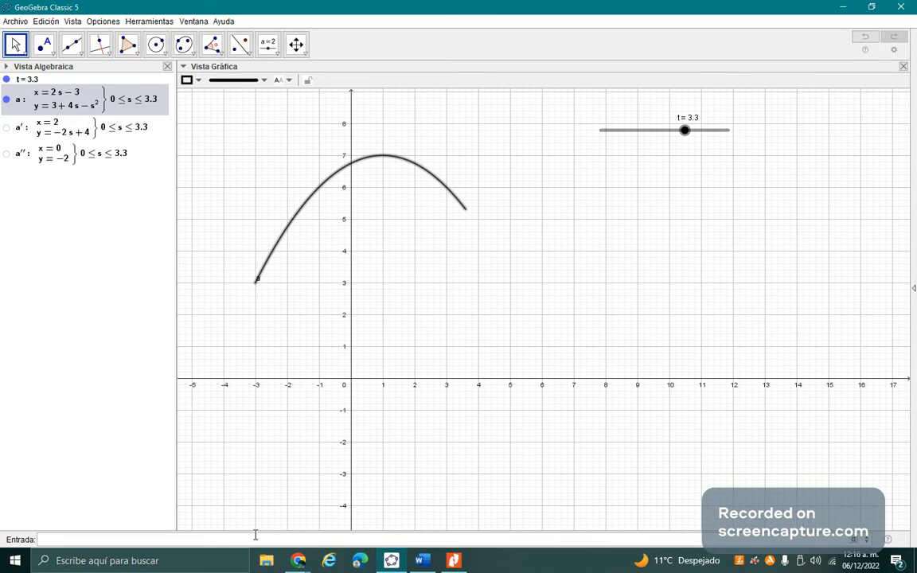
Step: Create the position vector u=a(t) after consulting the formula sheet in Nitro Pro, and set the t slider to 2.7
text(u)
key(alt+Tab)
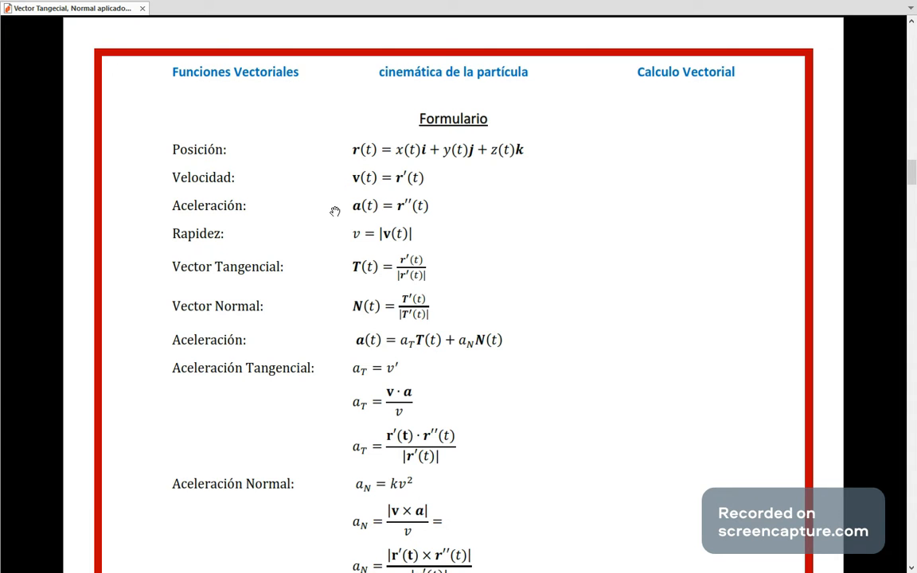
key(alt+Tab)
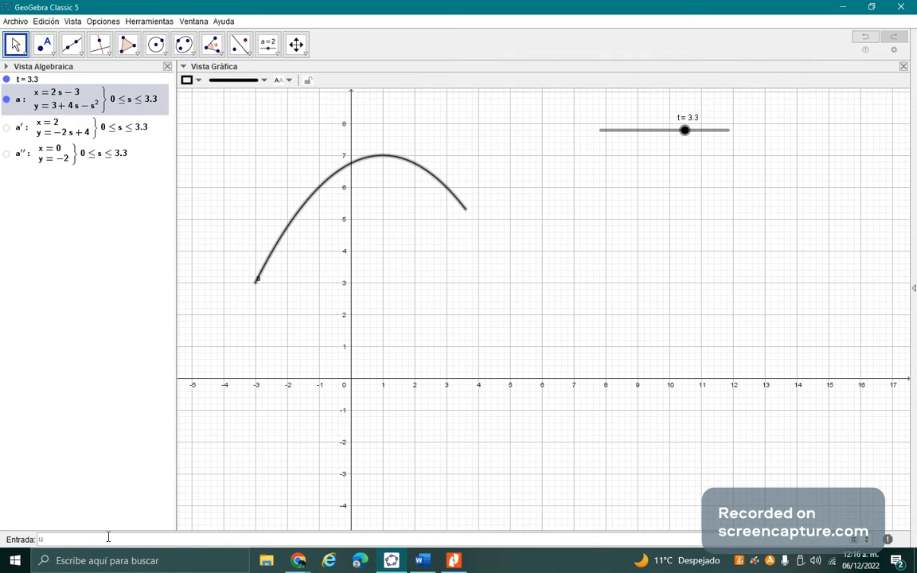
text(a()
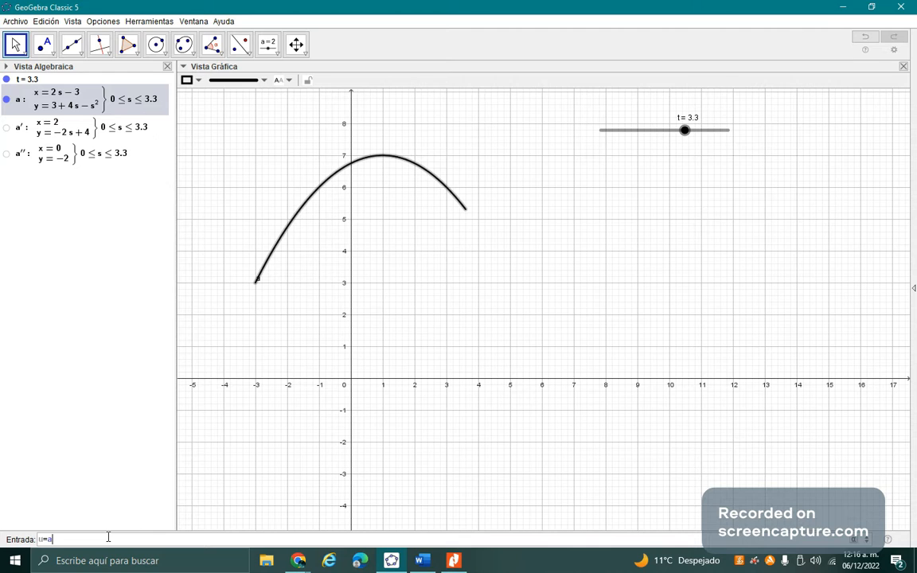
text(t)
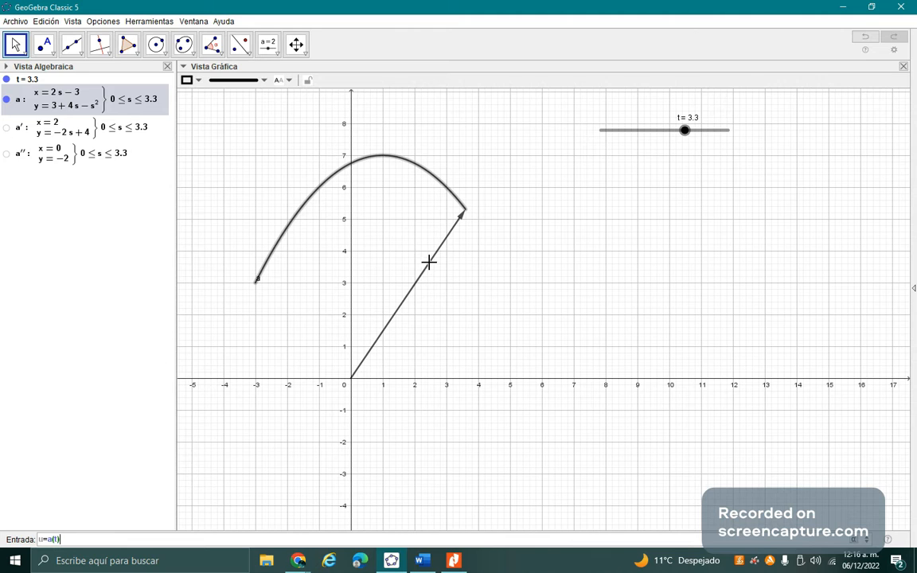
key(Return)
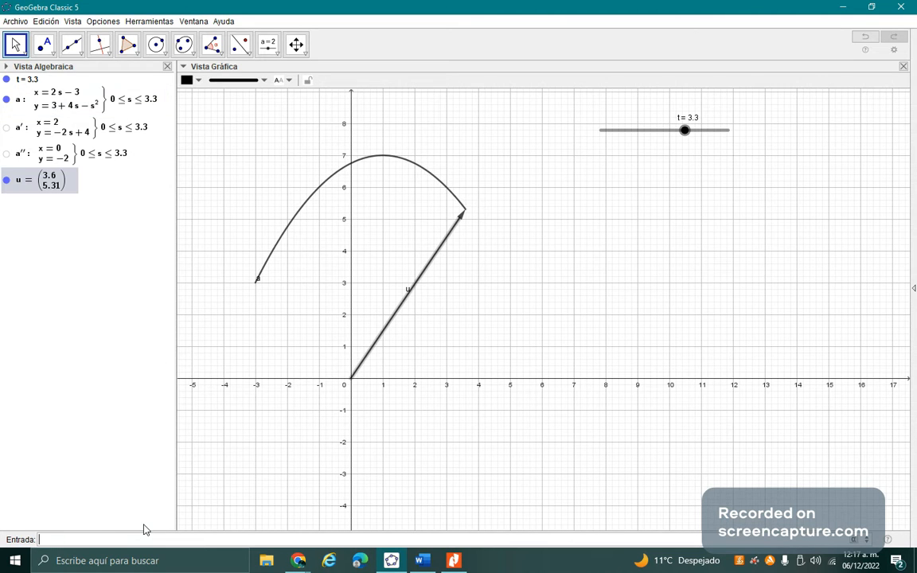
mouse_move(686, 132)
mouse_down()
mouse_move(646, 135)
mouse_move(671, 136)
mouse_up()
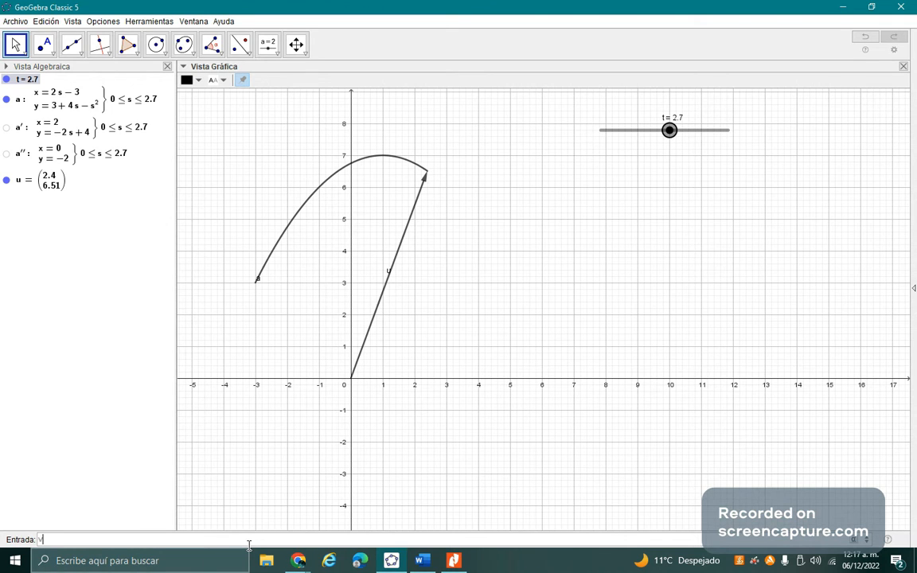
Step: Create the velocity vector v=a'(t) and the acceleration vector w=a''(t)
text('(t)t)
key(Return)
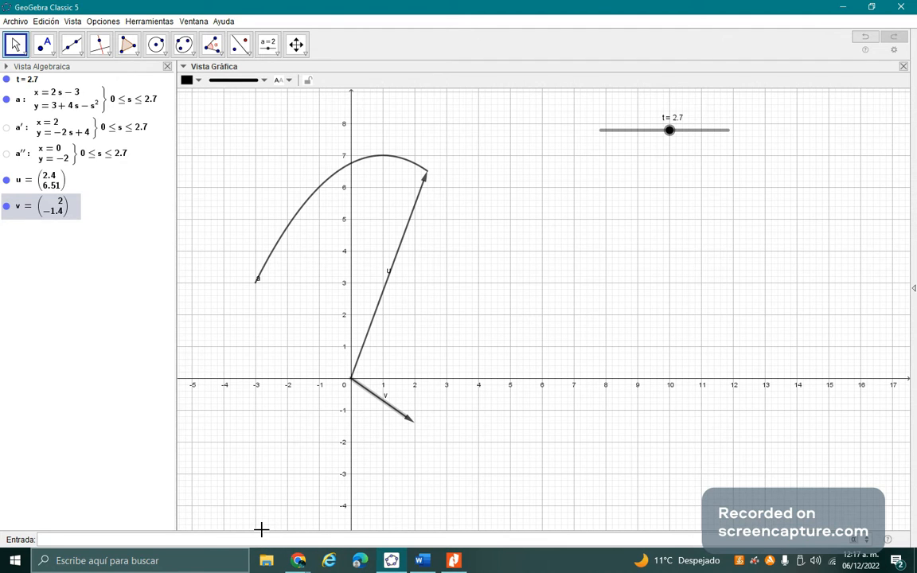
text(w=a''(0)t)
key(Return)
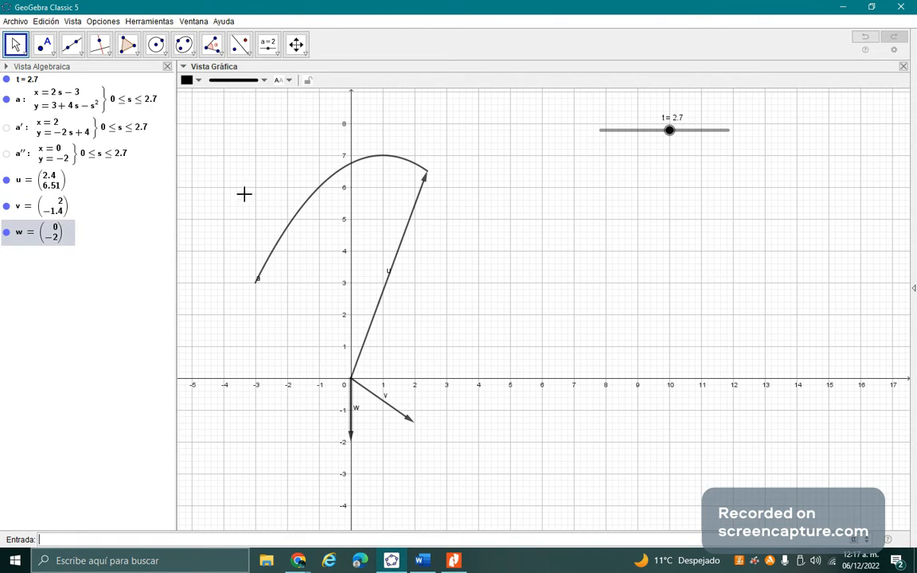
Step: Hide the vectors u, v and w so that only curve a remains in the graphics view
click(7, 182)
click(7, 206)
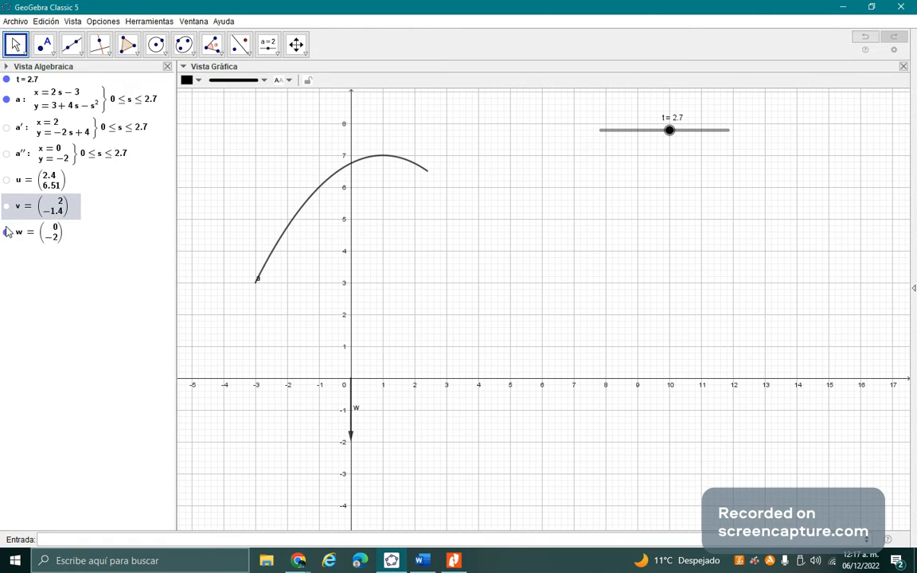
click(7, 231)
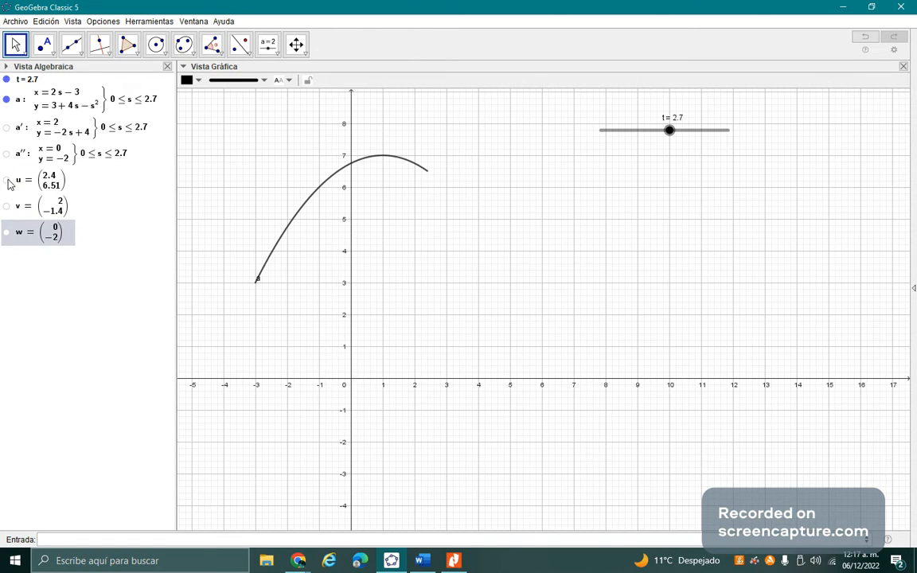
Step: Consult the speed formula in Nitro Pro, define rapidez=Longitud(v) in GeoGebra, and set the t slider to 2.9
key(alt+Tab)
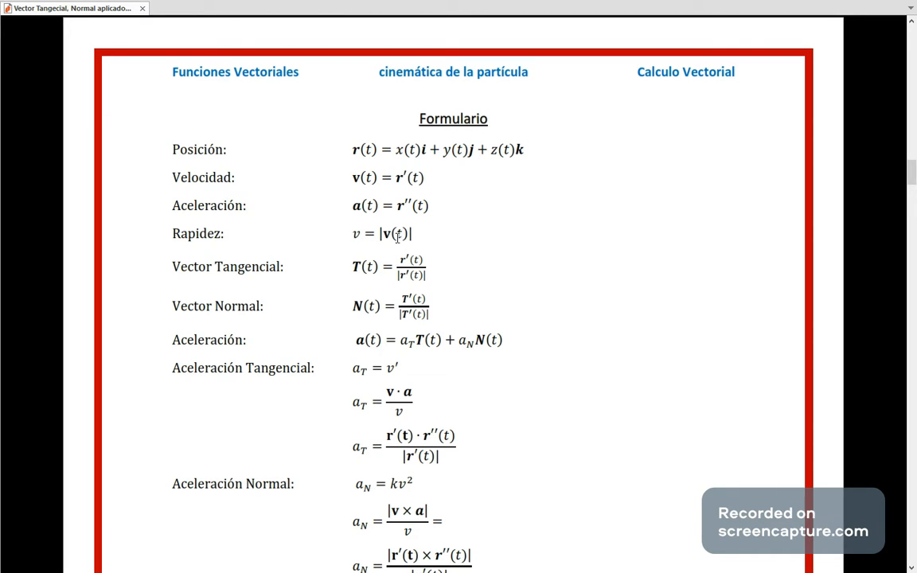
key(alt+Tab)
click(226, 541)
text(rapidez=)
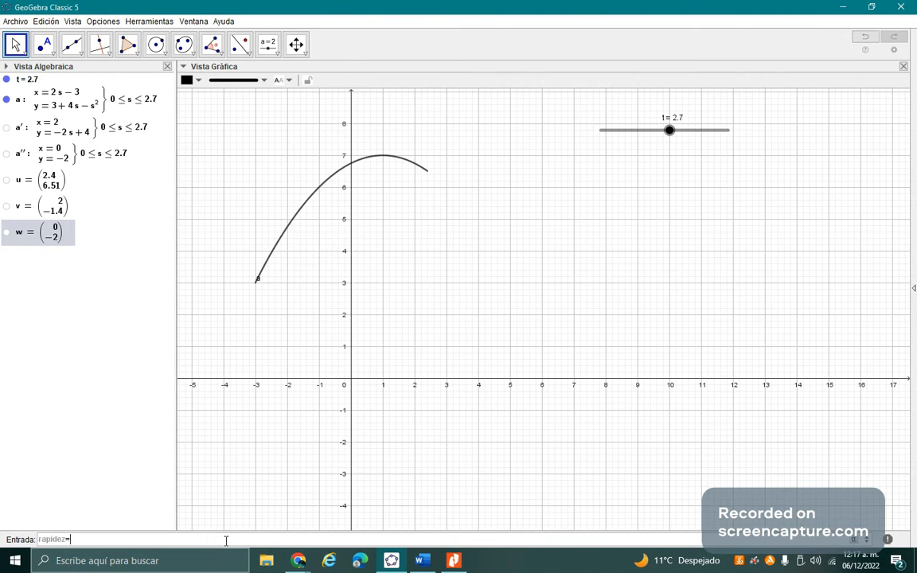
text(long)
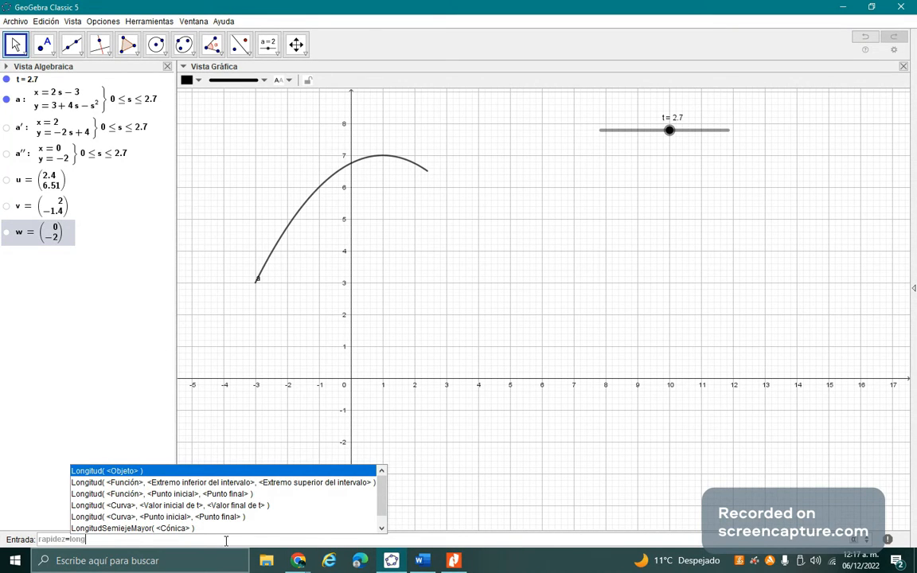
key(Return)
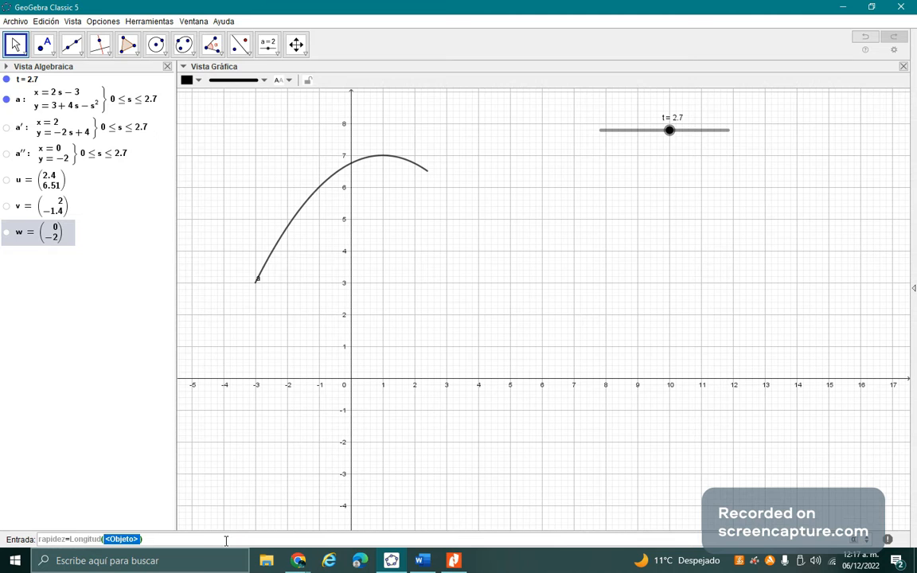
text(v)
key(Return)
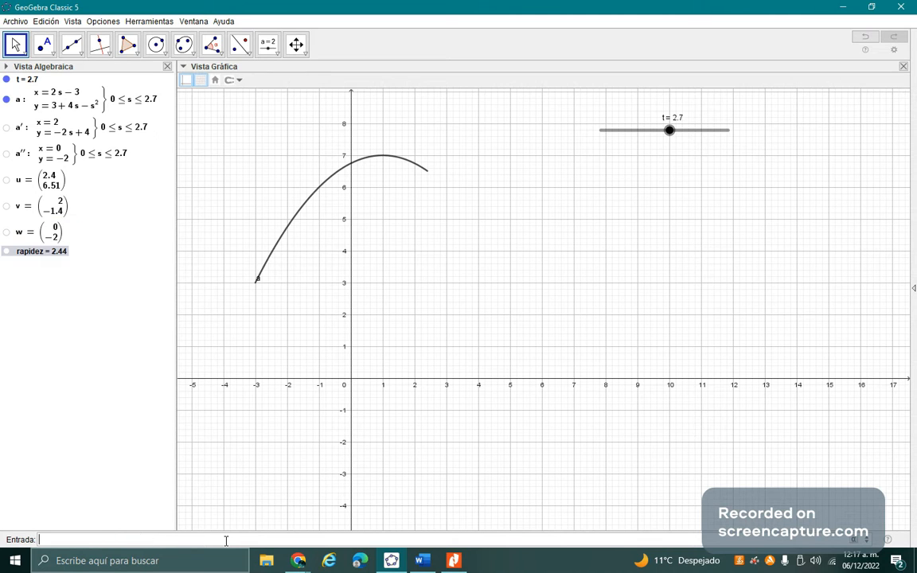
mouse_move(669, 131)
mouse_down()
mouse_move(607, 141)
mouse_move(716, 158)
mouse_move(594, 143)
mouse_move(714, 132)
mouse_move(755, 145)
mouse_move(674, 148)
mouse_up()
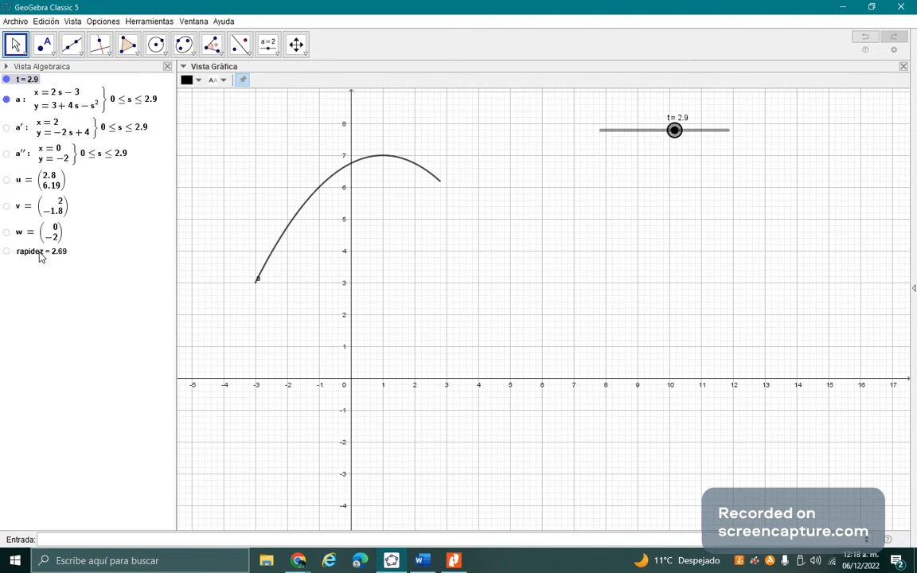
Step: Switch to the exercise in Word and insert an empty equation on a new unnumbered line under item a)
key(alt+Tab)
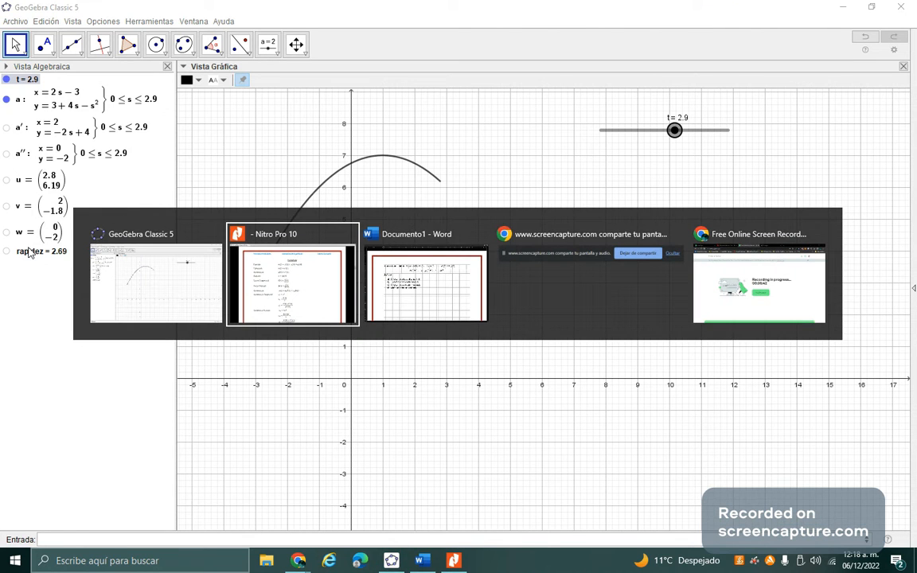
key(alt+Tab)
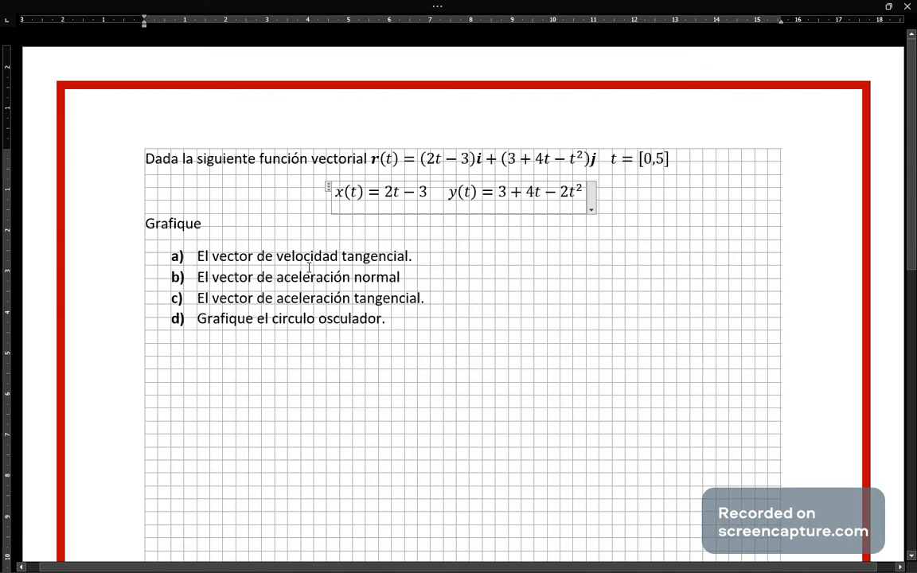
click(422, 253)
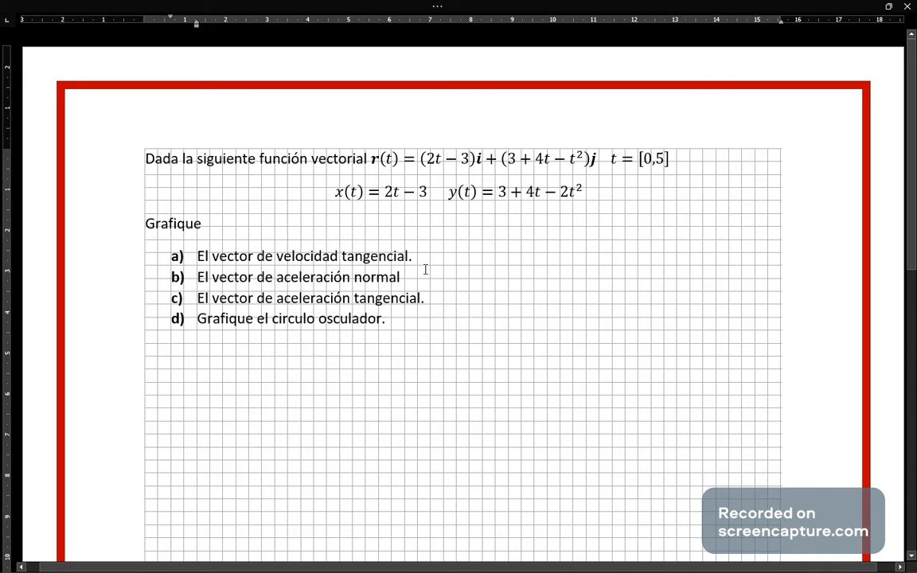
key(Return)
key(BackSpace)
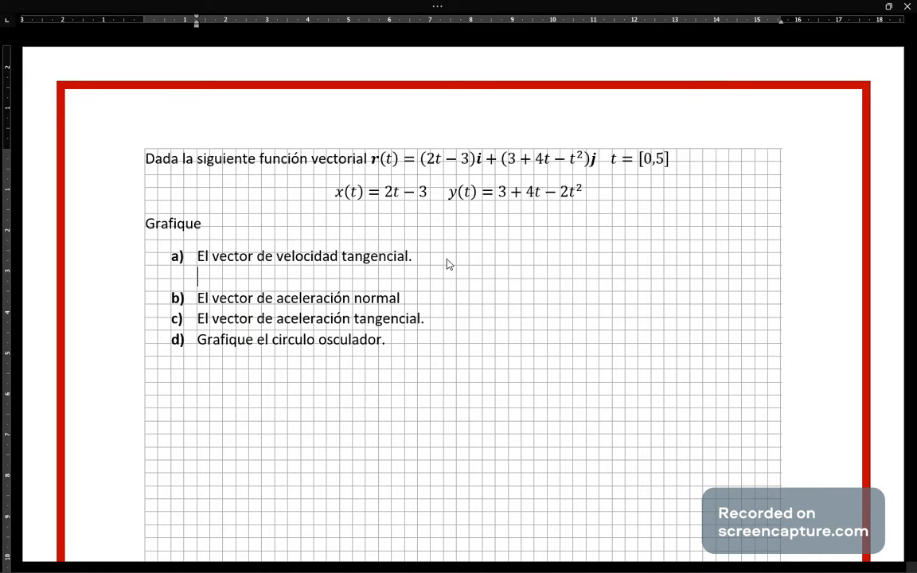
key(alt+equal)
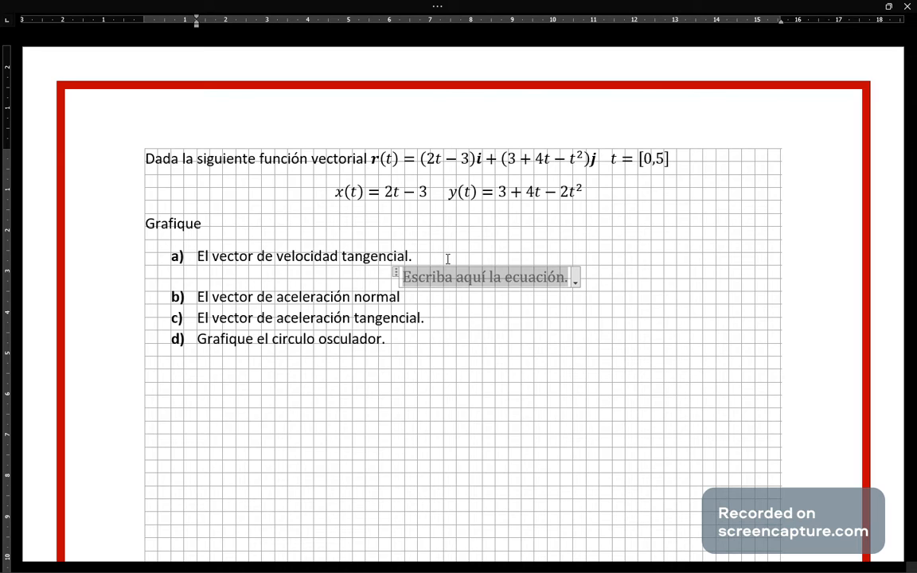
Step: Start the equation with v = v, formatting the v before the equals sign as bold and upright
text(v = )
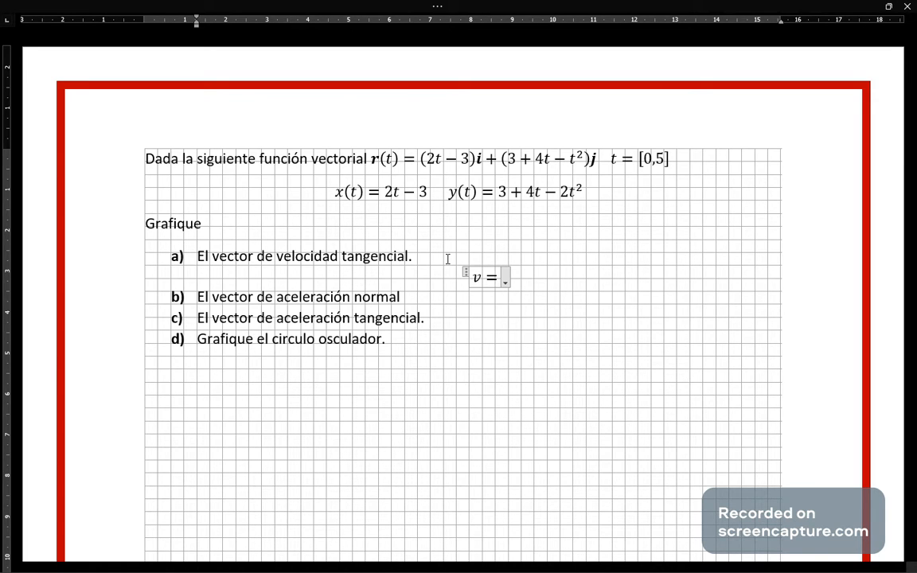
text(v)
key(ctrl+i)
key(ctrl+b)
key(Right)
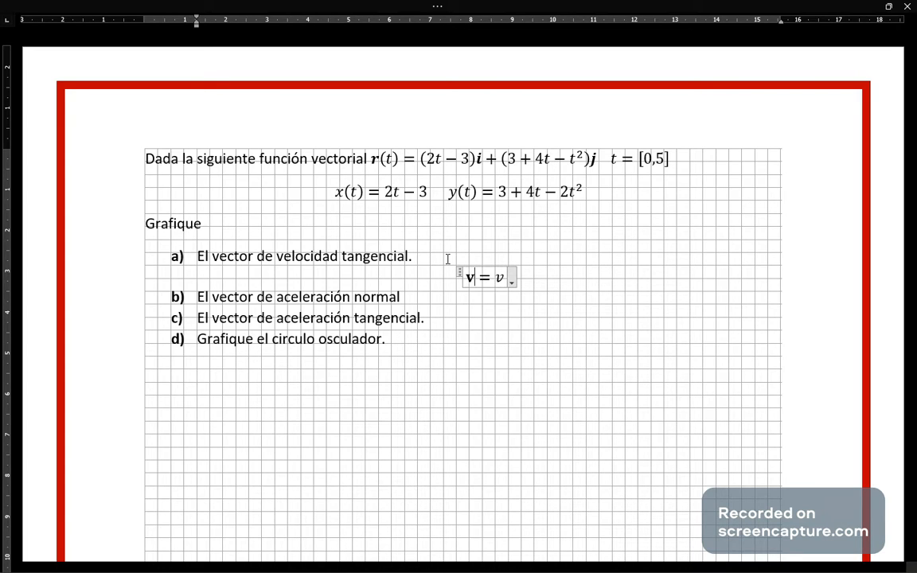
Step: Complete the velocity equation by adding T(t) at its end, with the T in bold
key(Right)
key(Right)
text(T())
key(Left)
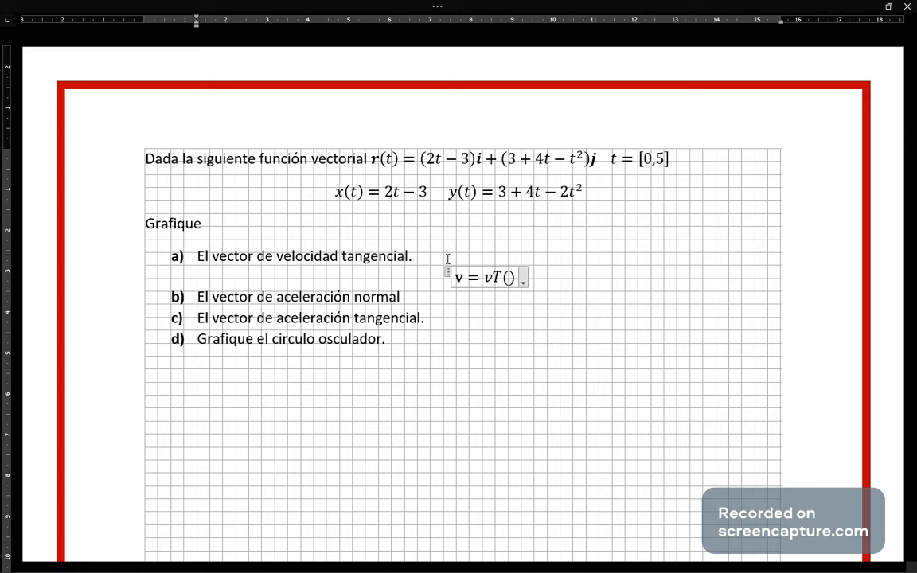
text(t)
key(Left)
key(Left)
key(shift+Left)
key(ctrl+b)
key(Right)
key(Right)
key(Right)
key(Right)
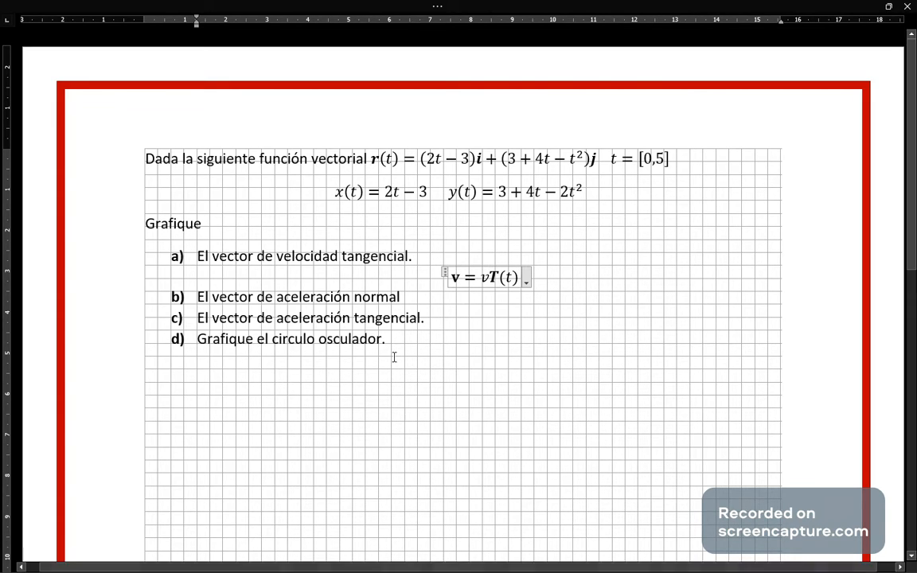
Step: Switch to the formula sheet in Nitro Pro to consult the speed and tangent vector formulas
mouse_move(488, 275)
mouse_down()
mouse_move(483, 261)
mouse_move(484, 284)
mouse_up()
key(alt+Tab)
click(437, 256)
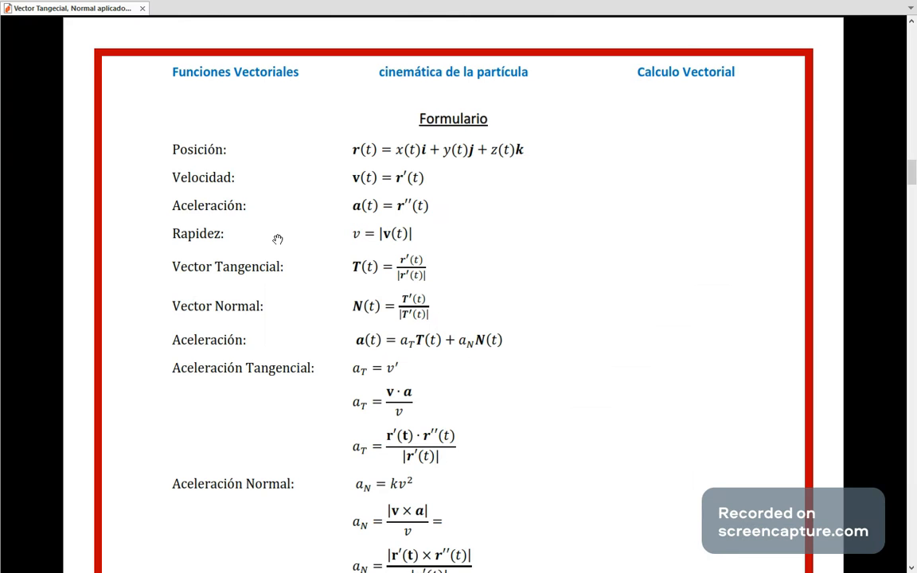
Step: Compare the T(t) factor of the velocity equation in Word with the tangent vector formula on the Nitro Pro formula sheet
key(alt+Tab)
click(400, 243)
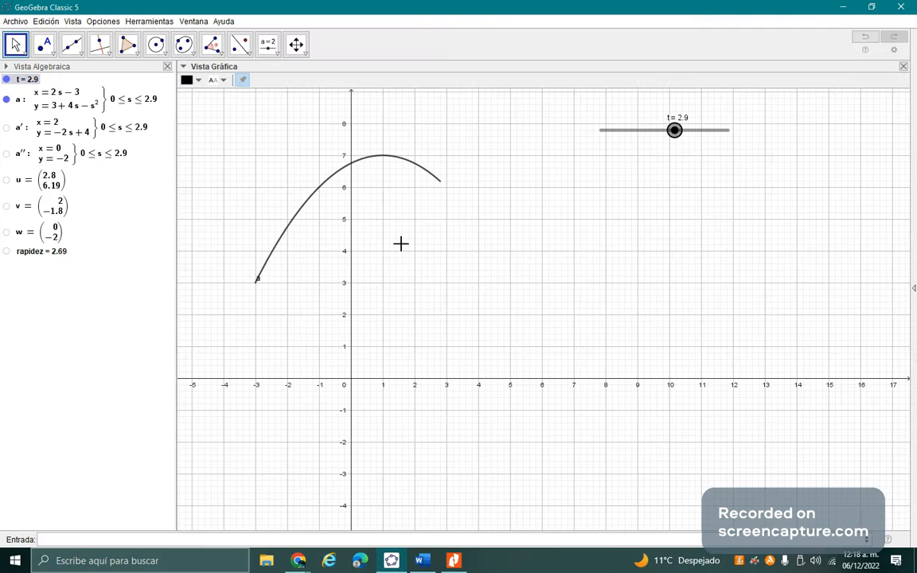
key(alt+Tab)
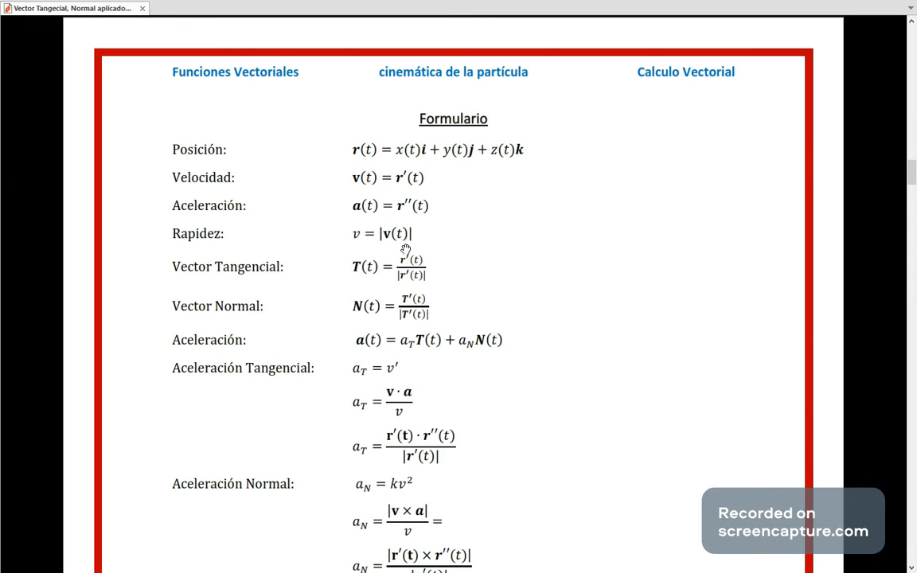
key(alt+Tab)
click(405, 250)
click(500, 278)
drag(519, 278, 491, 279)
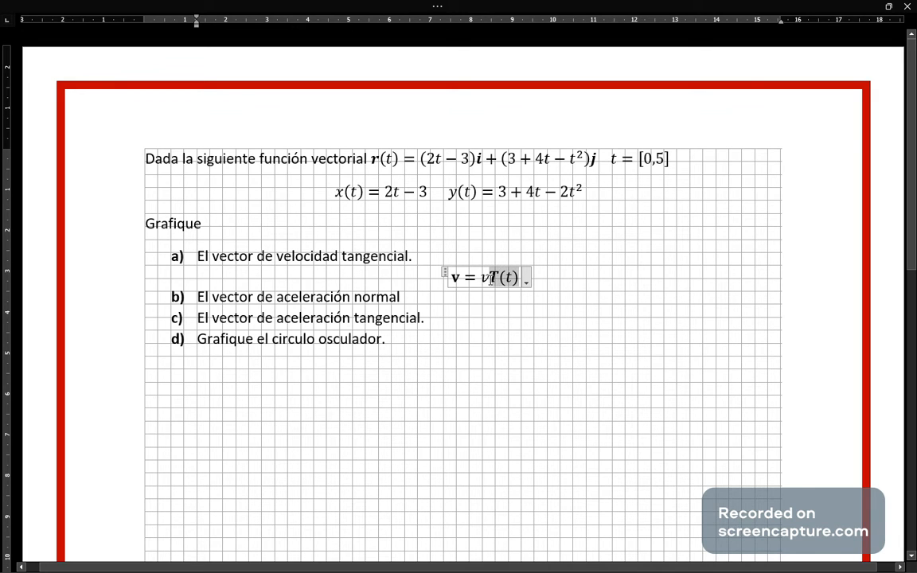
key(alt+Tab)
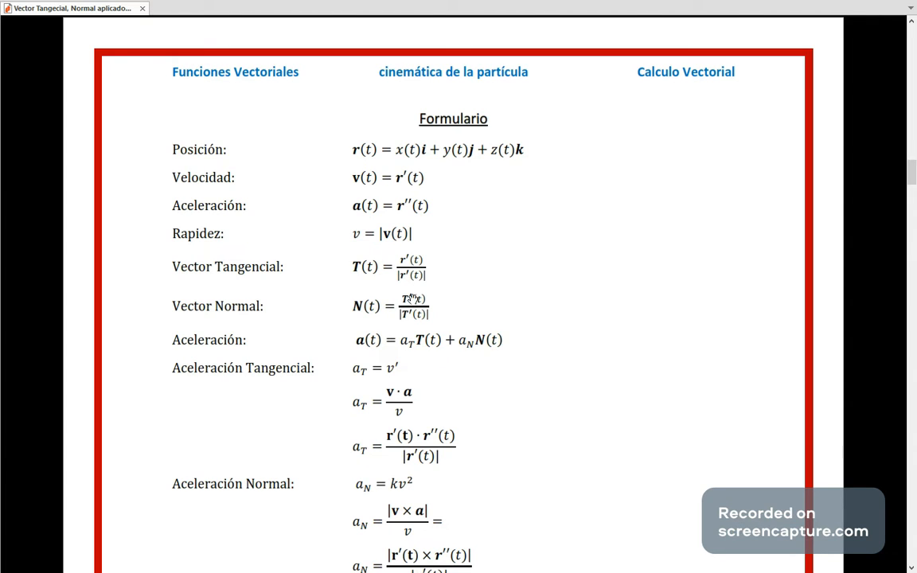
Step: Switch to GeoGebra and create the unit tangent vector as v/rapidez
key(alt+Tab)
key(alt+Tab)
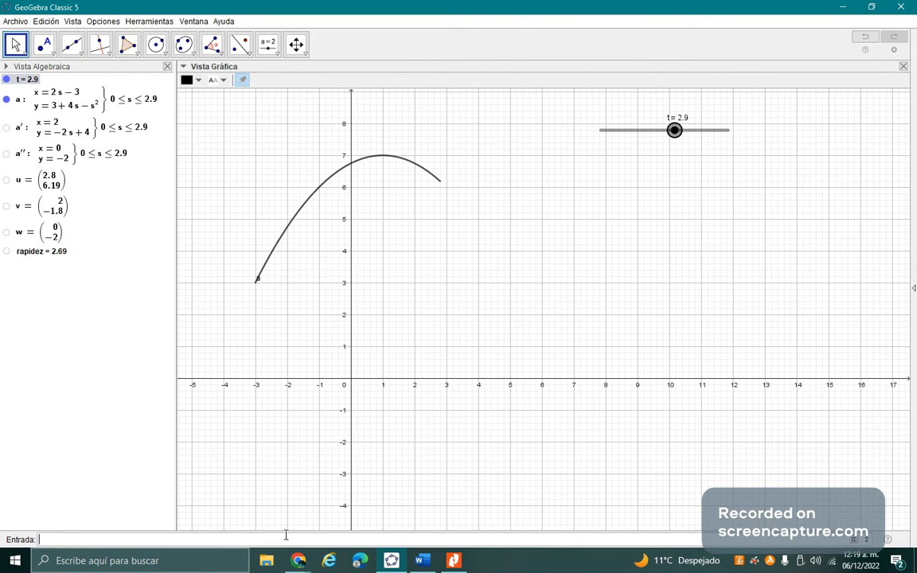
text(v/rad)
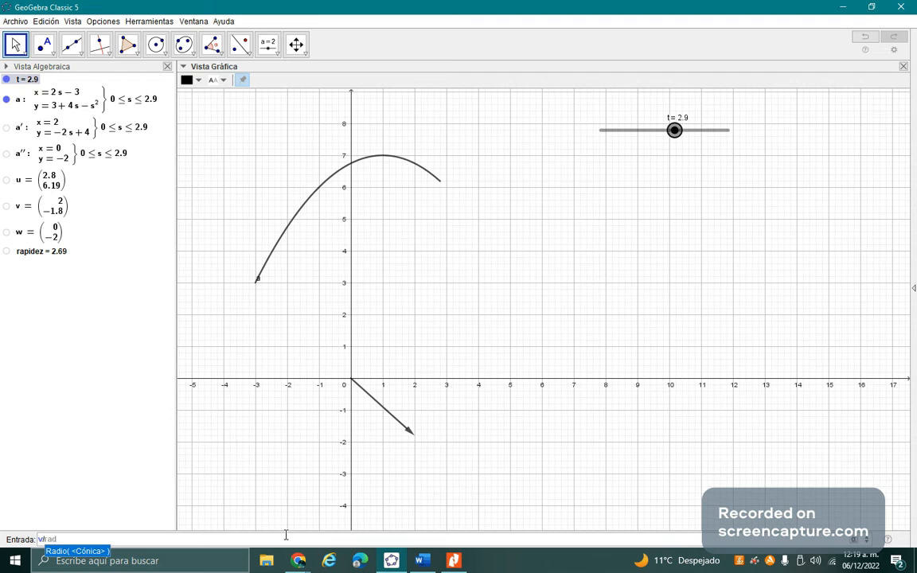
key(BackSpace)
key(BackSpace)
key(BackSpace)
key(BackSpace)
text(/rapidez)
key(Return)
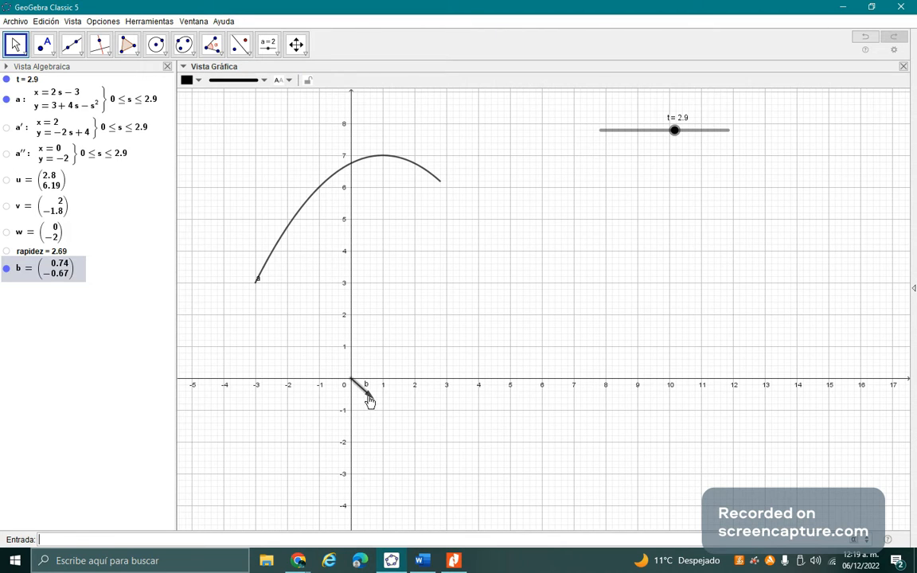
Step: Rename the new unit tangent vector to T
right_click(46, 275)
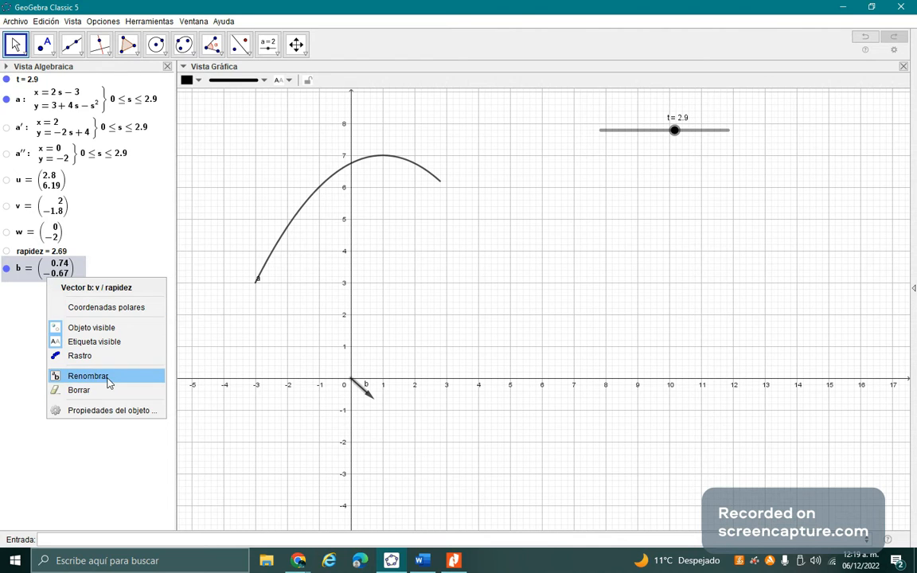
click(80, 375)
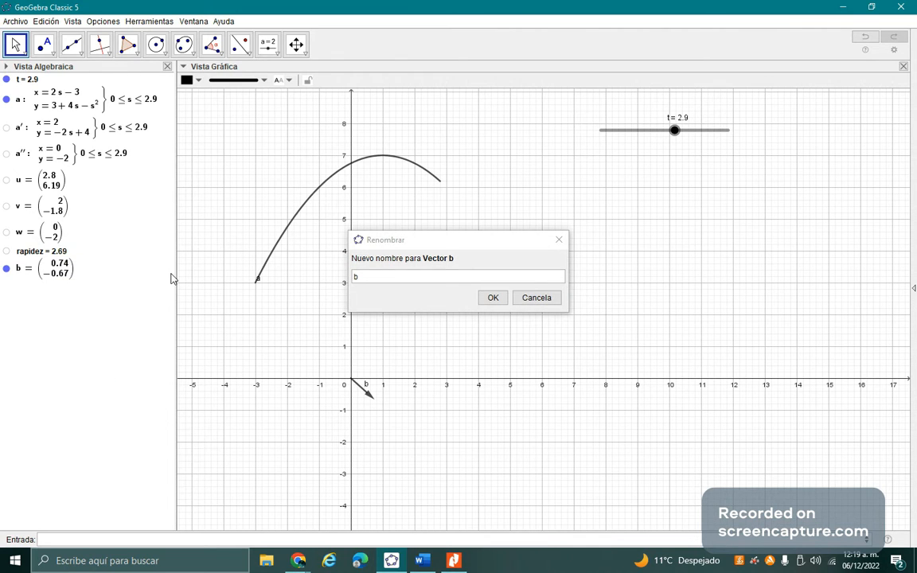
click(366, 280)
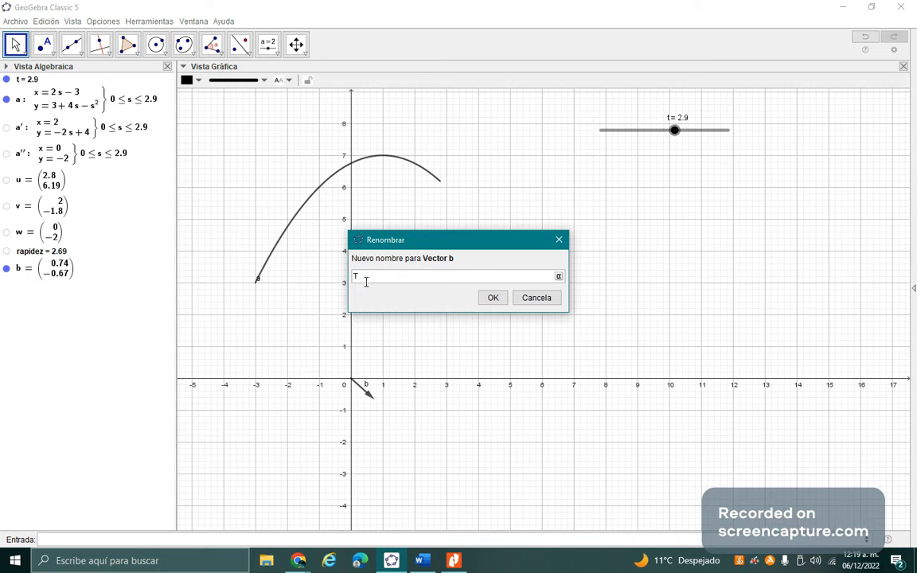
click(492, 298)
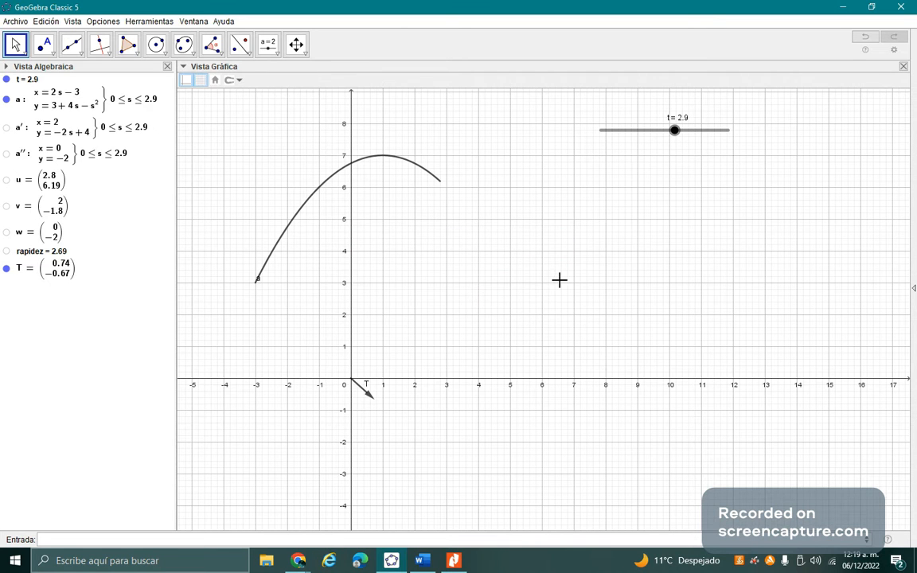
Step: Switch to Word to check the speed factor v in the equation under item a)
key(alt+Tab)
key(alt+Tab)
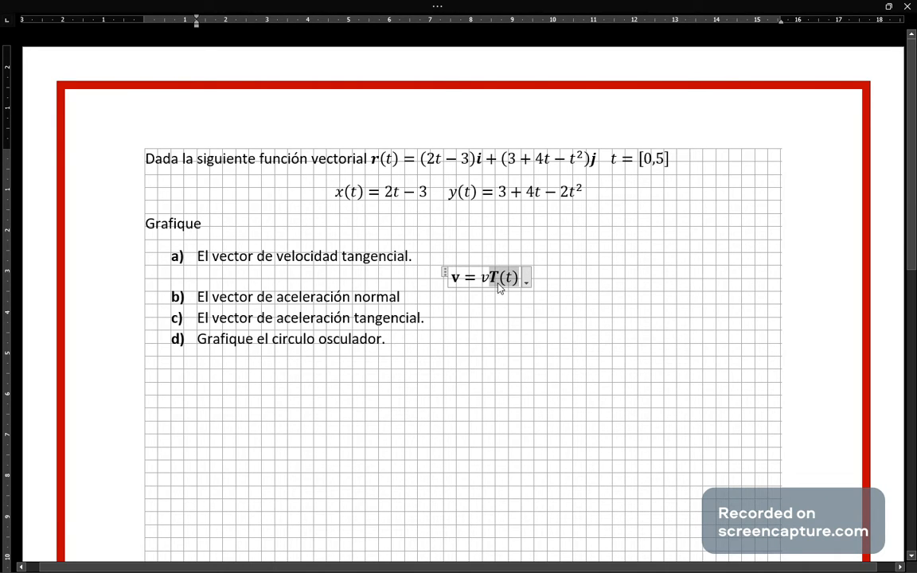
click(407, 296)
click(483, 277)
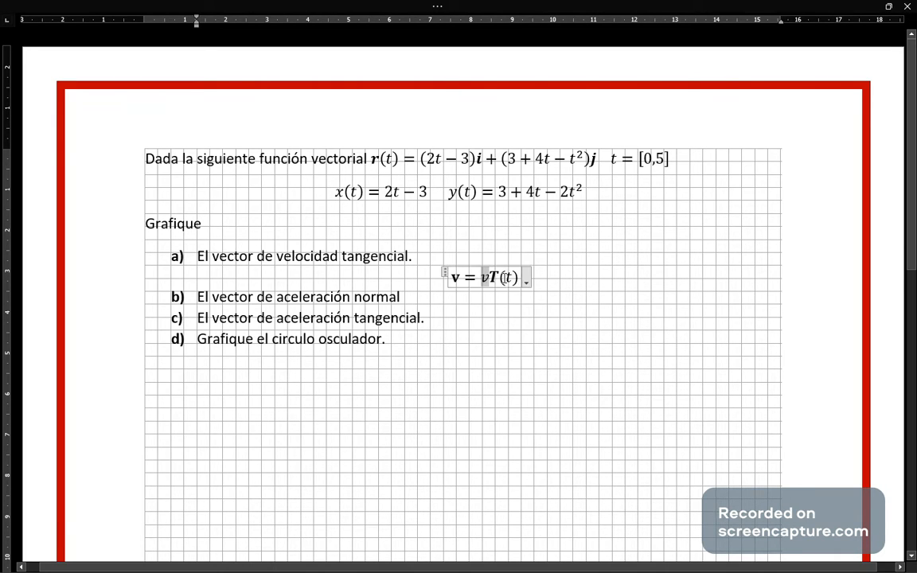
Step: Switch back to GeoGebra and create the tangential velocity vector at the origin as the product of rapidez and T
key(alt+Tab)
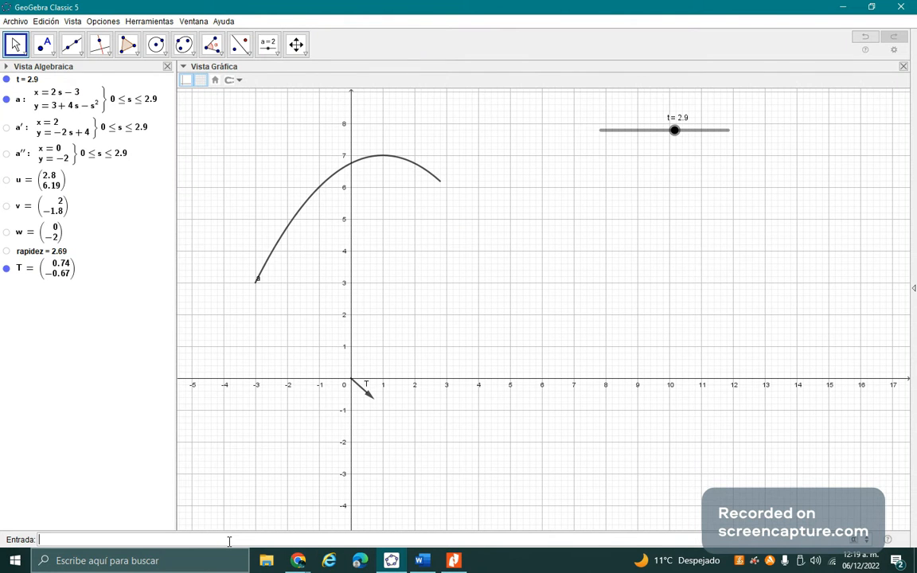
text(ra)
text(pidez)
text(')
text(T)
key(Return)
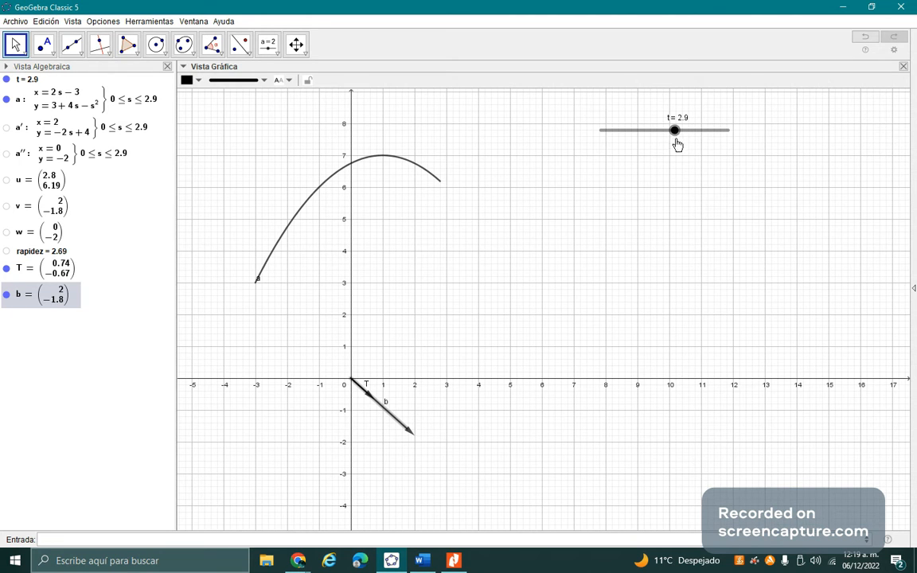
Step: Vary the t slider through 1.9, 0.9 and 1.3 to examine how vectors T and b follow the curve
drag(675, 140, 651, 139)
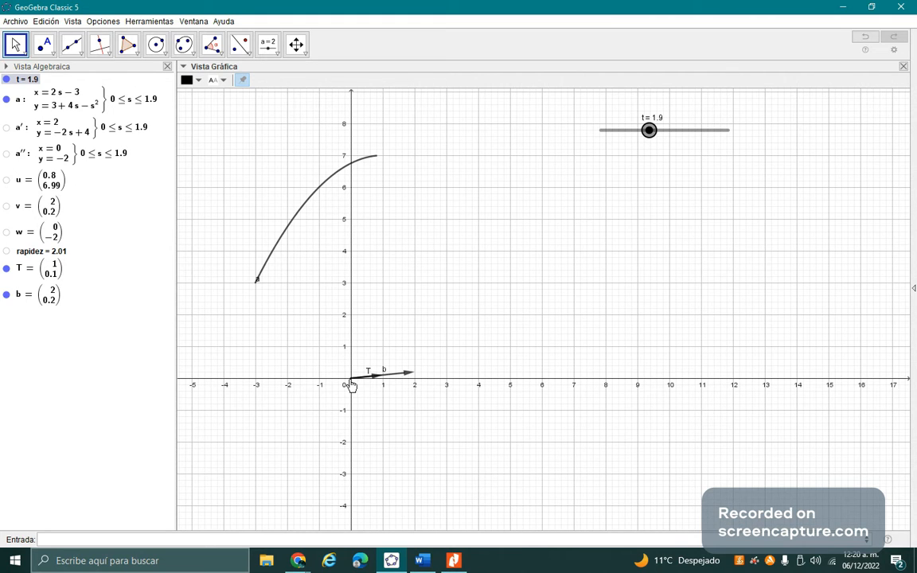
drag(649, 130, 622, 130)
click(401, 327)
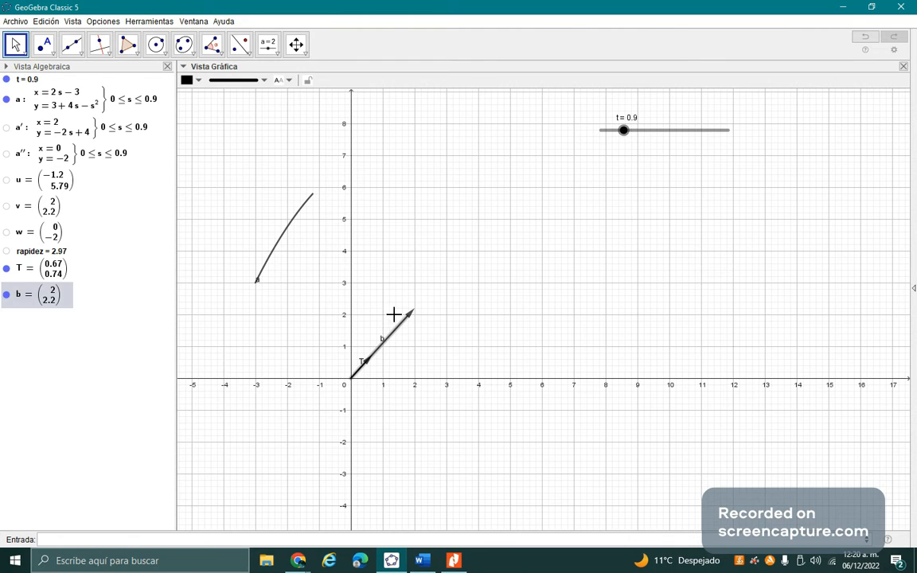
click(305, 213)
mouse_move(620, 141)
mouse_down()
mouse_move(645, 147)
mouse_move(633, 149)
mouse_up()
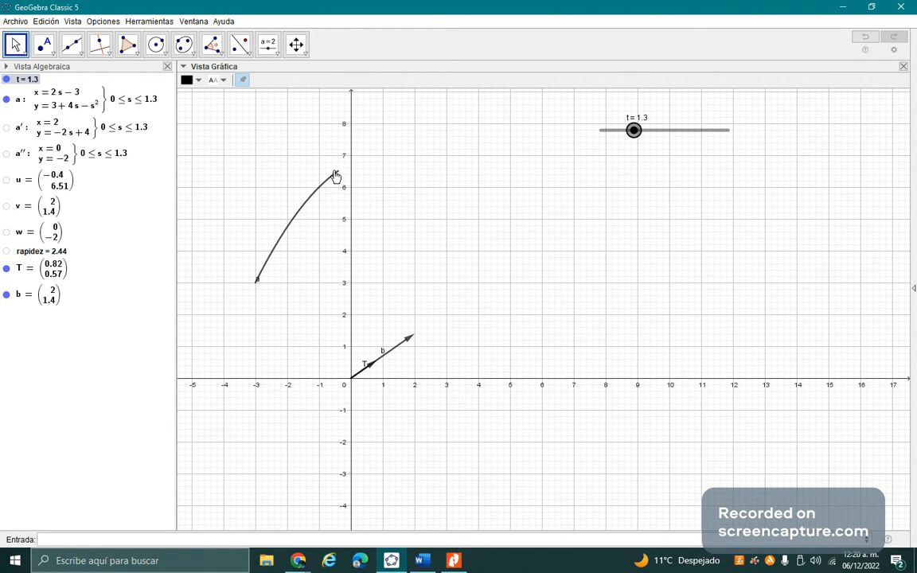
Step: Create the moving point P on the curve as P=a(t)
click(260, 534)
text(P=a(t)
key(Return)
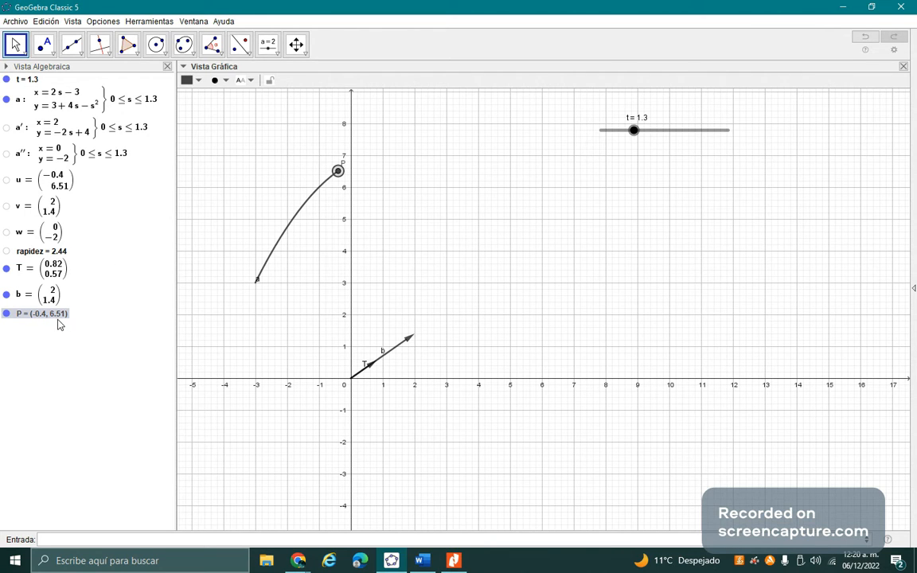
Step: Move the t slider to 3.1 and back to 1.6 to check point P against vector b
drag(634, 131, 679, 133)
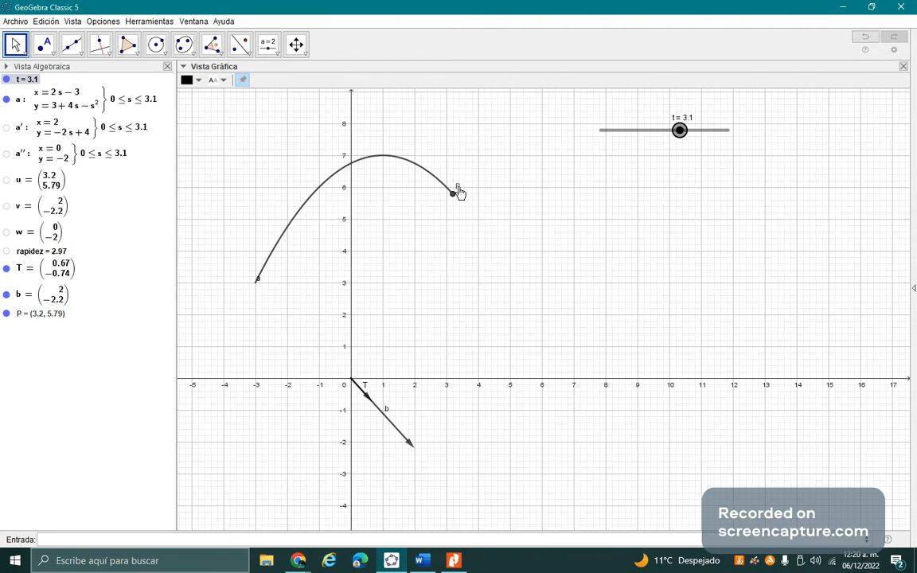
click(454, 195)
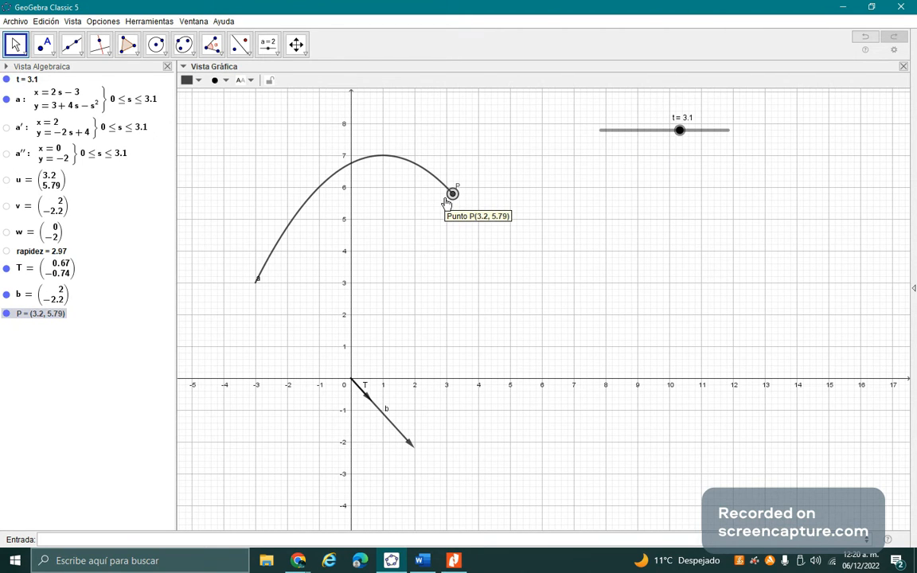
drag(680, 132, 641, 134)
click(382, 362)
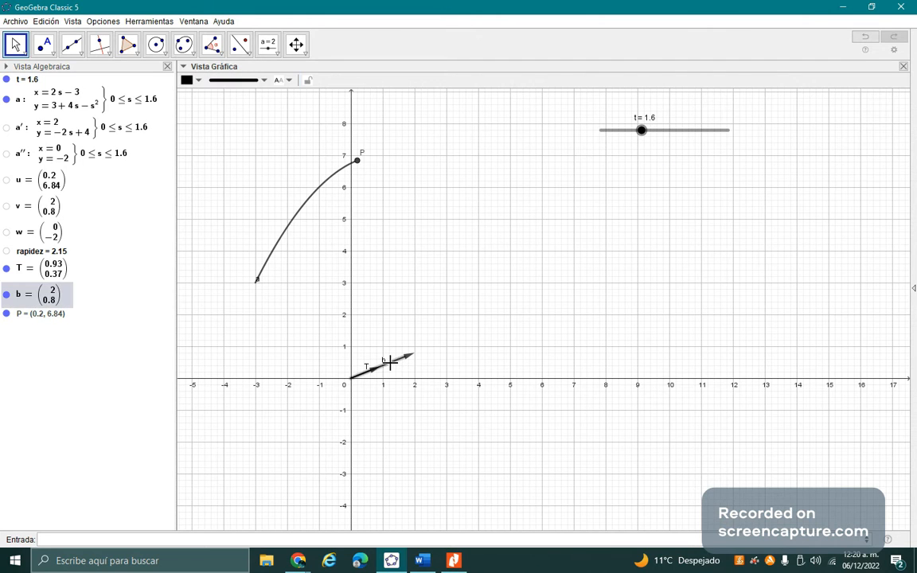
click(360, 162)
click(402, 360)
Step: Create the velocity vector anchored on the curve with Vector(P, P+rapidez*T)
text(vec)
key(Down)
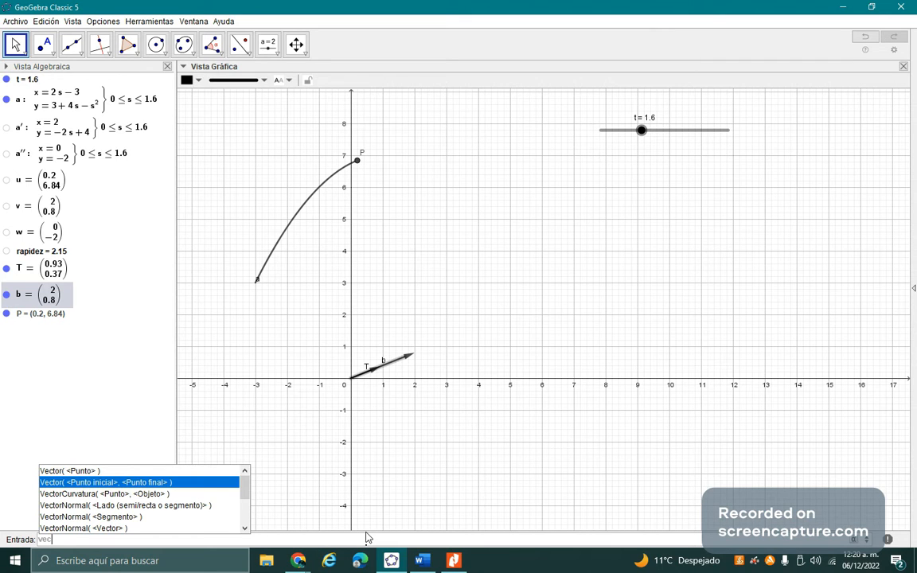
key(Return)
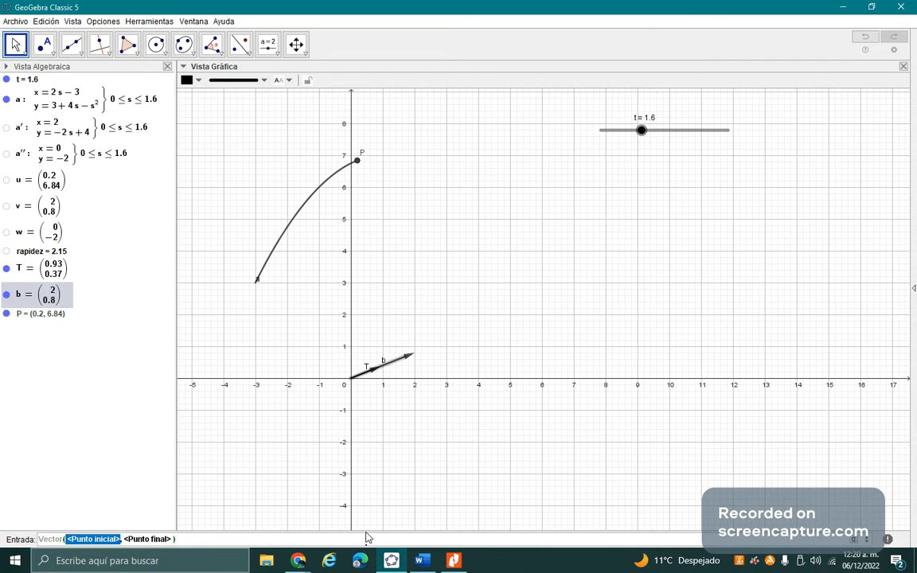
text(P)
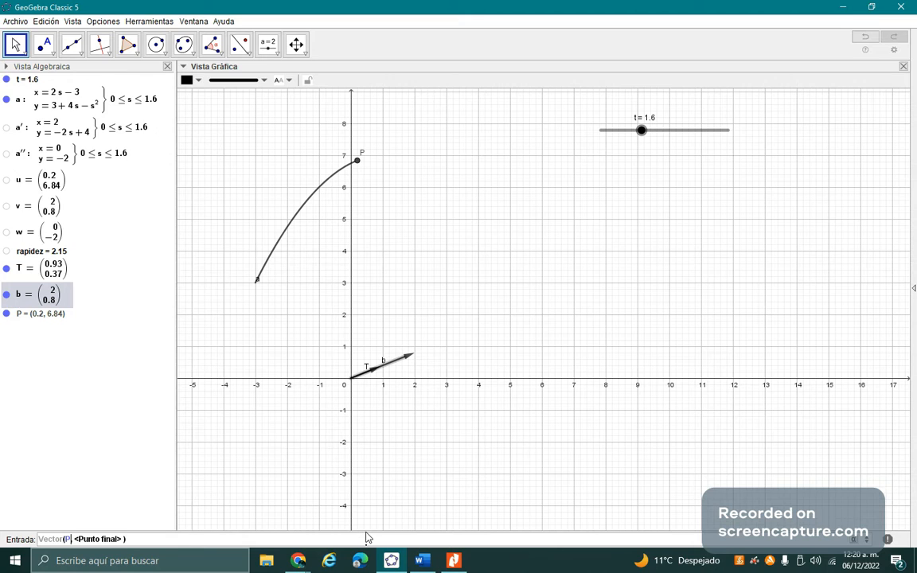
key(Tab)
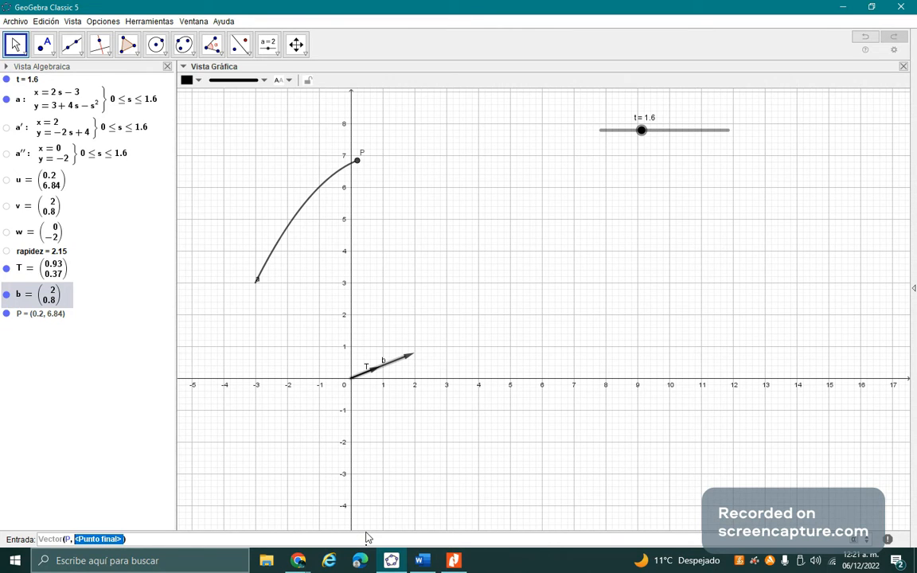
text(P+)
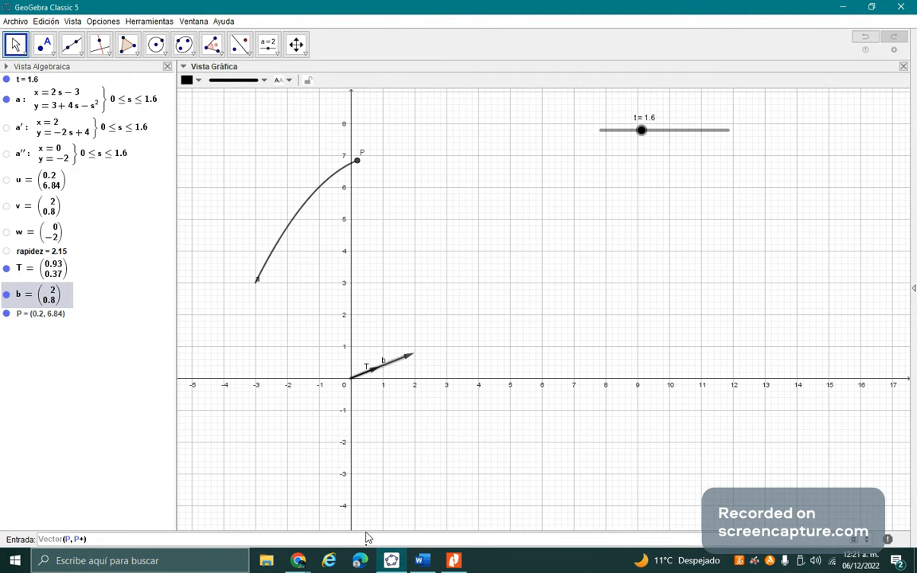
text(rapidez*T)
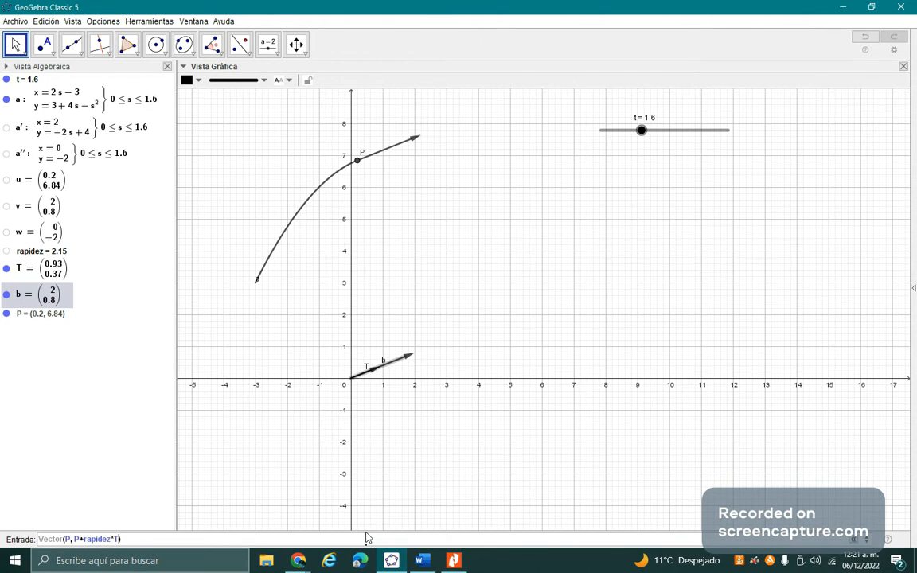
key(Return)
Step: Set the t slider to 1.3 and hide vector b, the velocity vector drawn from the origin
mouse_move(650, 133)
mouse_down()
mouse_move(607, 131)
mouse_move(663, 131)
mouse_move(634, 131)
mouse_up()
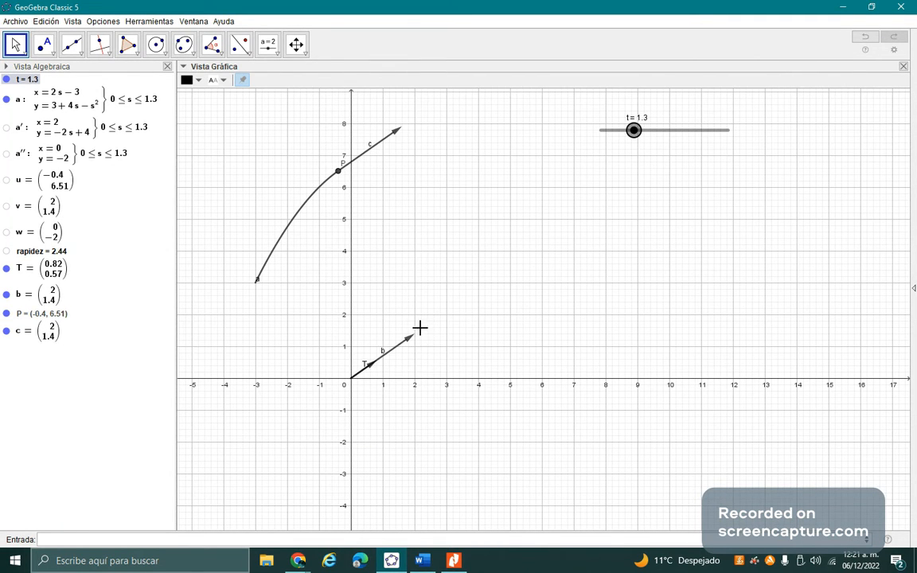
click(402, 348)
click(7, 295)
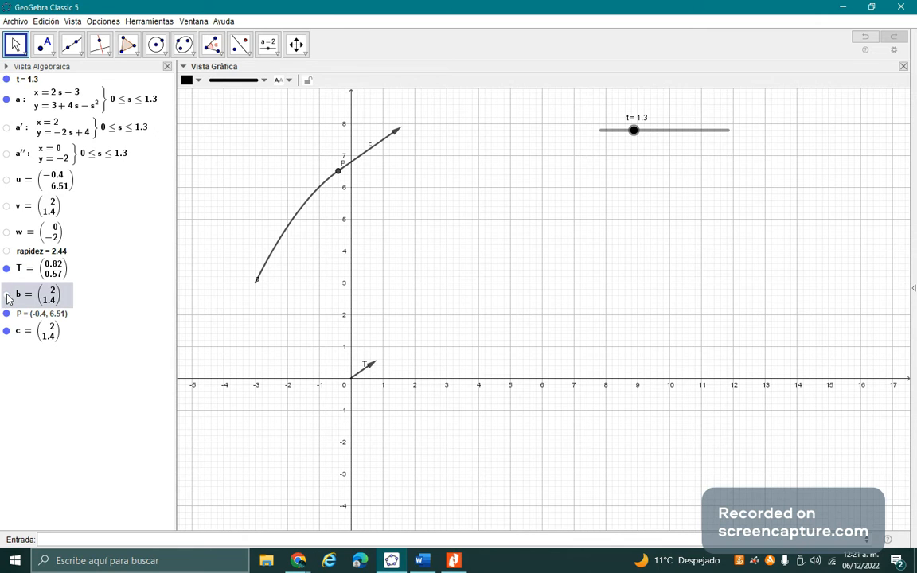
click(538, 293)
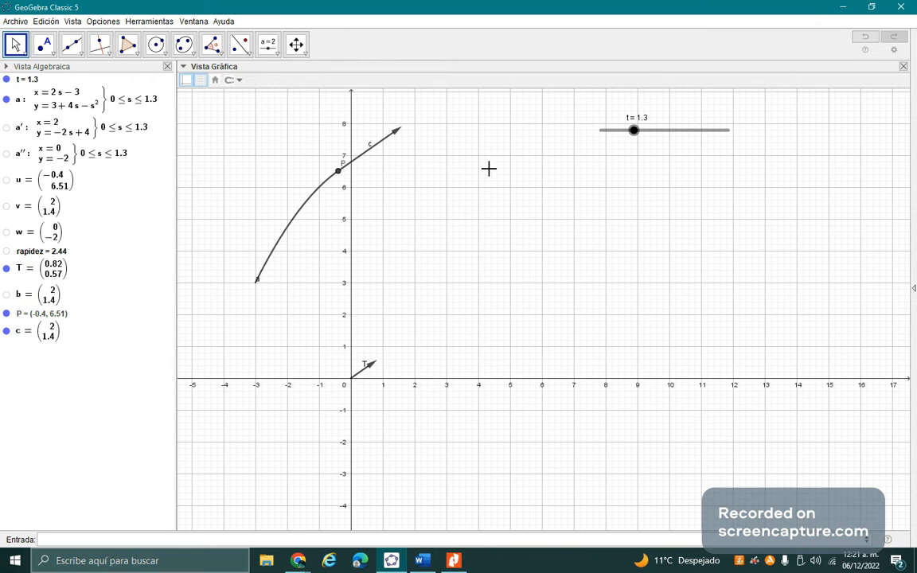
Step: Set the t slider to 1.8 and colour the velocity vector starting at P blue
click(375, 149)
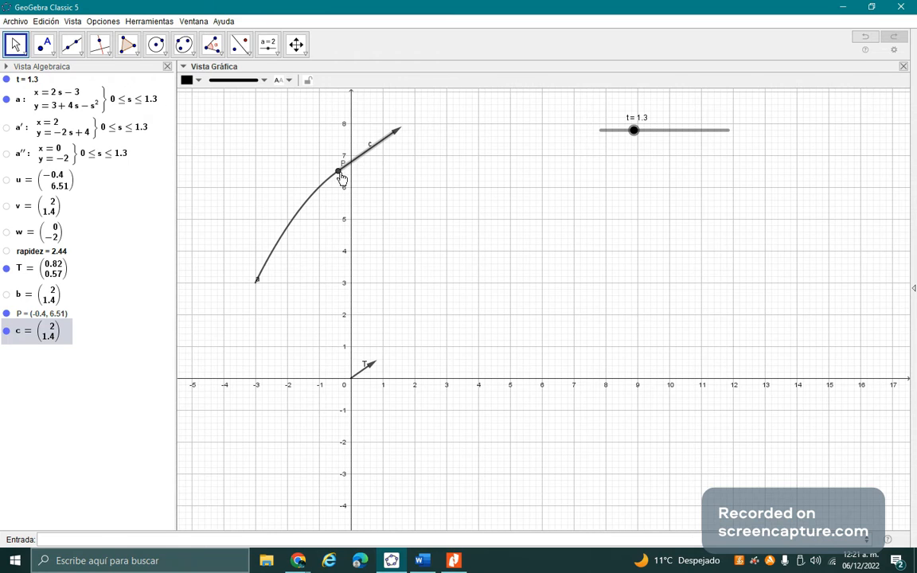
click(340, 176)
mouse_move(643, 132)
mouse_down()
mouse_move(611, 131)
mouse_move(667, 137)
mouse_move(645, 135)
mouse_up()
click(403, 149)
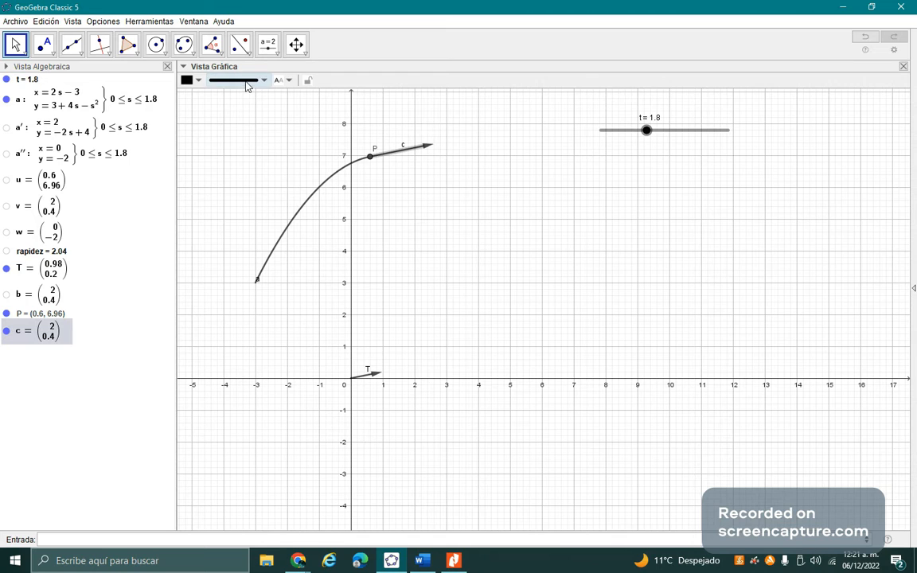
click(247, 86)
click(186, 80)
click(266, 96)
click(394, 125)
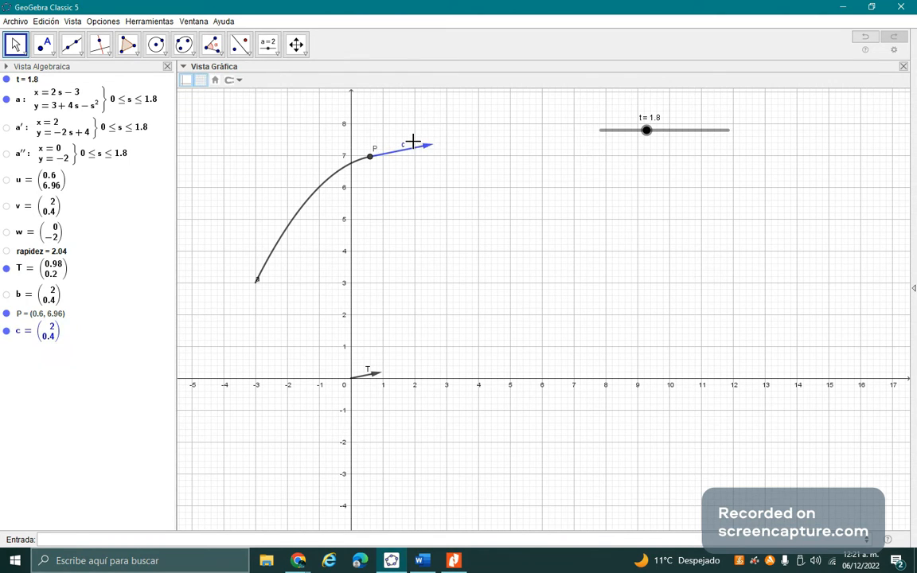
click(413, 146)
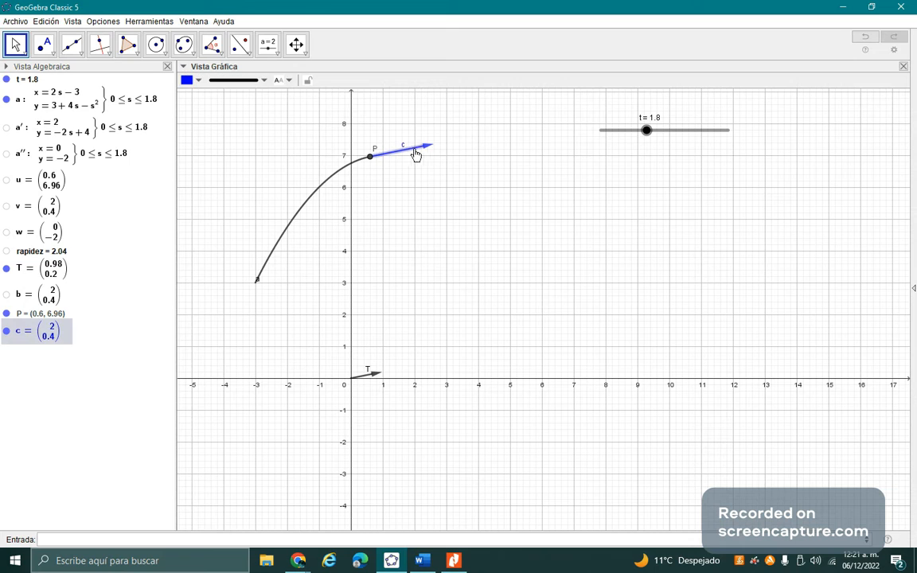
Step: Rename the blue velocity vector at P as velocidadTangencial and move its label above the vector
right_click(50, 331)
click(101, 432)
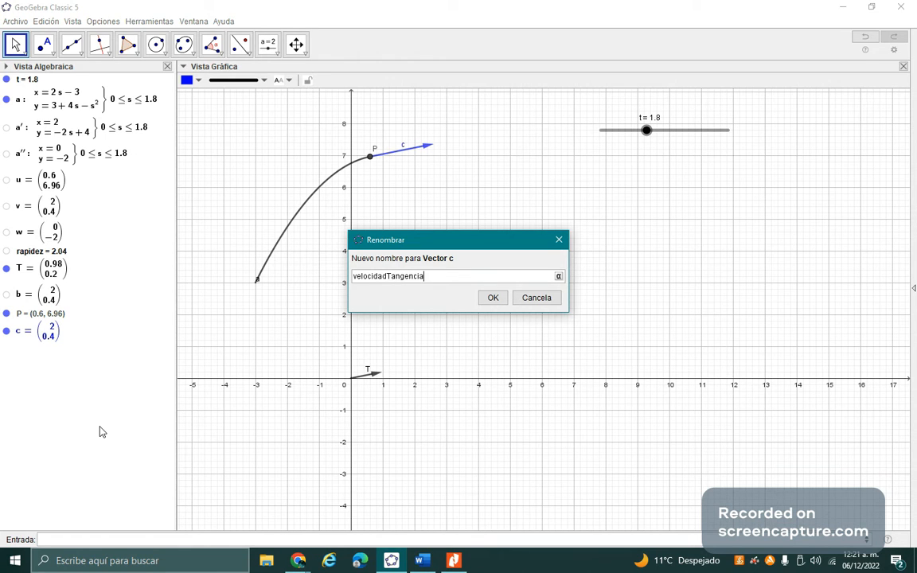
key(Return)
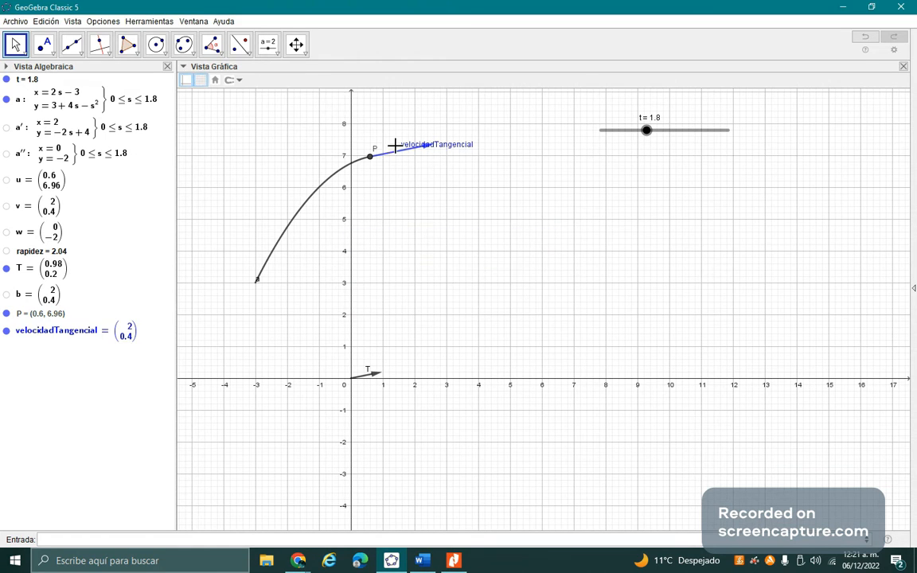
drag(454, 150, 428, 123)
mouse_move(646, 129)
mouse_down()
mouse_move(667, 140)
mouse_move(636, 144)
mouse_move(649, 146)
mouse_up()
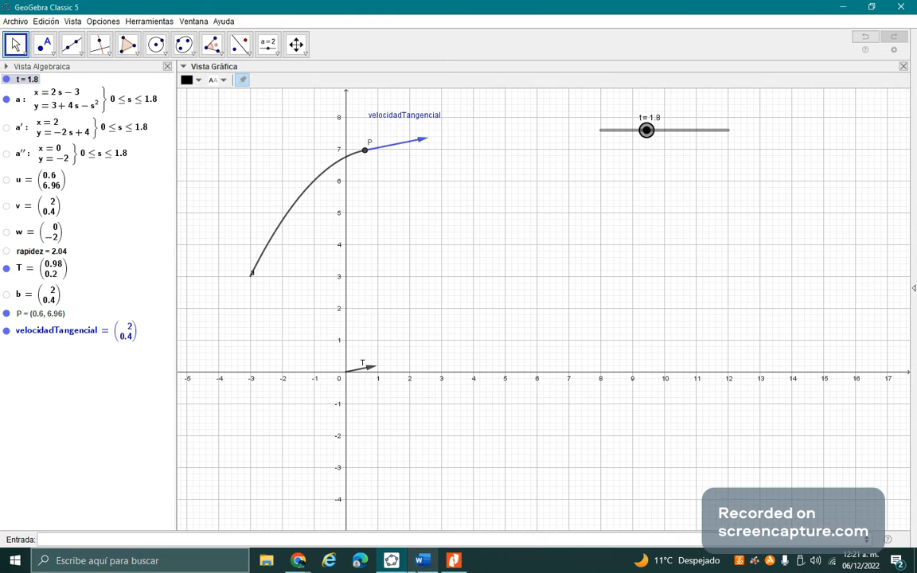
Step: Switch to the Word exercise and the Nitro Pro formula sheet to review the tangential and normal acceleration formulas, returning to GeoGebra
click(420, 563)
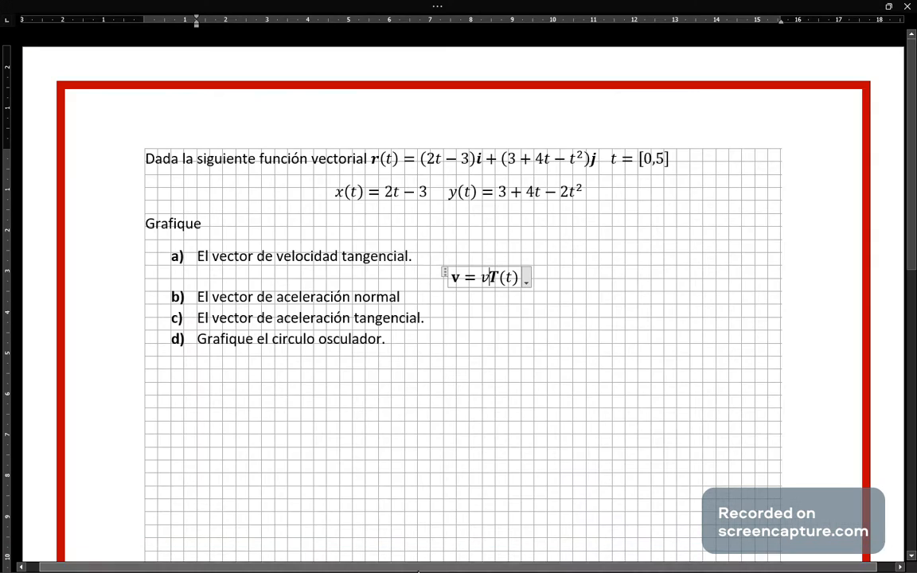
click(233, 296)
click(414, 303)
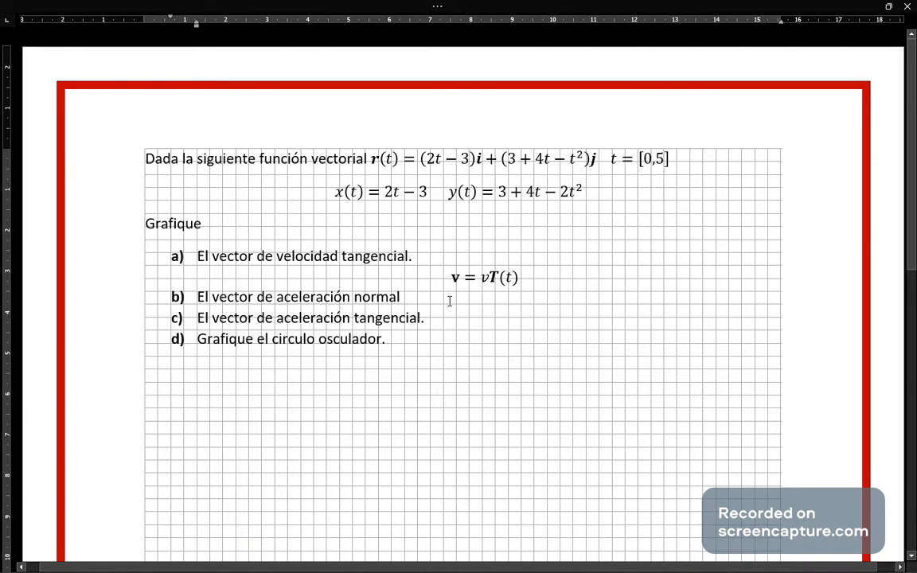
key(alt+Tab)
key(alt+Tab)
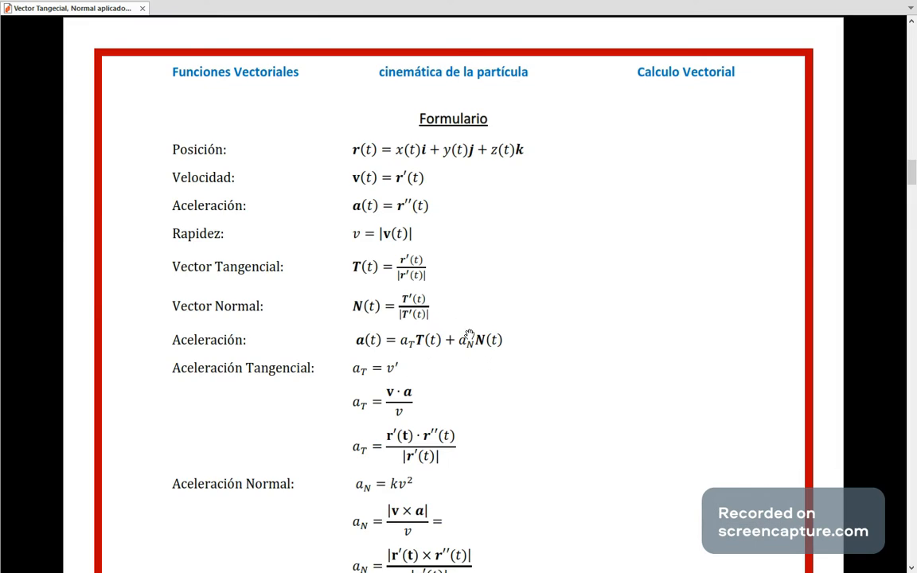
scroll(462, 318, down, 3)
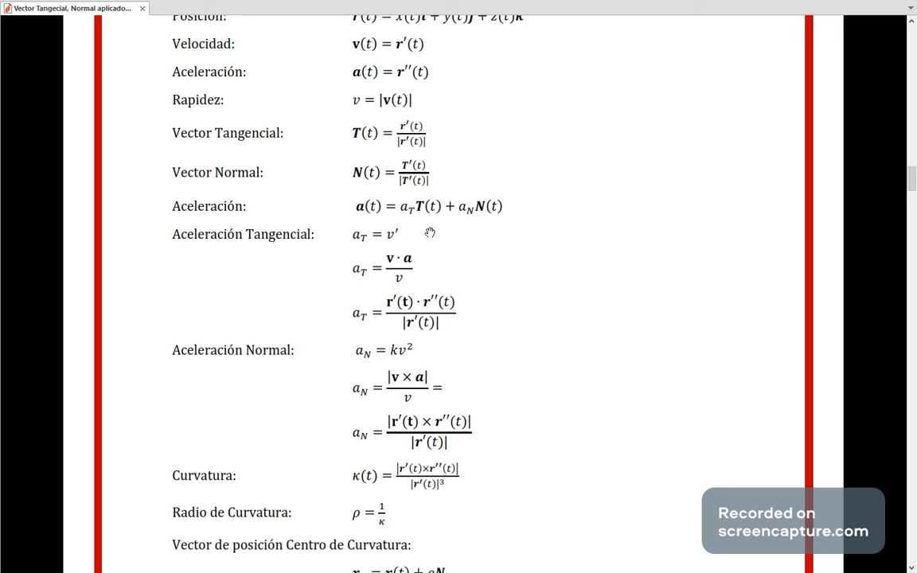
scroll(389, 239, down, 1)
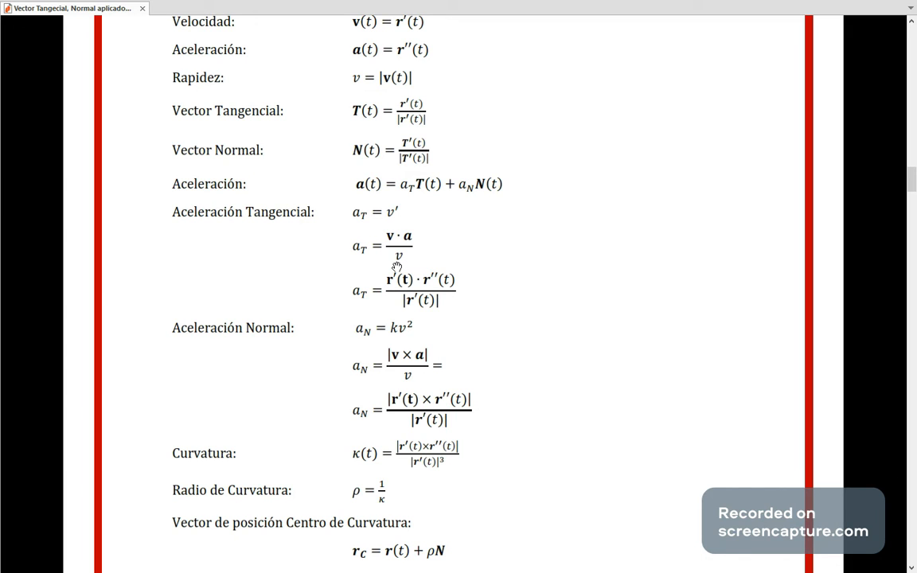
key(alt+Tab)
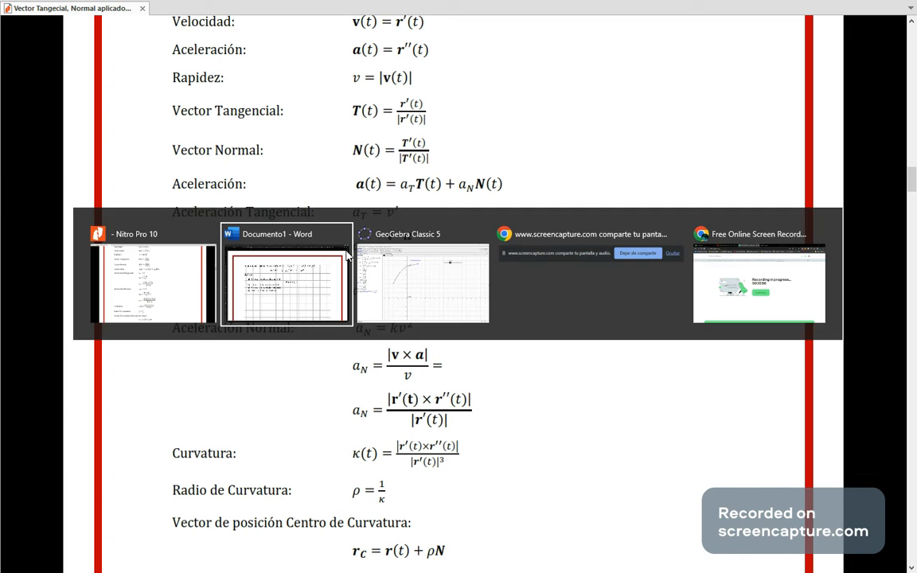
key(alt+Tab)
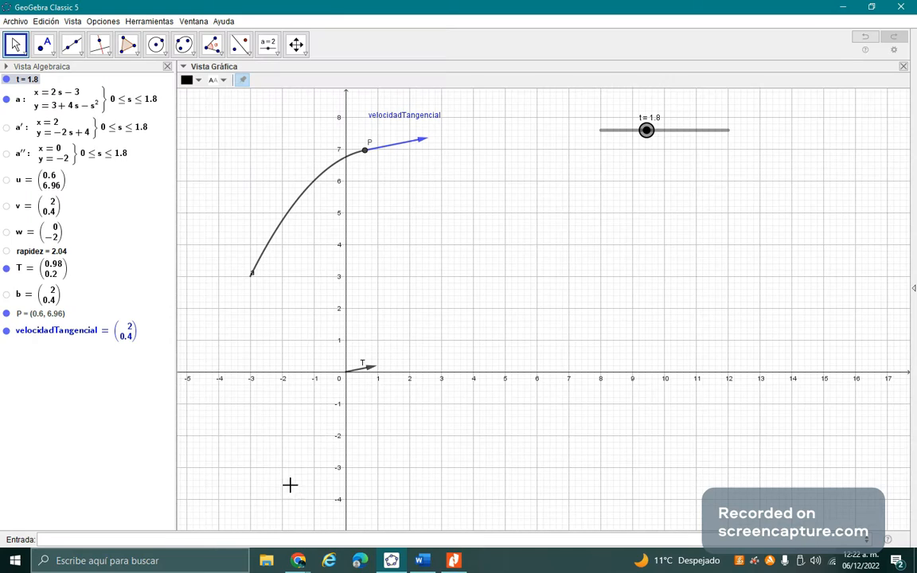
Step: Calculate the tangential acceleration component with ProductoEscalar(v, w)/rapidez
click(278, 533)
text(prod)
key(Down)
key(Down)
key(Down)
key(Down)
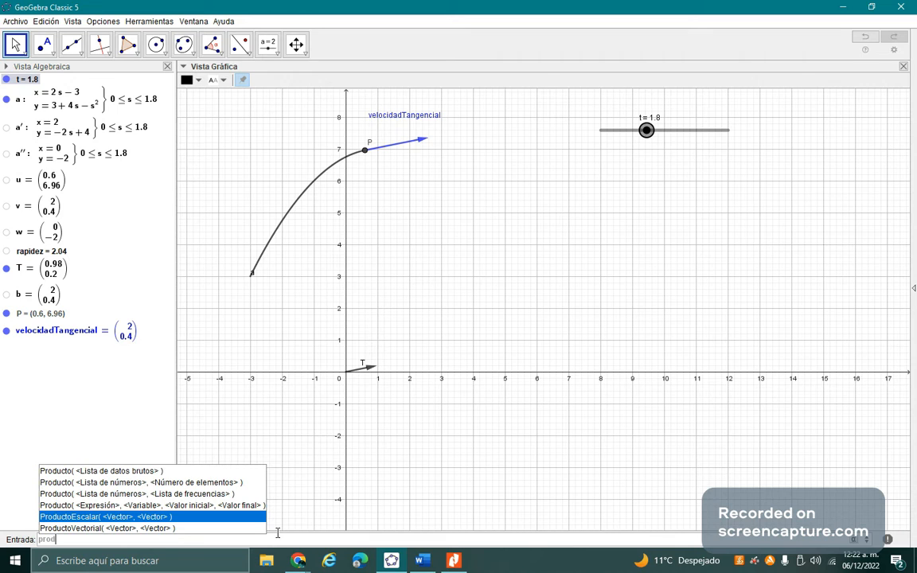
key(Return)
text(v)
key(Tab)
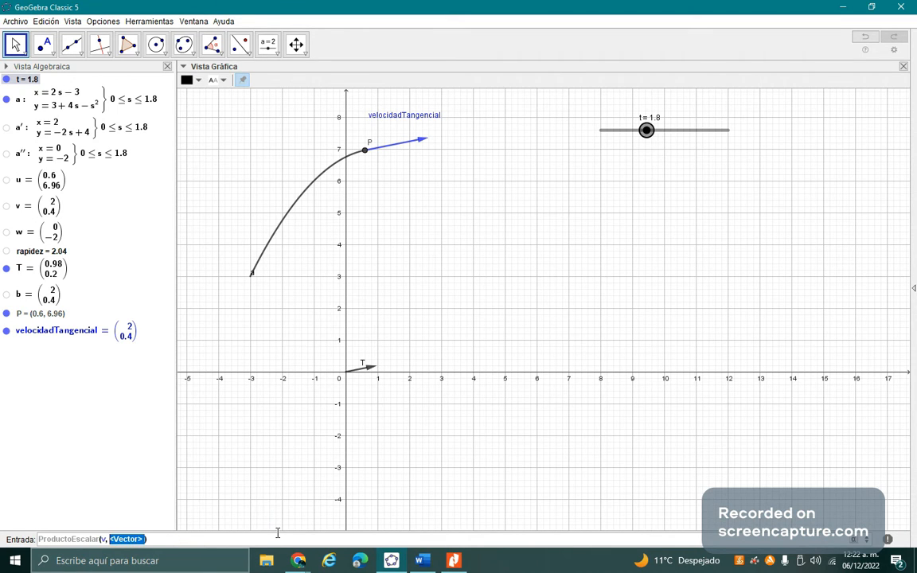
text(w)
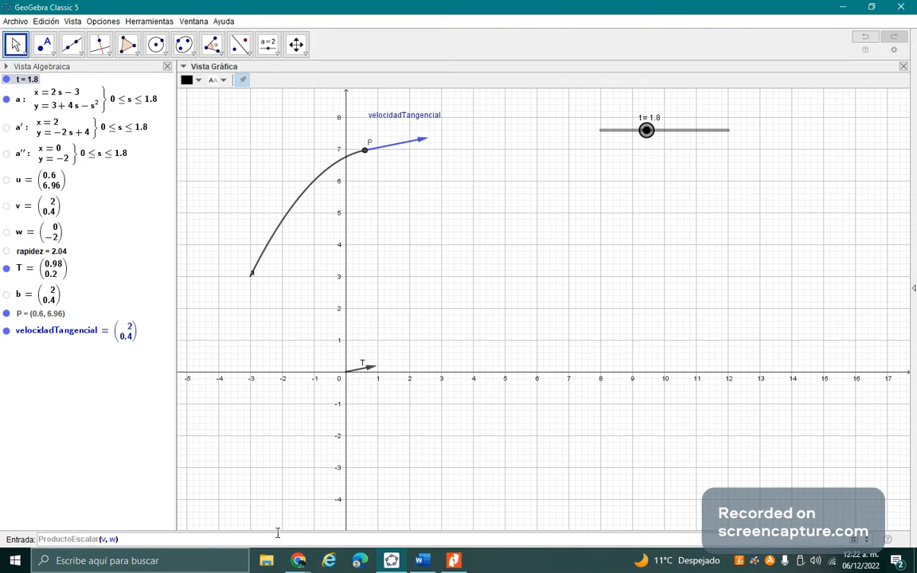
text(/rapidez)
key(Return)
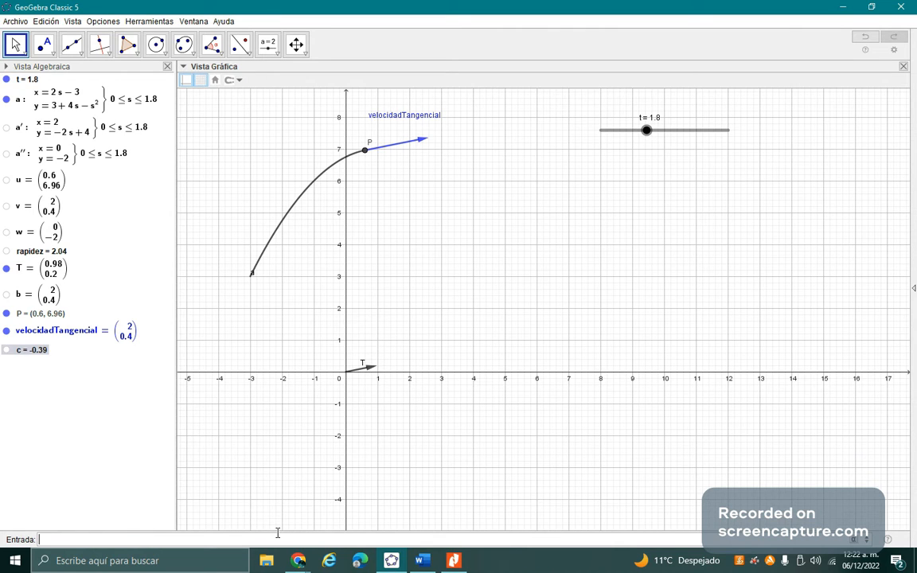
Step: Rename the tangential acceleration number c as aT
right_click(41, 353)
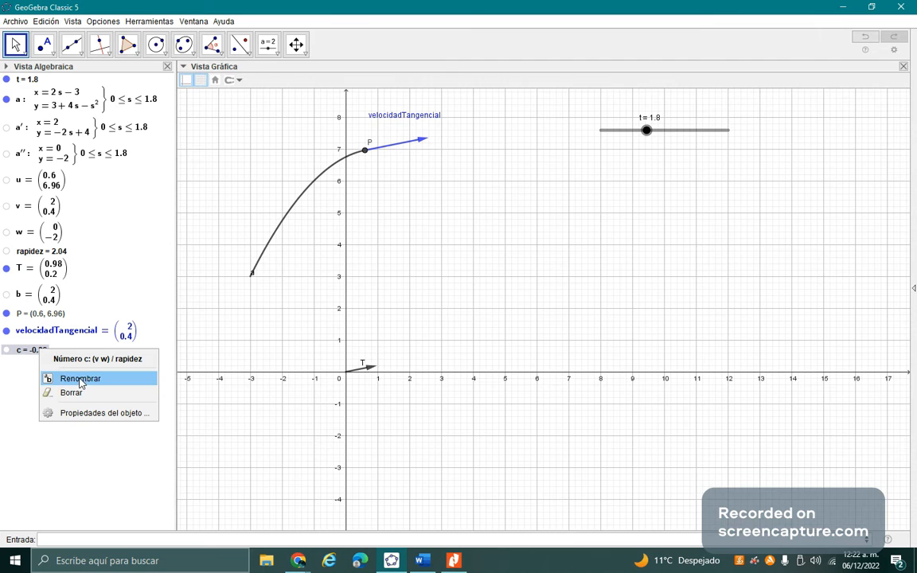
click(81, 379)
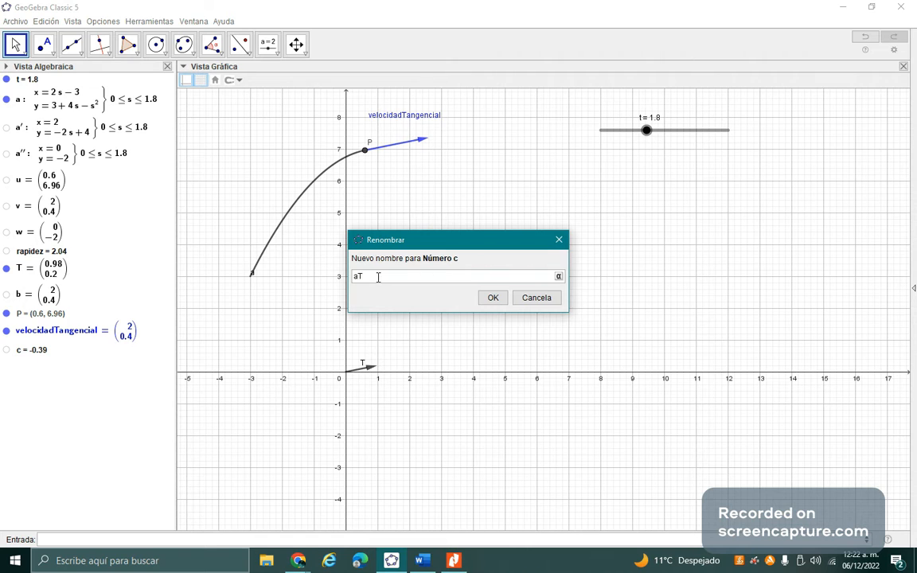
key(Return)
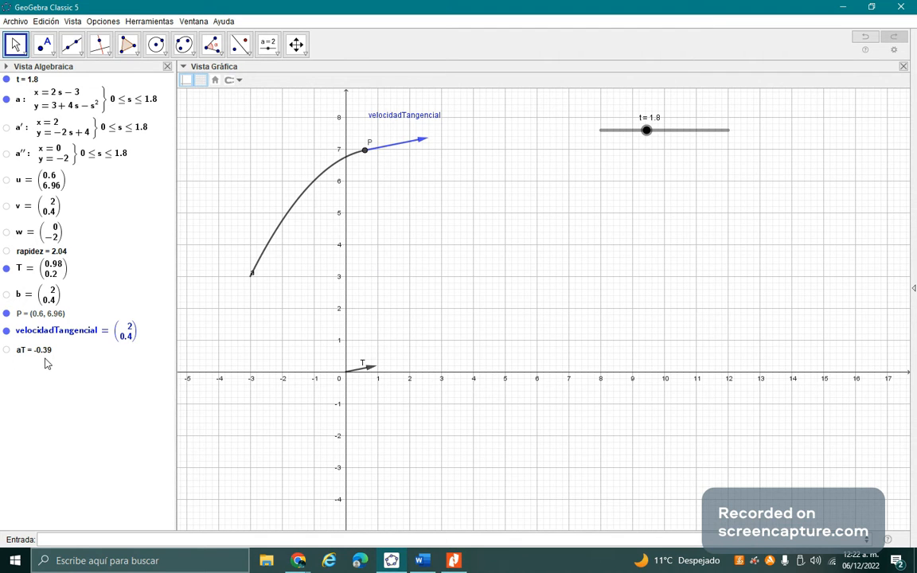
Step: Consult the normal acceleration formula in the Nitro Pro formula sheet and rename the number c in GeoGebra as aN
key(alt+Tab)
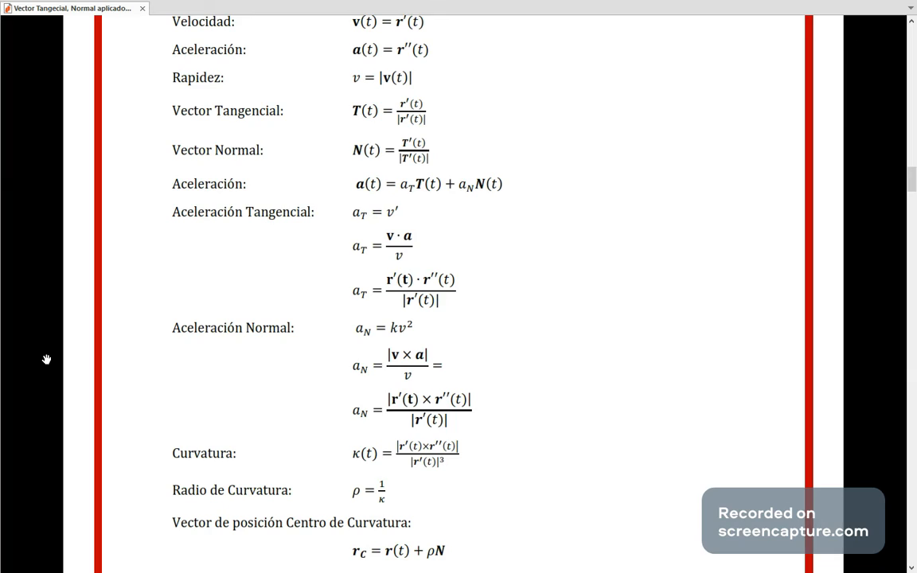
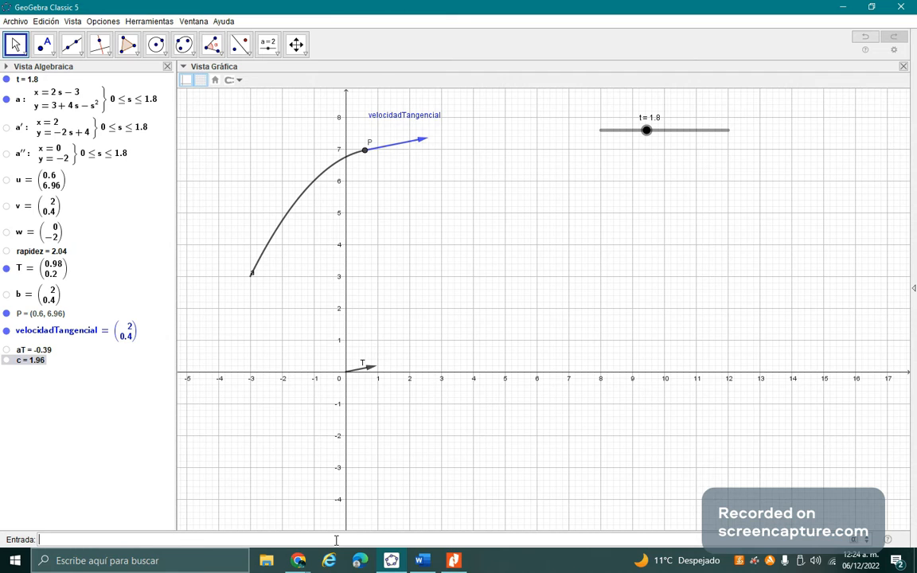
right_click(38, 363)
click(41, 386)
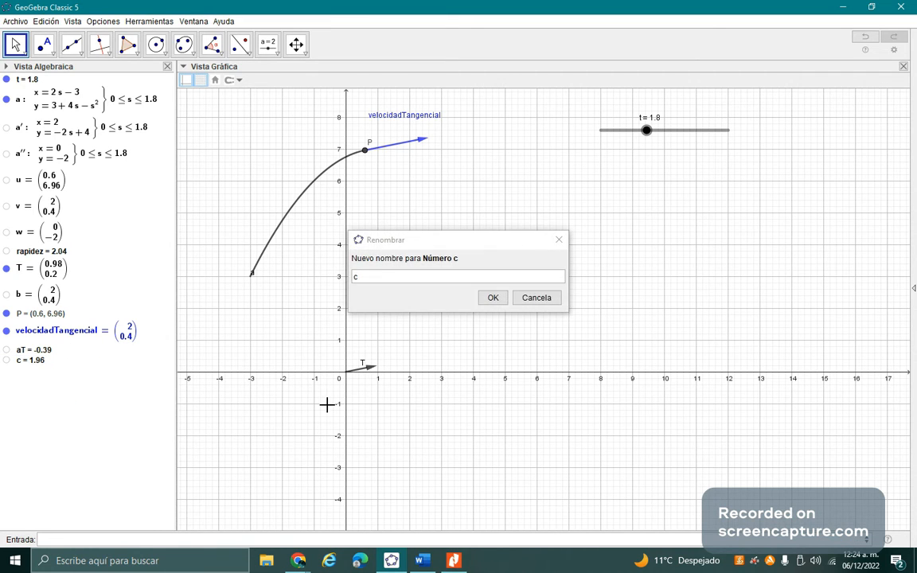
click(379, 277)
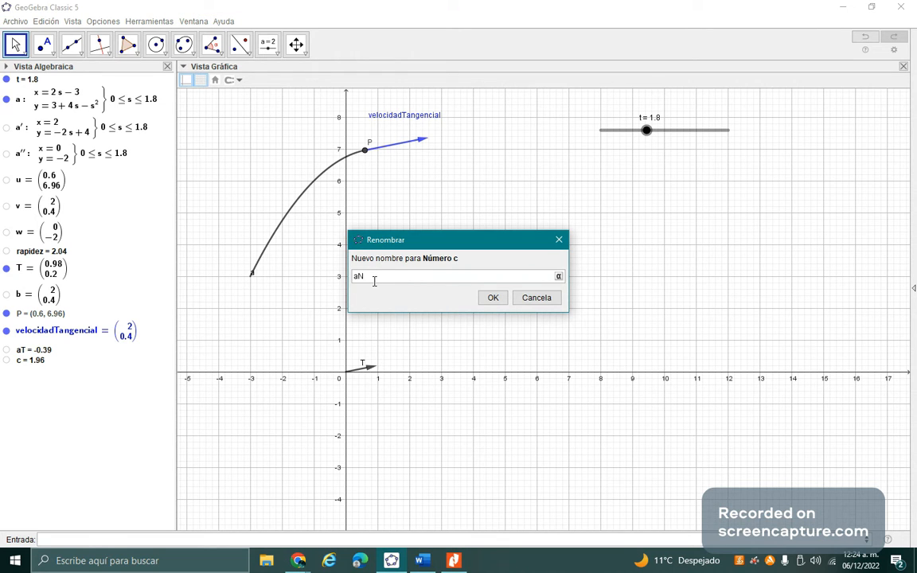
key(Return)
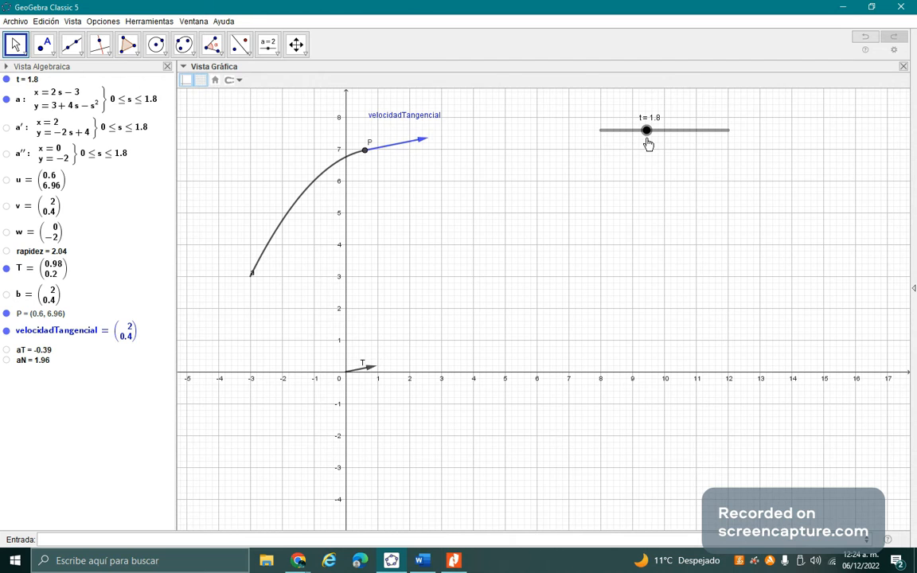
Step: Set the t slider to 1.4 and review the acceleration decomposition into T and N in the Nitro Pro formula sheet
mouse_move(648, 144)
mouse_down()
mouse_move(689, 139)
mouse_move(632, 140)
mouse_move(650, 135)
mouse_move(636, 133)
mouse_up()
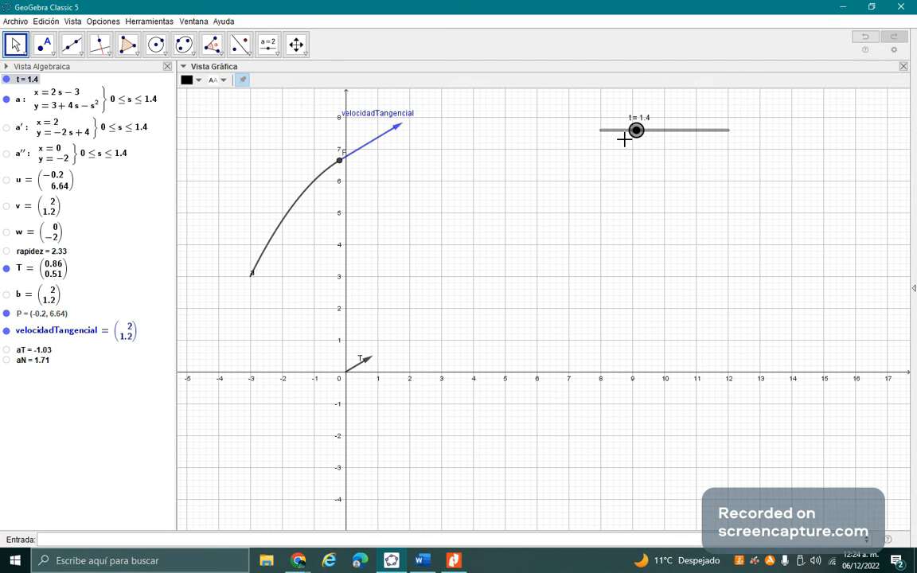
key(alt+Tab)
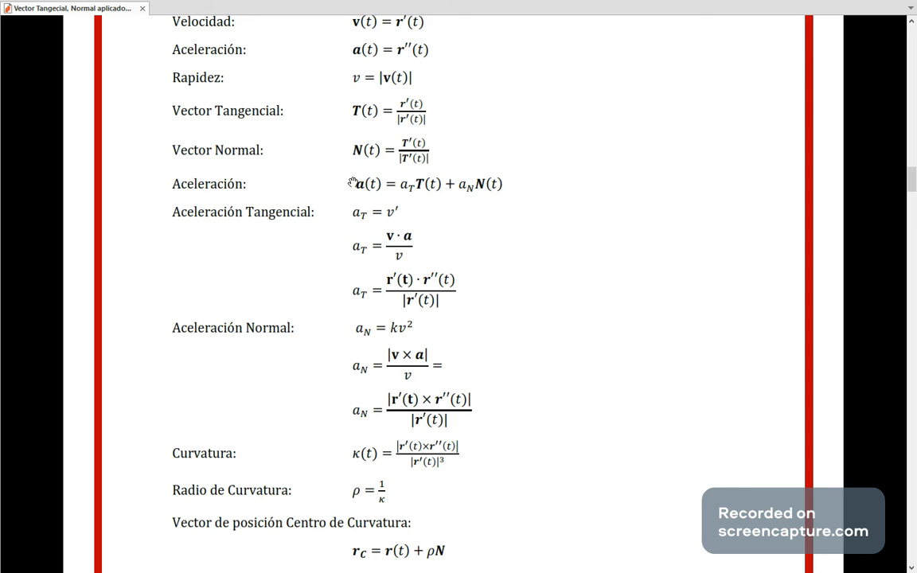
scroll(508, 103, up, 1)
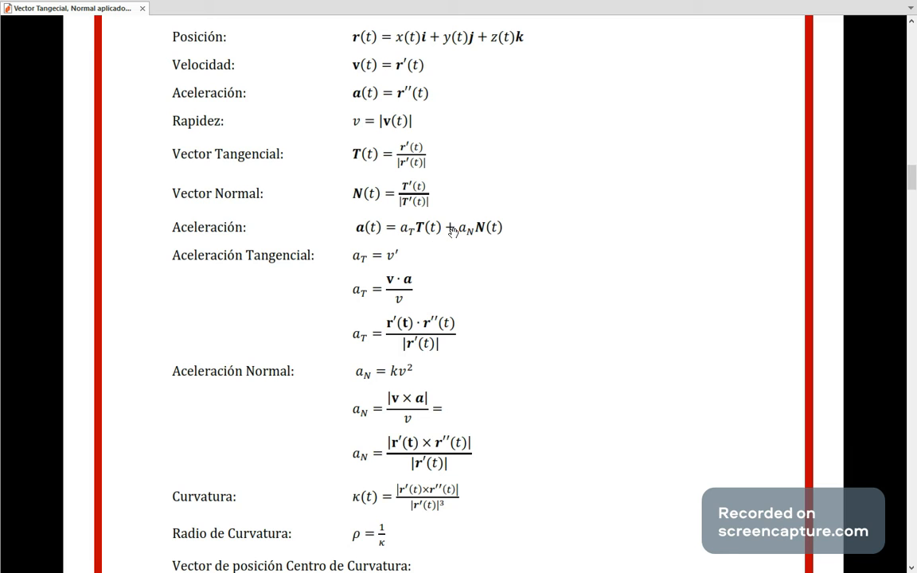
key(alt+Tab)
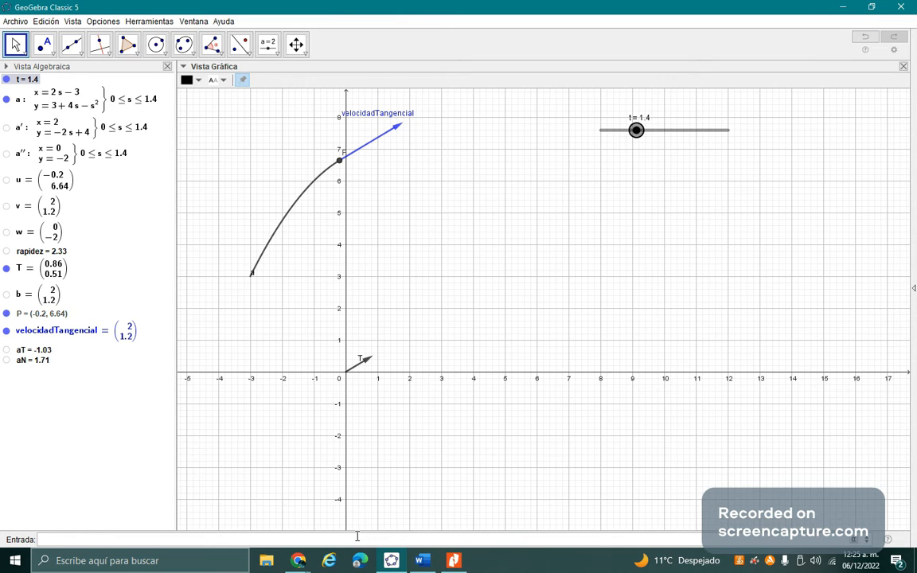
Step: Create the unit normal vector from the acceleration with (w-aT*T)/aN
click(358, 536)
text(()
text(-aT*T)/aN)
key(Return)
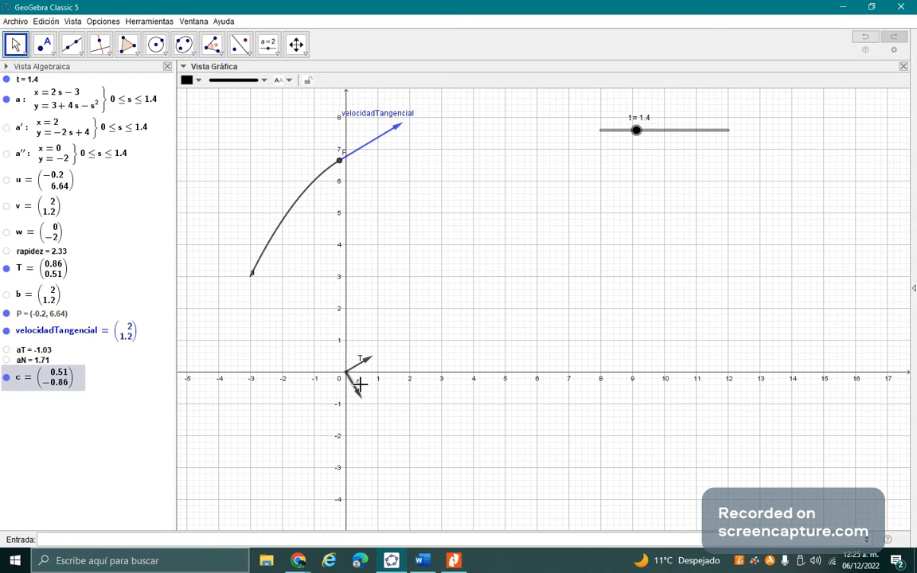
Step: Set the t slider to 1.3 and rename the unit normal vector c as N
mouse_move(637, 129)
mouse_down()
mouse_move(673, 135)
mouse_move(633, 141)
mouse_up()
right_click(57, 384)
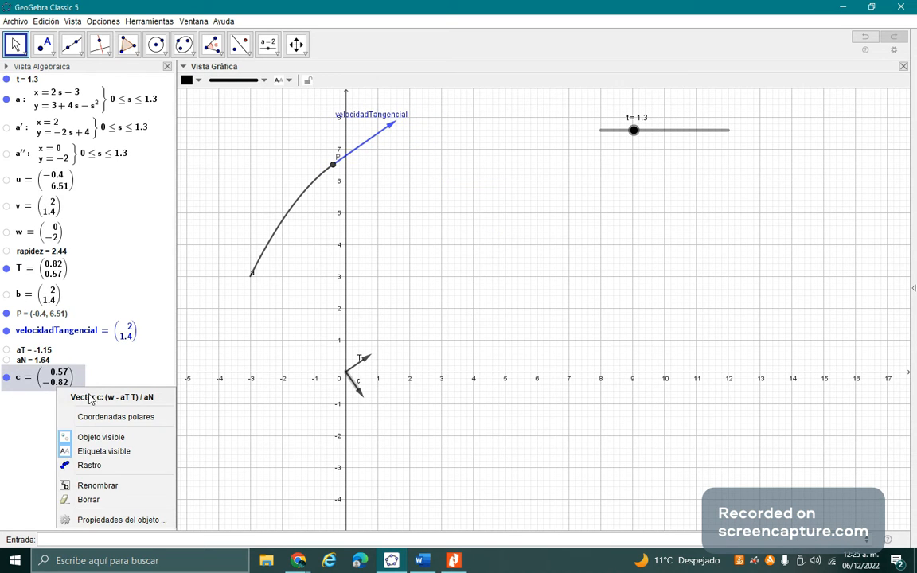
click(99, 485)
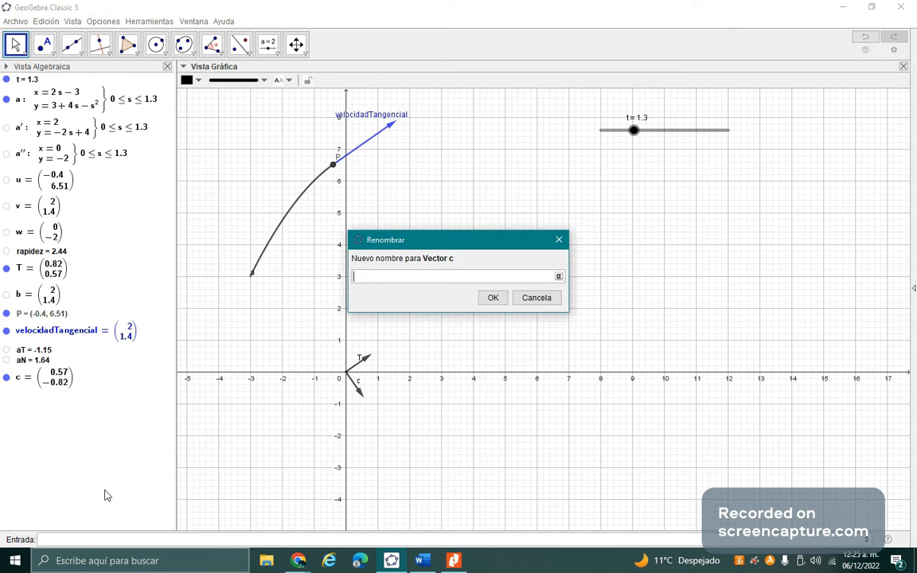
key(Return)
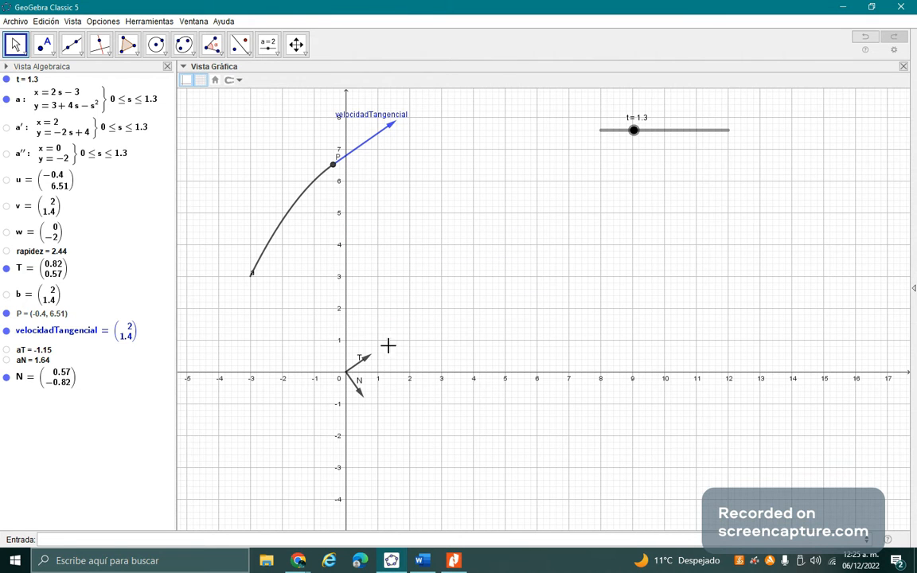
Step: Examine vectors T and N up close at the origin while moving the t slider to 2 and back to 1.1
scroll(327, 354, up, 1)
click(295, 45)
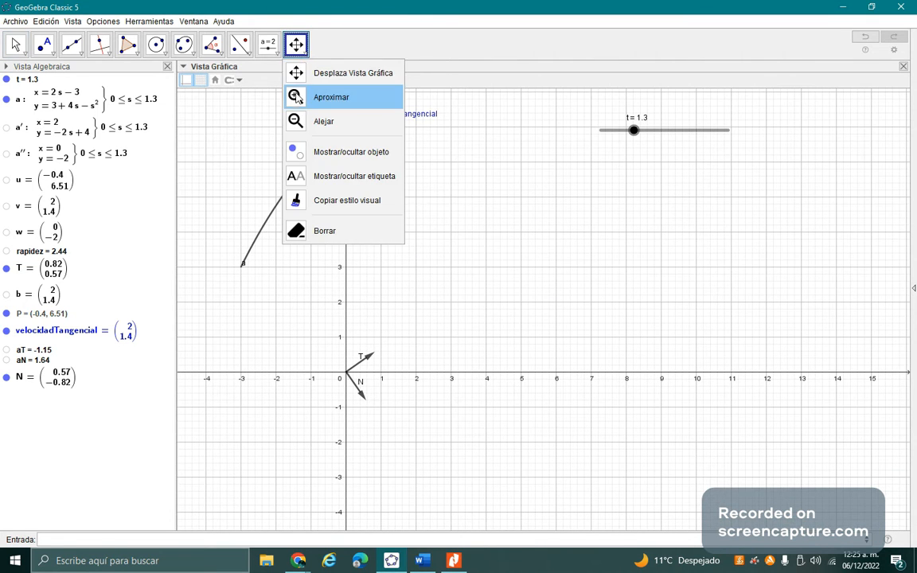
click(306, 96)
click(327, 373)
click(327, 388)
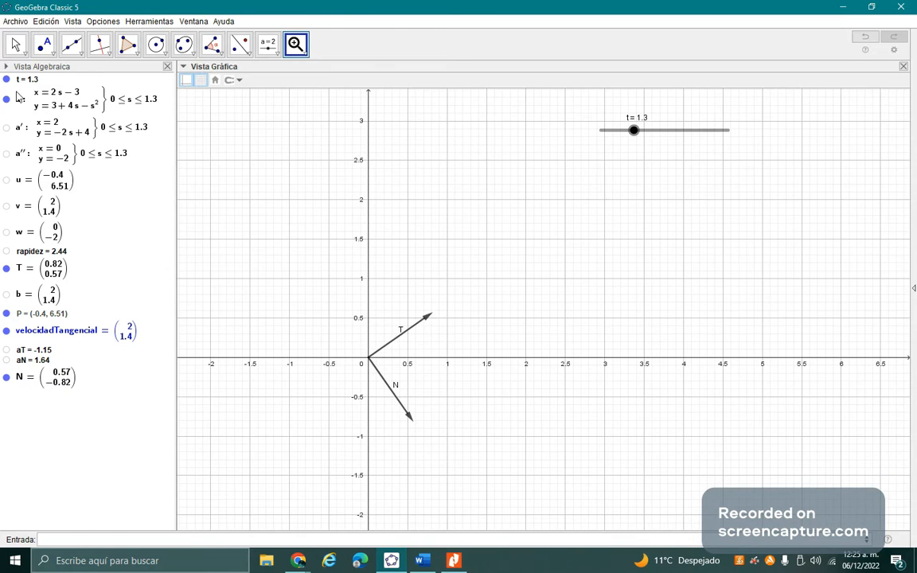
key(Escape)
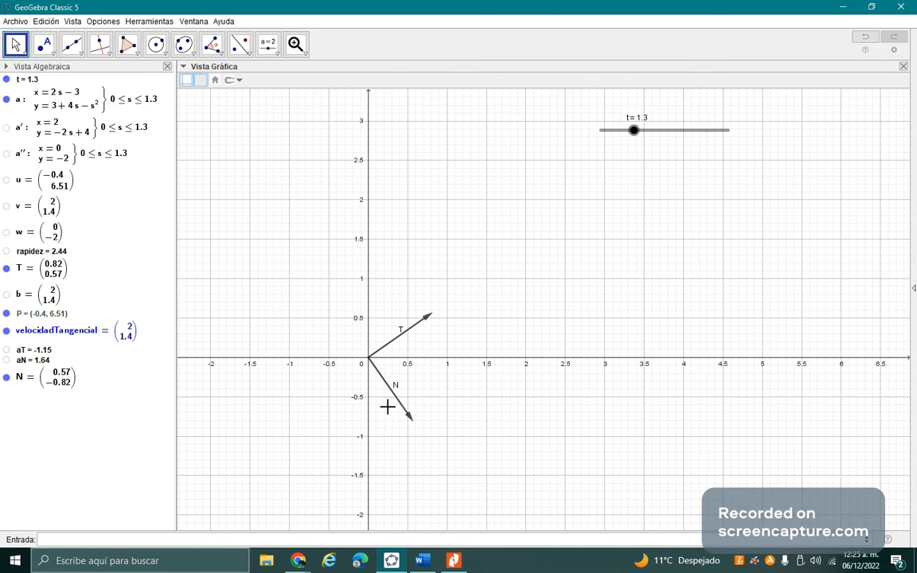
drag(627, 139, 652, 137)
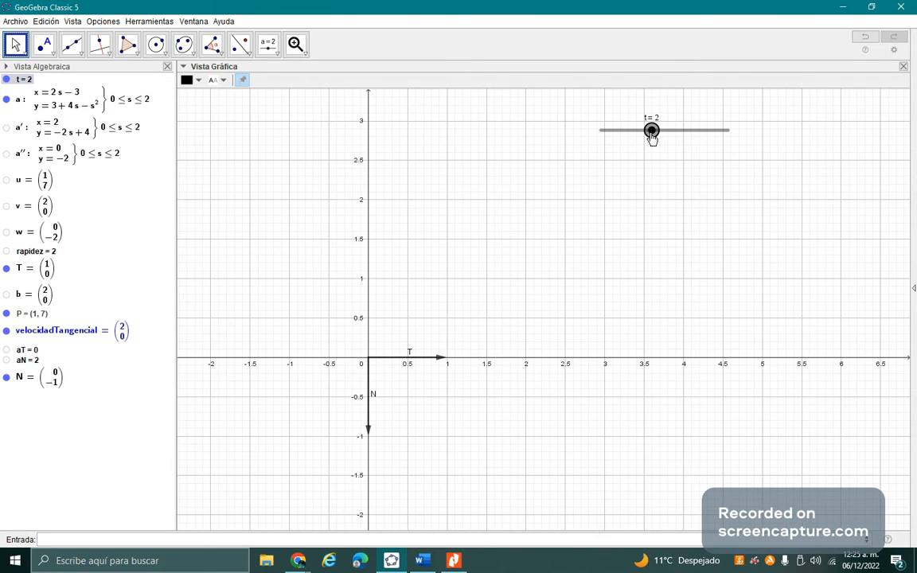
drag(651, 138, 629, 140)
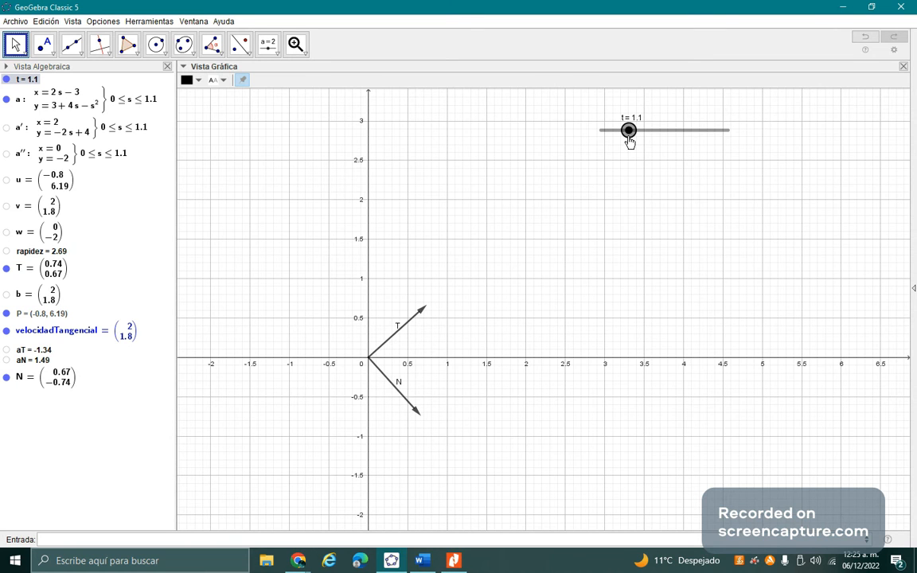
Step: Examine vectors T and N at the origin with the t slider at 2, and set t back to 1.3
drag(630, 141, 652, 140)
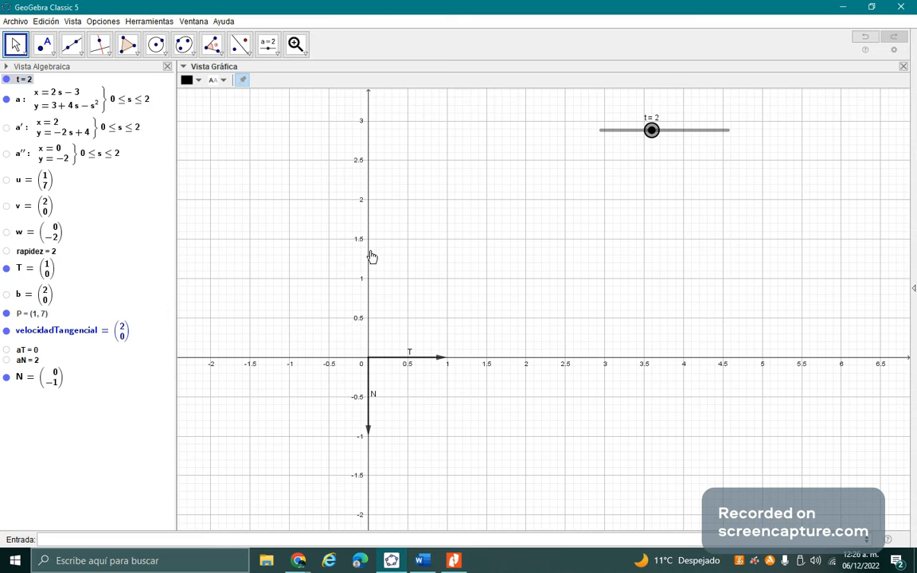
click(402, 354)
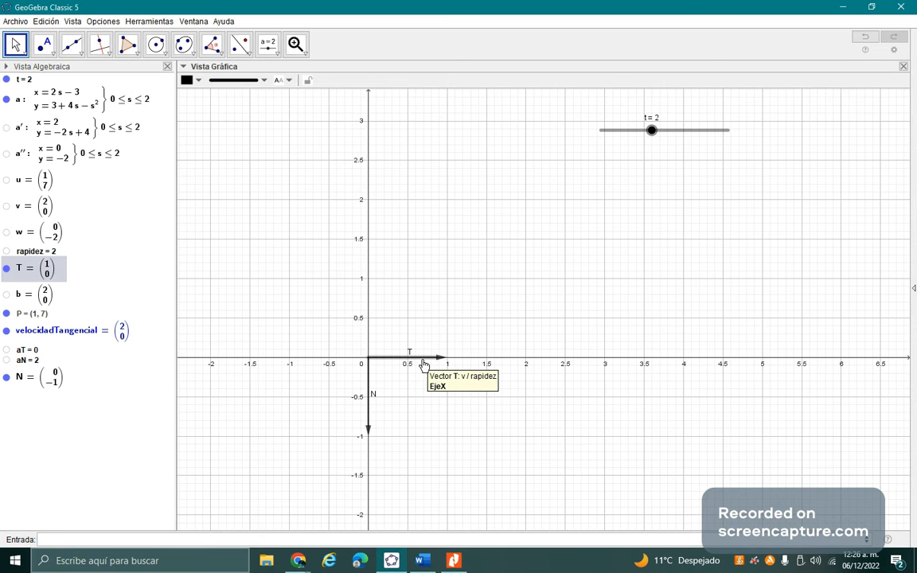
click(368, 383)
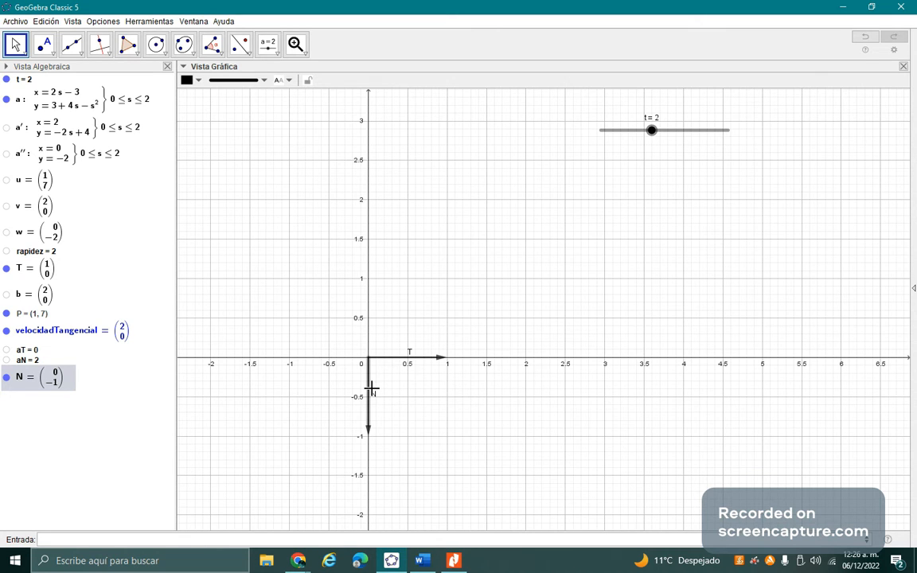
click(420, 361)
click(414, 357)
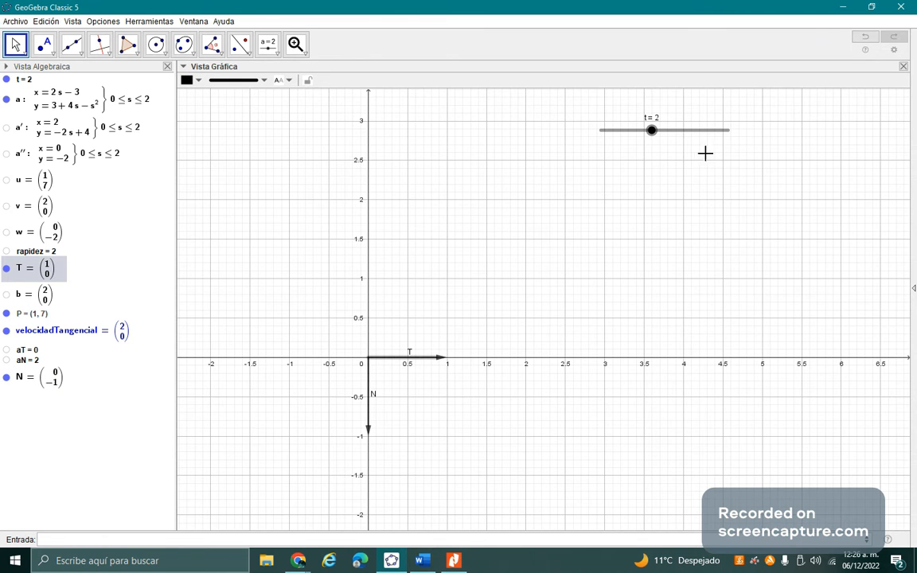
drag(655, 137, 634, 149)
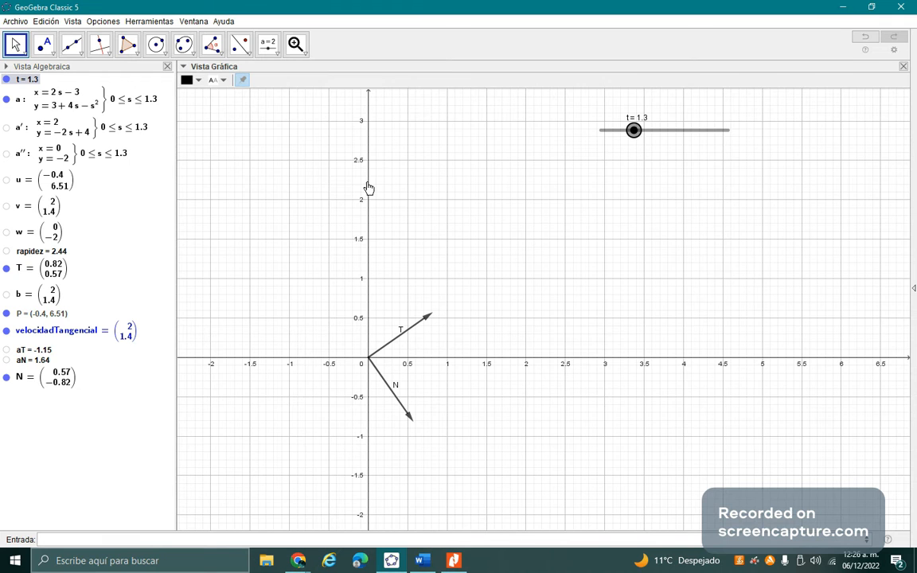
Step: Zoom out and shift the graphics view to show the whole curve, point P and the origin vectors T and N
scroll(368, 190, down, 1)
click(276, 50)
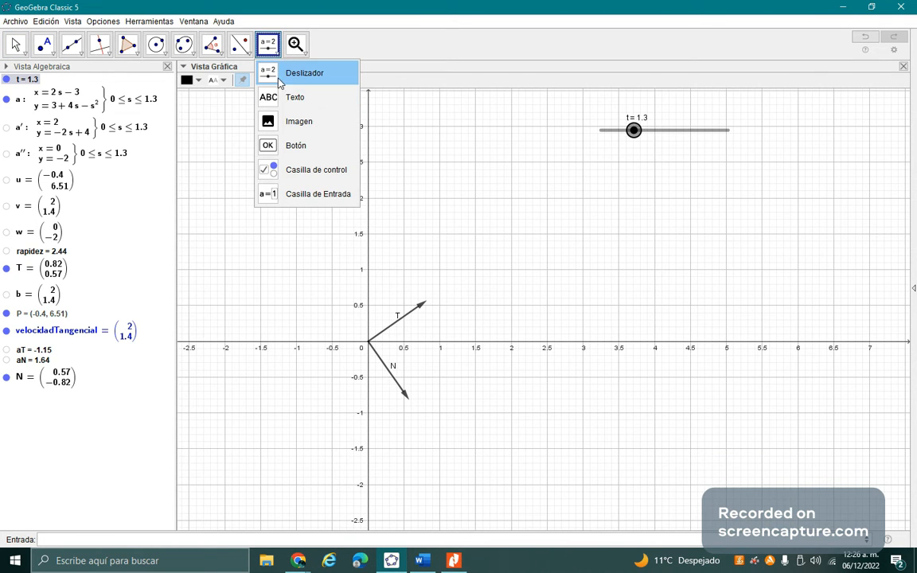
click(295, 44)
click(304, 121)
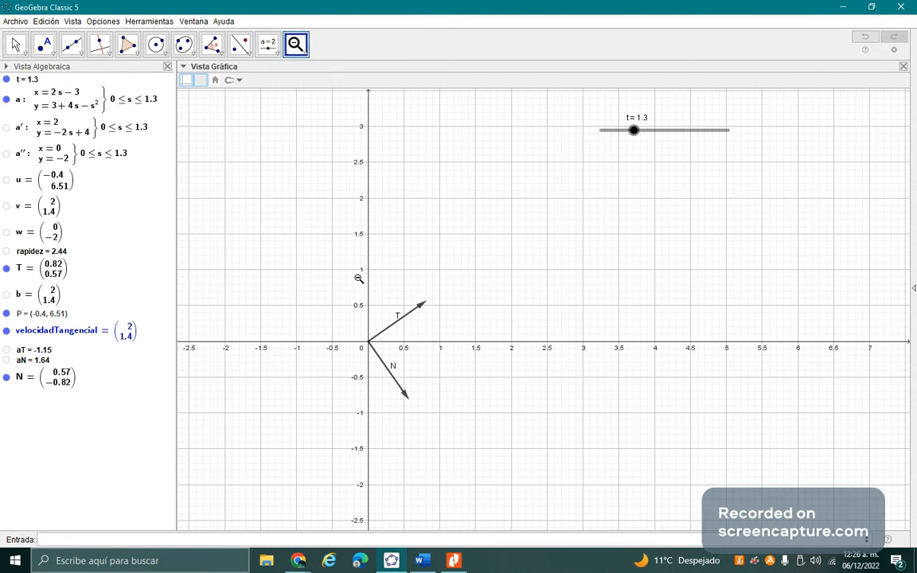
click(360, 275)
click(333, 306)
click(295, 44)
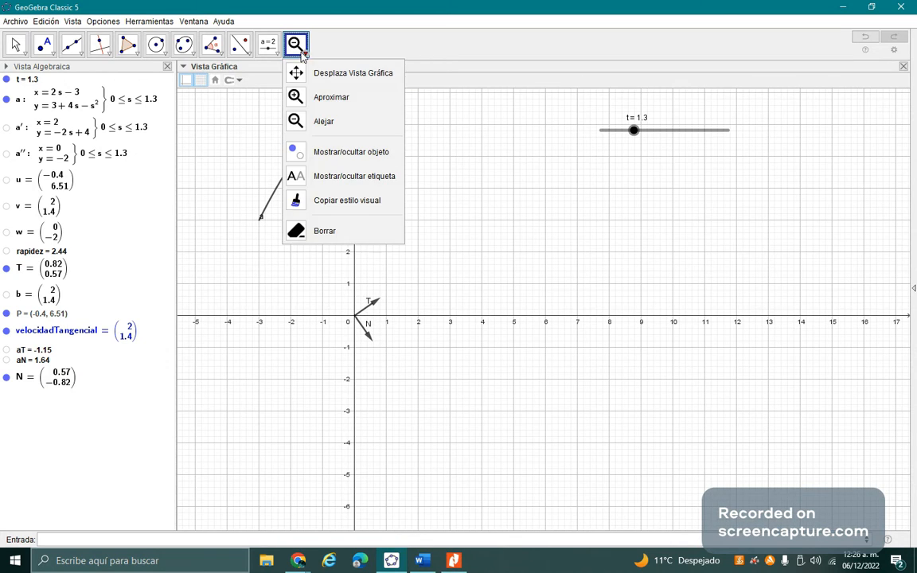
click(315, 72)
drag(416, 153, 407, 249)
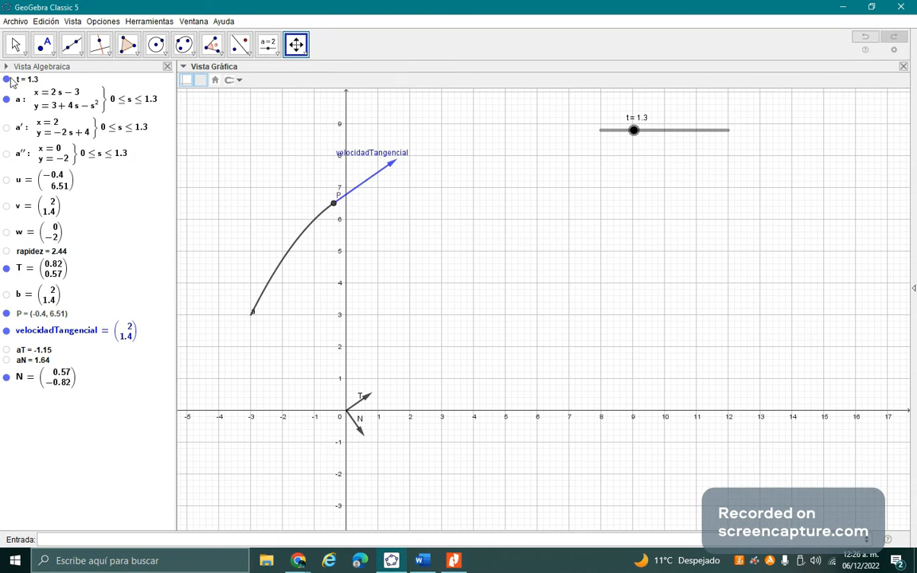
click(16, 44)
click(27, 71)
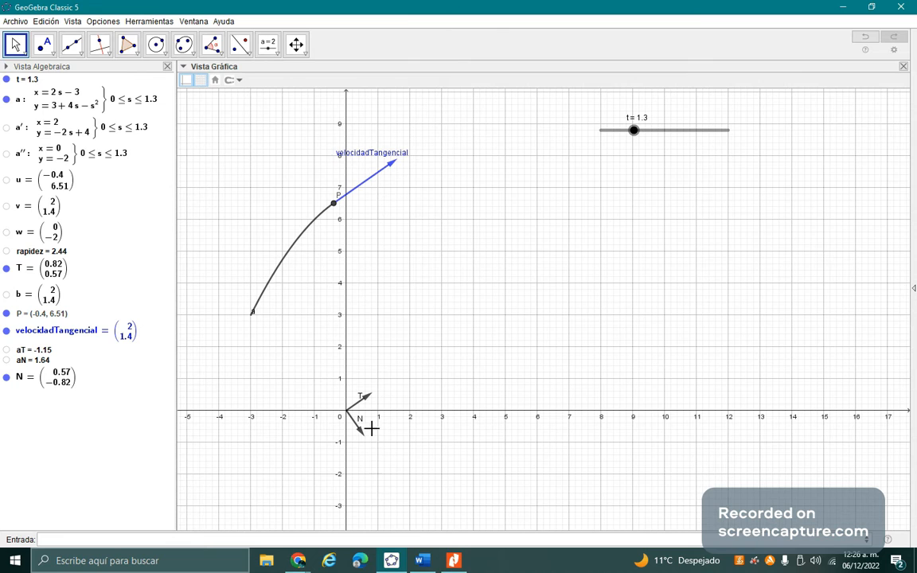
Step: Review item b in the Word exercise and the normal term of the acceleration formula in the Nitro Pro sheet
click(453, 561)
key(alt+Tab)
key(alt+Tab)
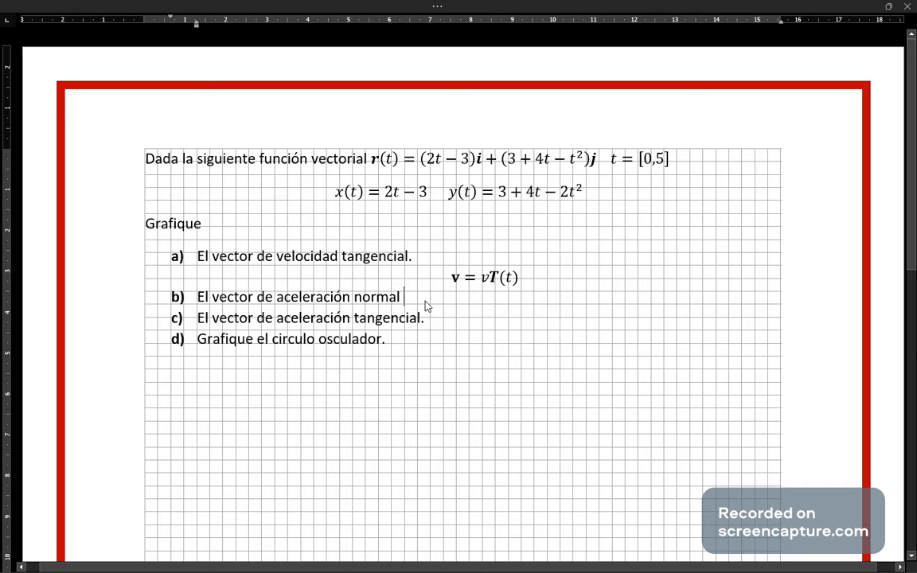
key(alt+Tab)
key(alt+Tab)
key(alt+shift+Tab)
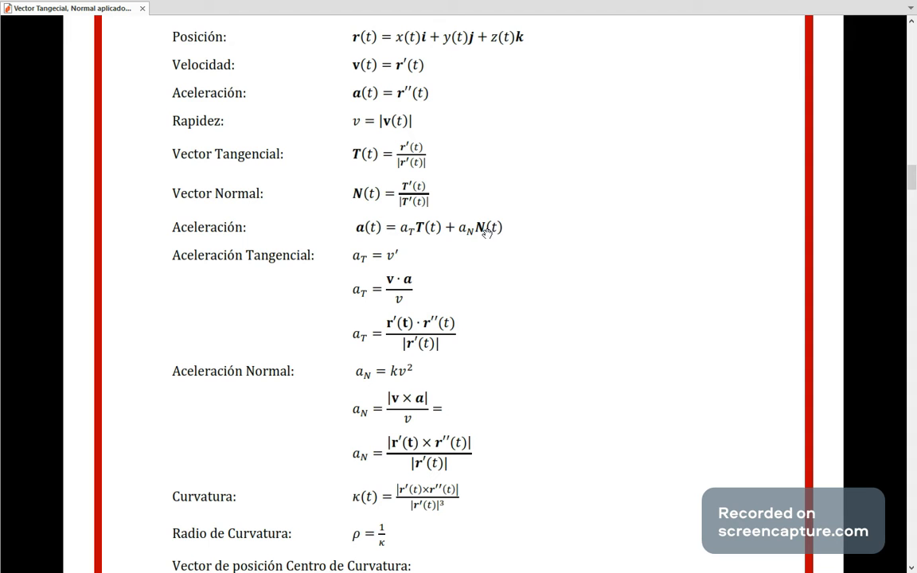
key(alt+Tab)
key(alt+Tab)
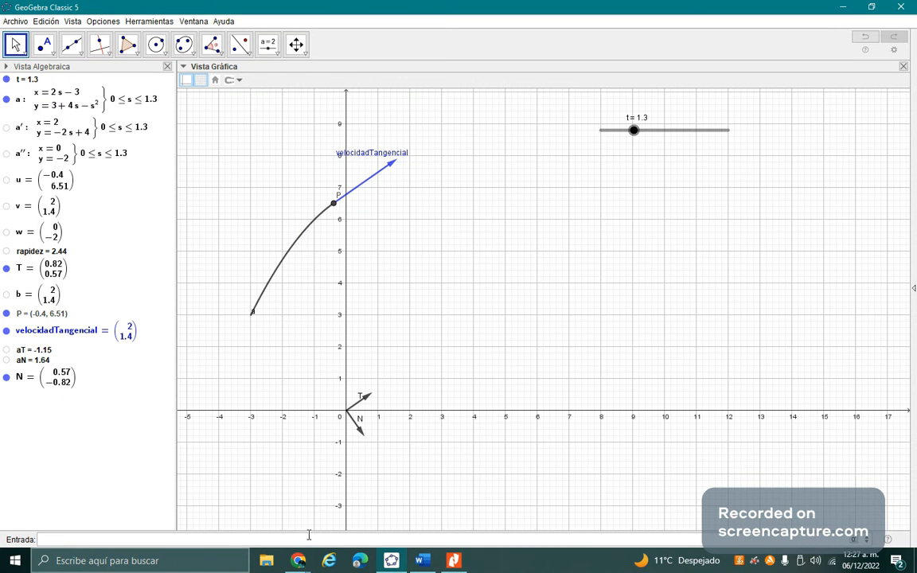
Step: Create the normal acceleration vector with starting point P and end point P+aN*N
text(vec)
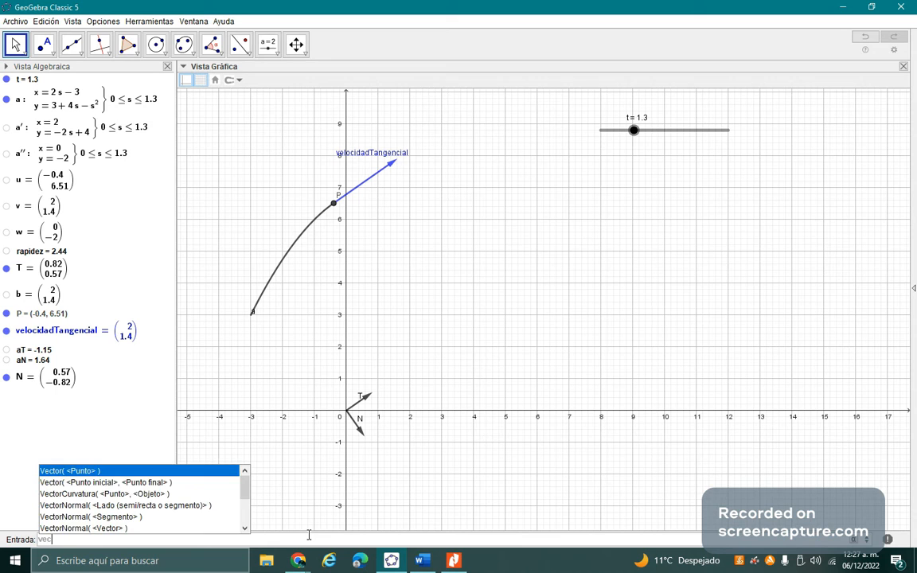
key(Down)
key(Return)
text(P)
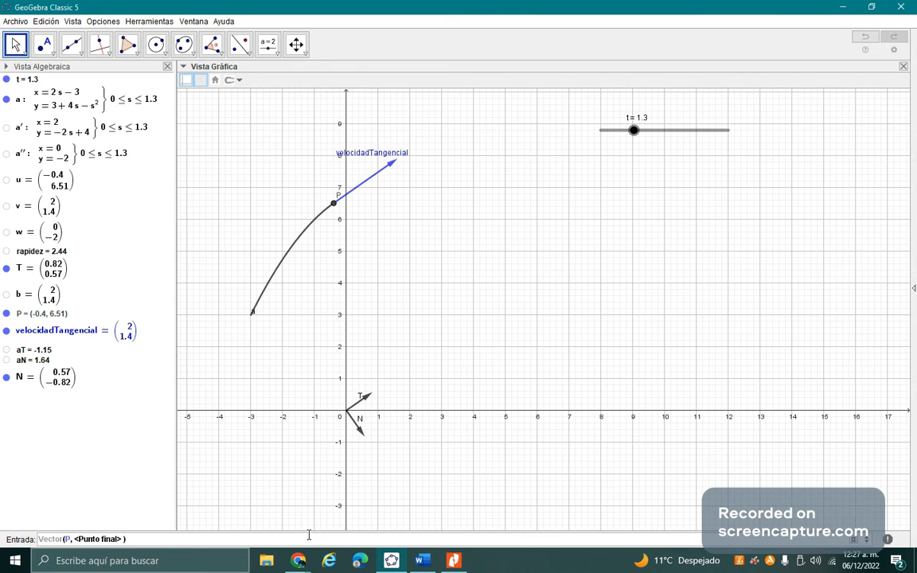
key(Tab)
text(P+aN*)
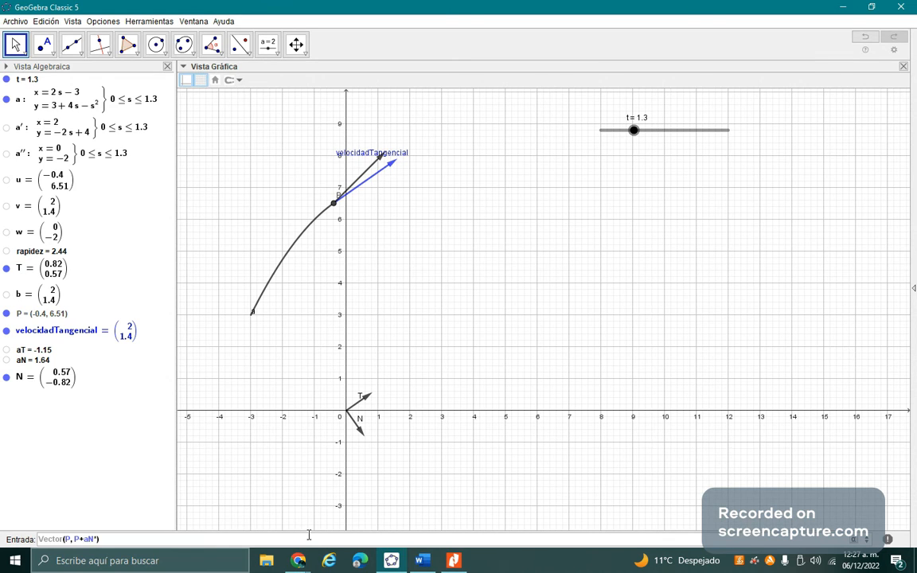
text(N)
key(Return)
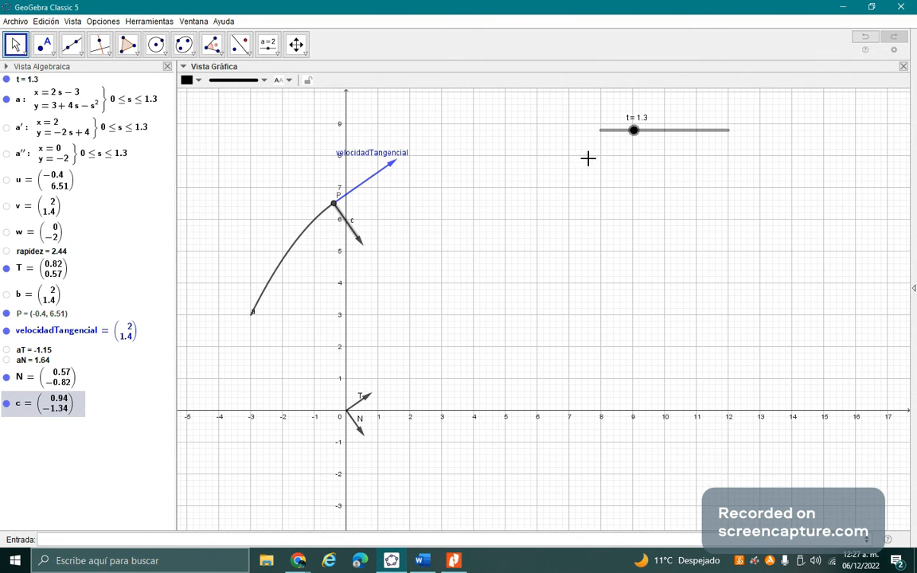
Step: Vary the t slider and set it to 2.2, comparing the new vector c with velocidadTangencial at P
mouse_move(634, 132)
mouse_down()
mouse_move(673, 132)
mouse_move(621, 132)
mouse_up()
drag(643, 137, 659, 137)
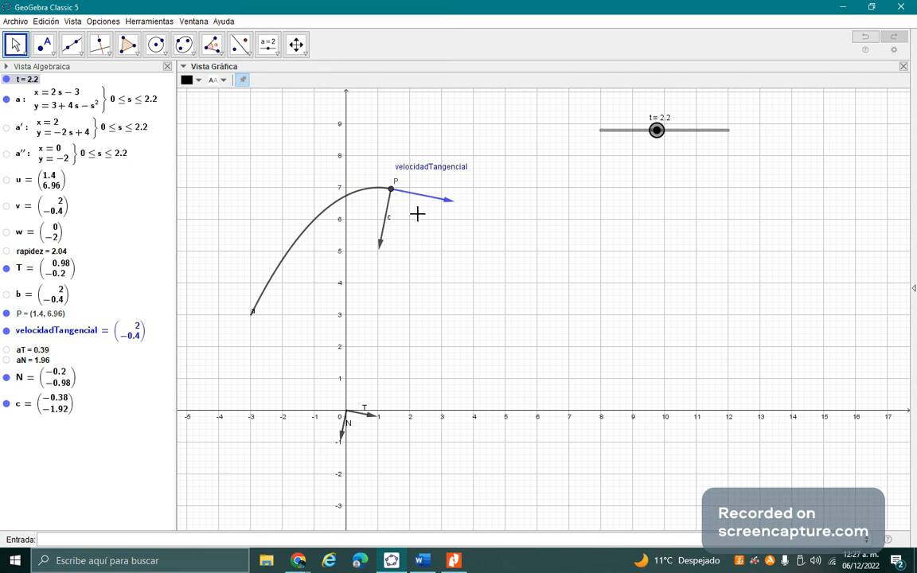
click(384, 210)
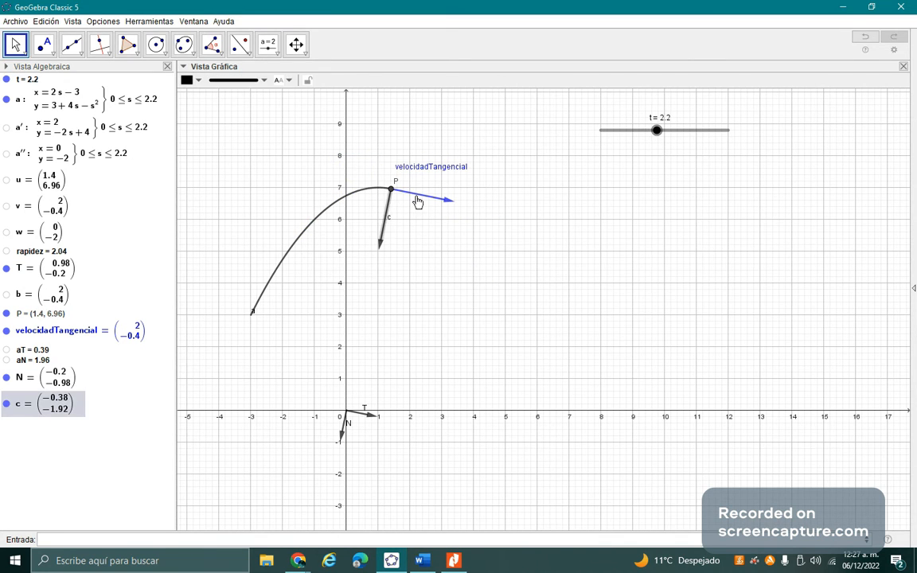
click(415, 194)
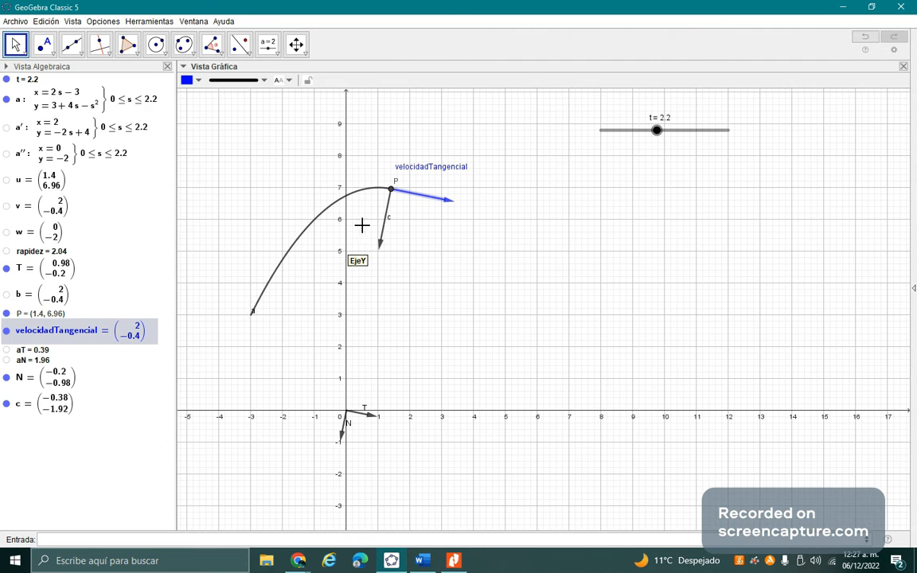
Step: Colour vector c at point P dark green
click(385, 219)
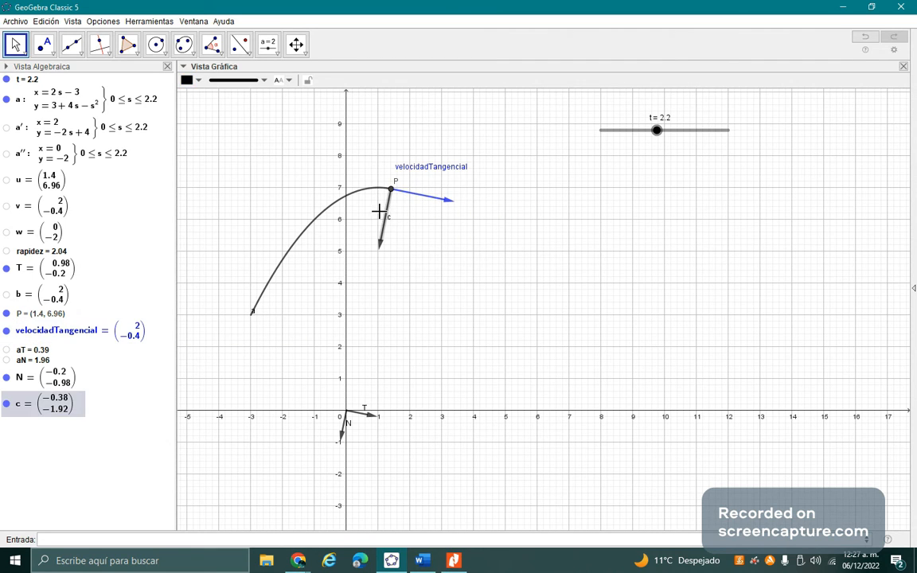
click(262, 81)
click(191, 79)
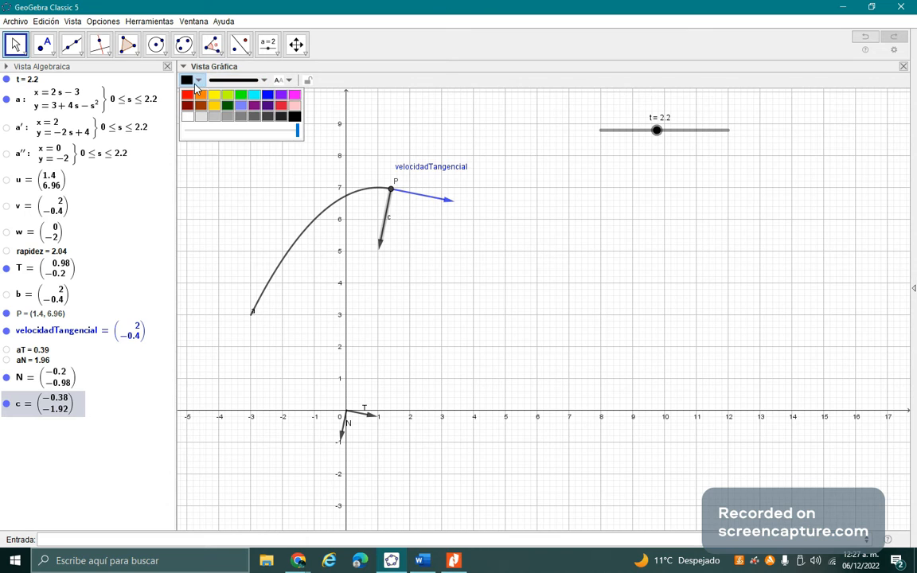
click(228, 105)
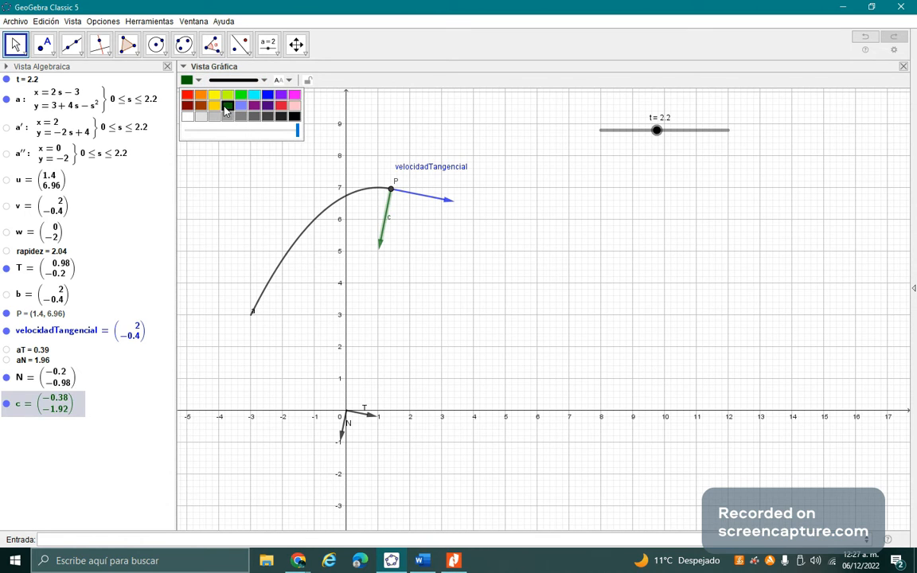
Step: Rename the green vector c as aceleracionNormal and shift its label towards the curve
right_click(38, 403)
click(105, 505)
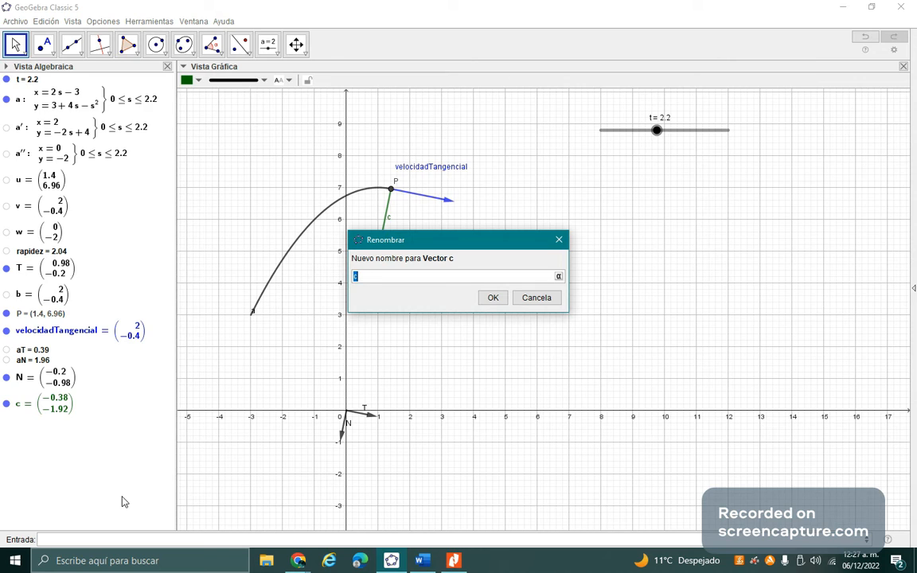
text(aceleracionNormal)
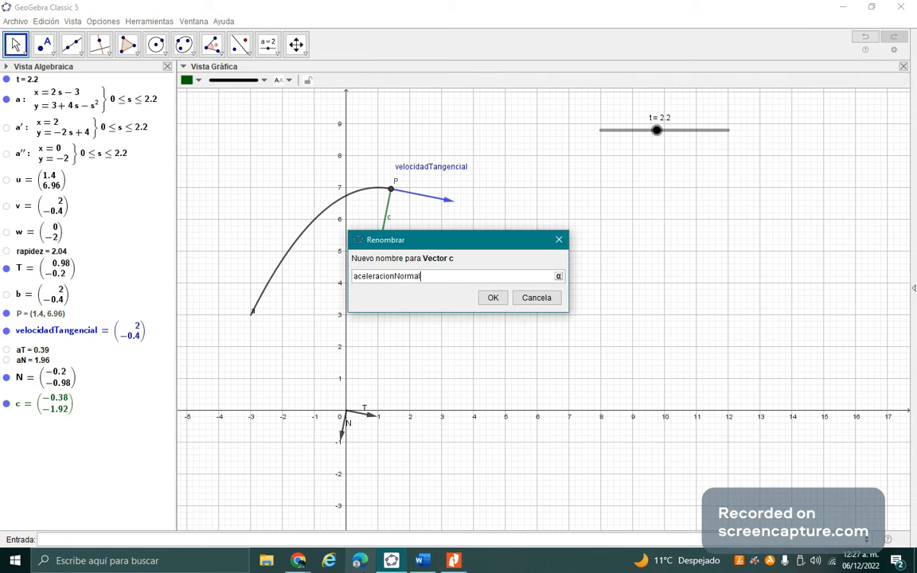
click(492, 298)
drag(450, 218, 351, 231)
Step: Review item c in the Word exercise and the tangential term of the acceleration formula in the Nitro Pro sheet
key(alt+Tab)
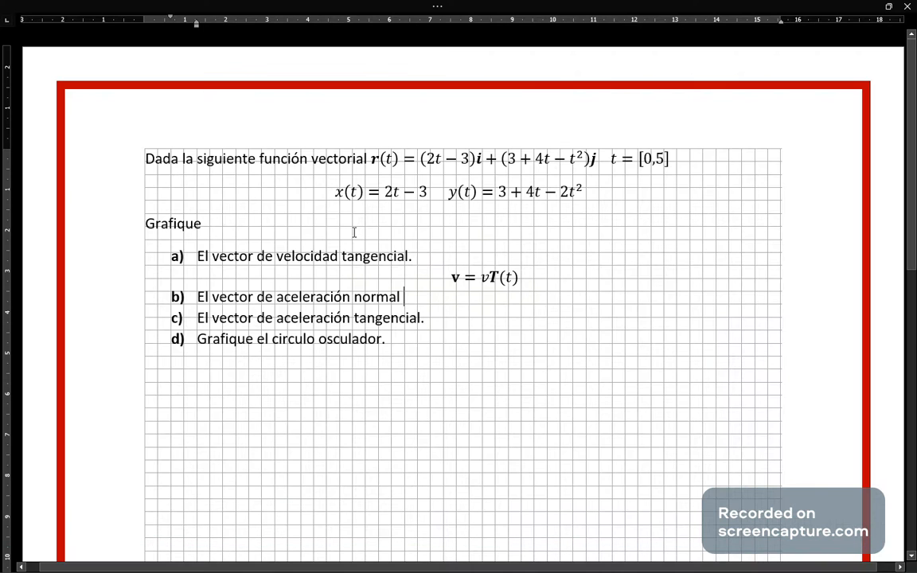
click(426, 318)
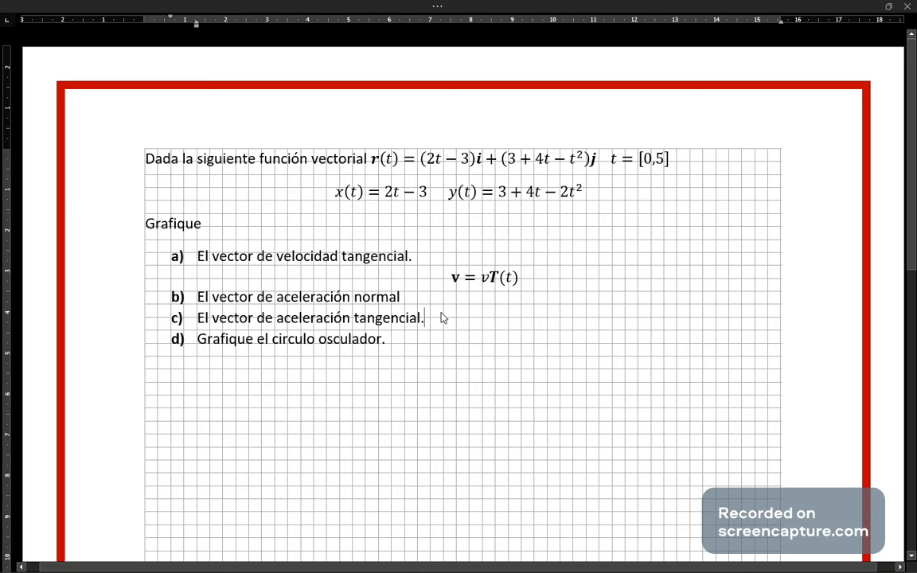
key(alt+Tab)
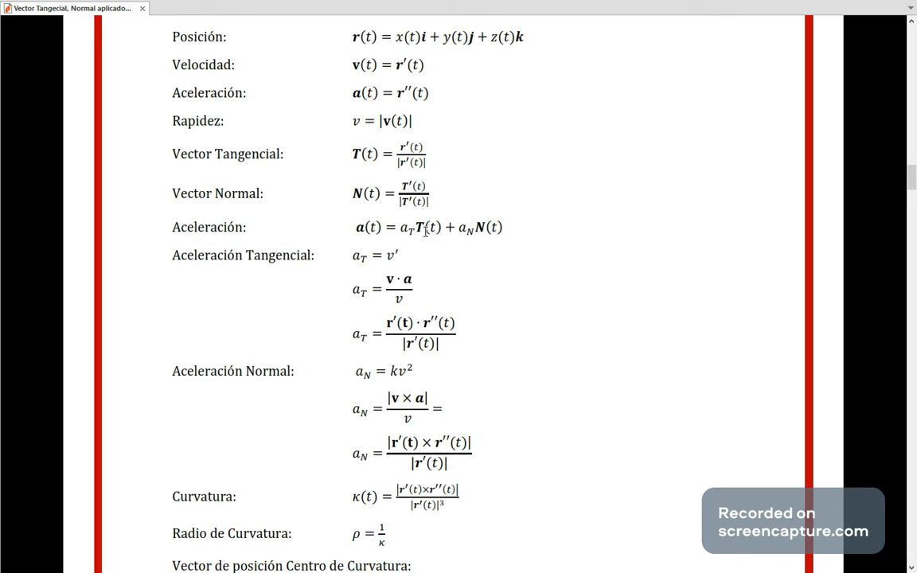
key(alt+Tab)
key(alt+Tab)
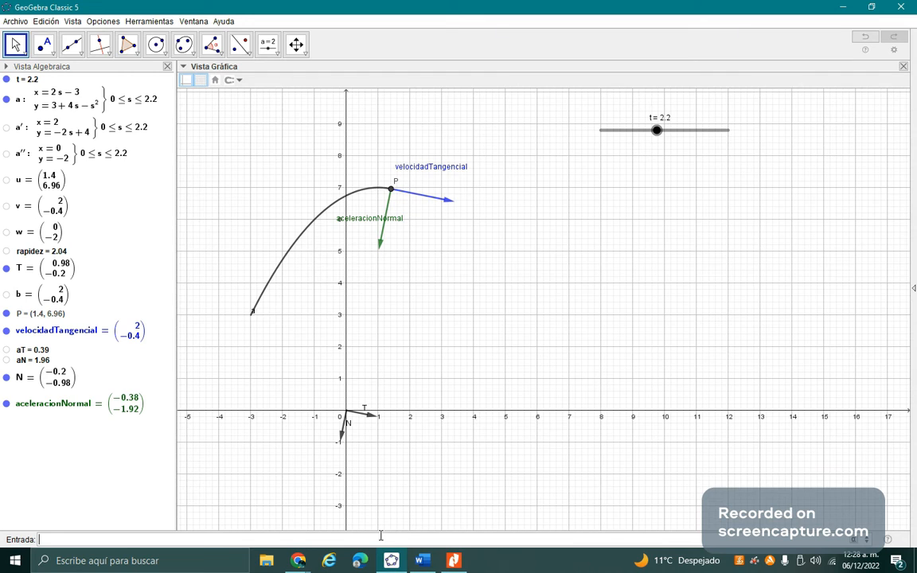
Step: Create the tangential acceleration vector from P to P+aT*T and set the t slider to 2.4
text(vec)
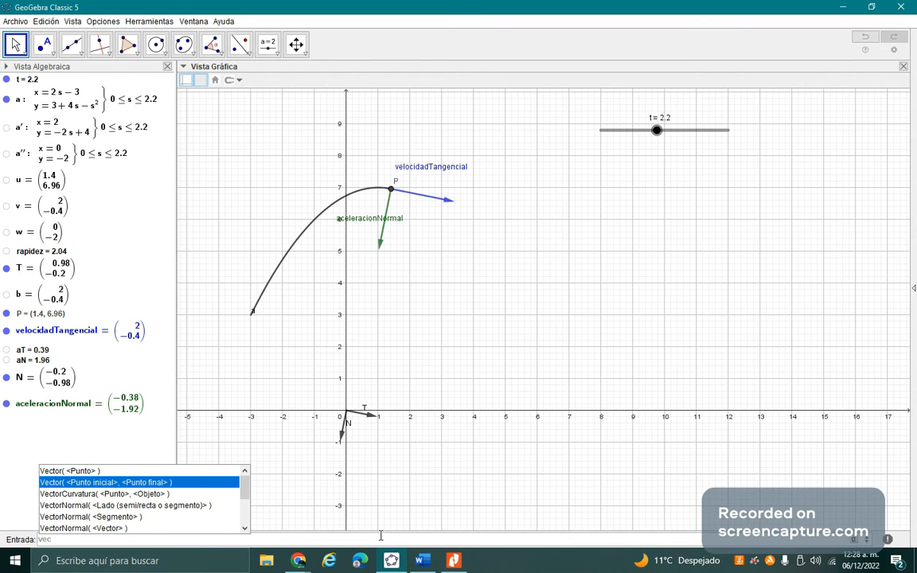
key(Return)
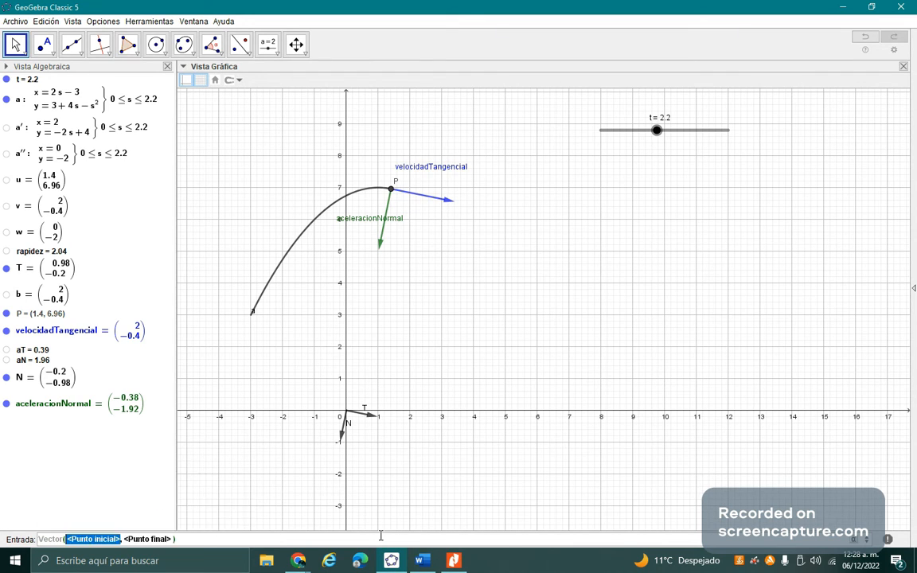
text(P)
key(Tab)
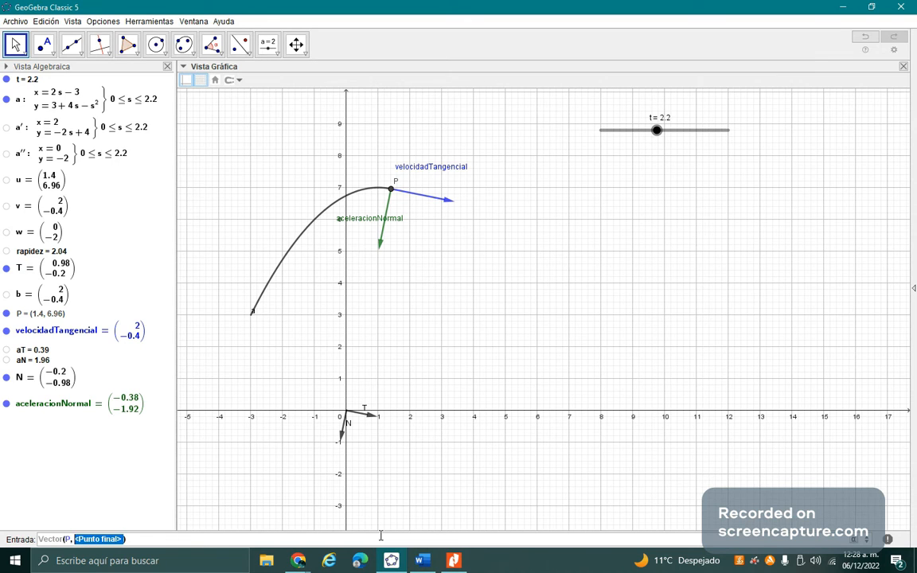
text(P+)
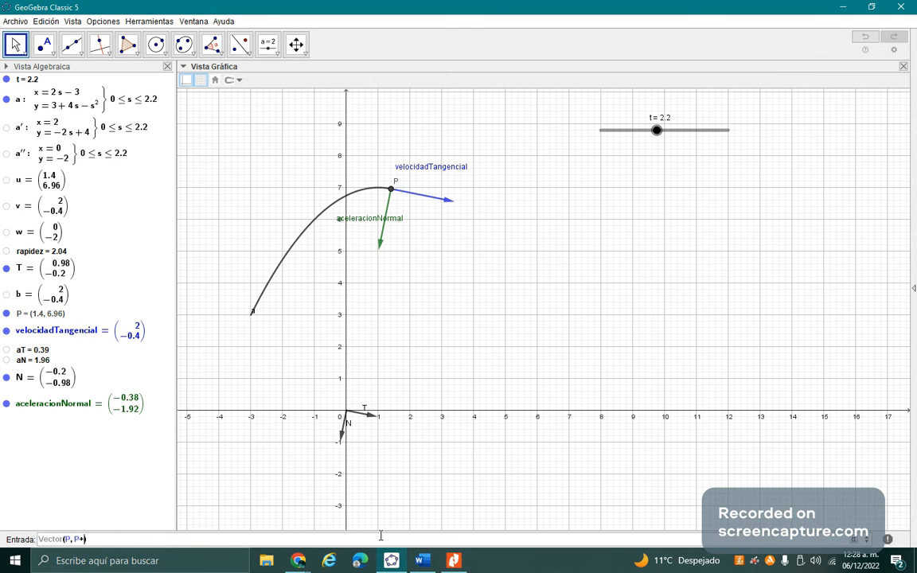
text(aT*T)
key(Return)
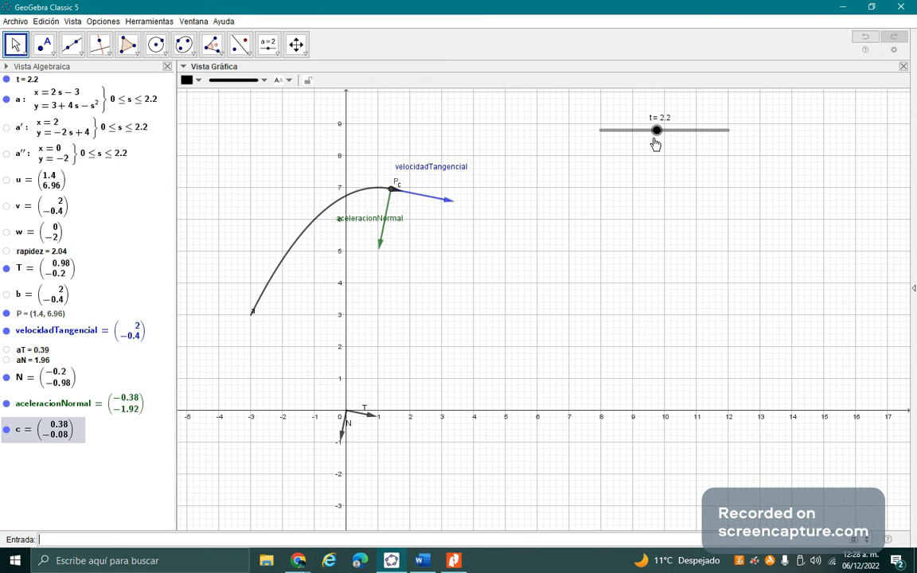
mouse_move(656, 131)
mouse_down()
mouse_move(681, 144)
mouse_move(661, 135)
mouse_up()
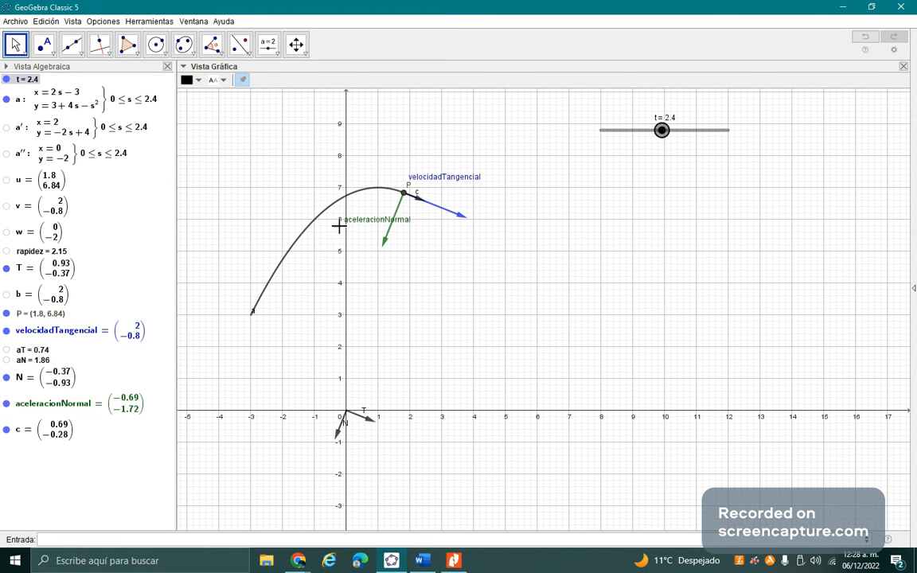
Step: Hide the velocidadTangencial vector and set the t slider to 3
click(6, 330)
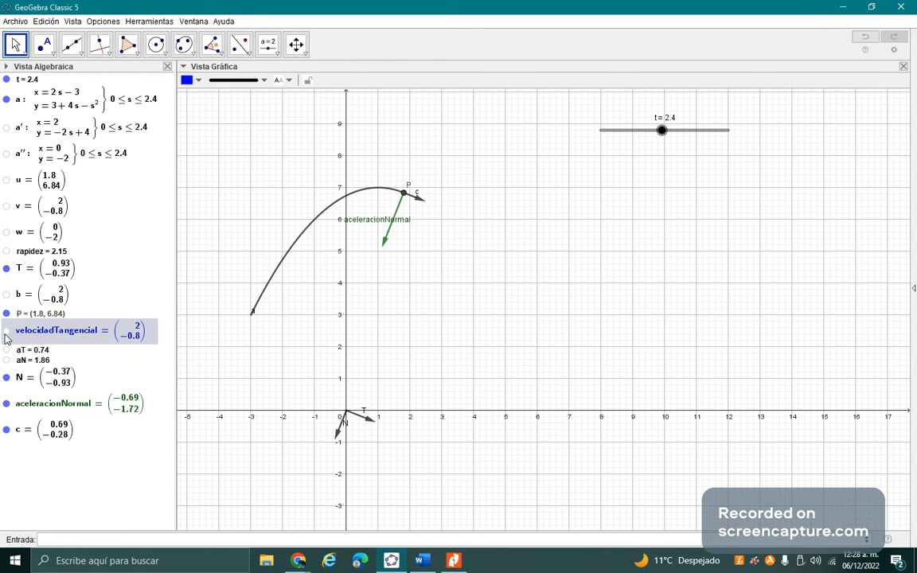
drag(660, 132, 681, 142)
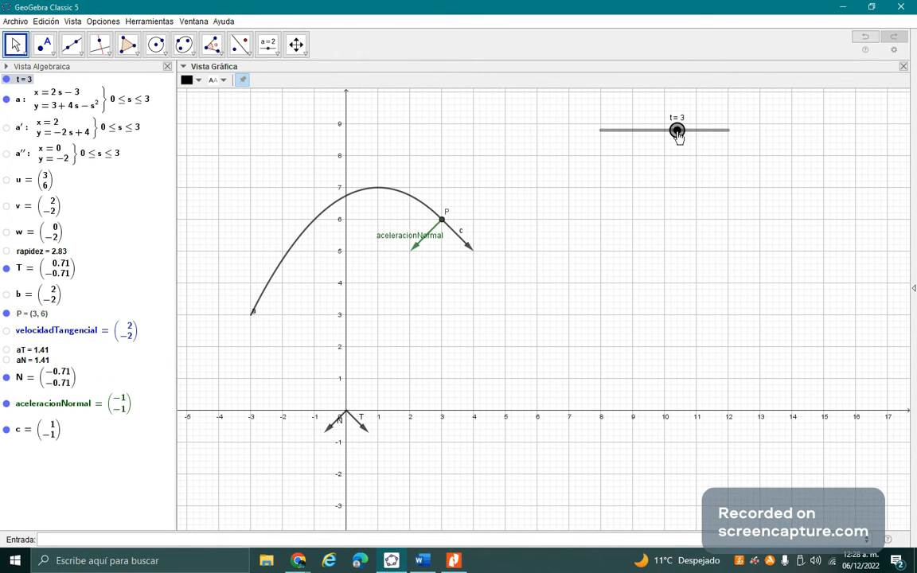
Step: Colour the tangential acceleration vector c at point P dark green
click(466, 243)
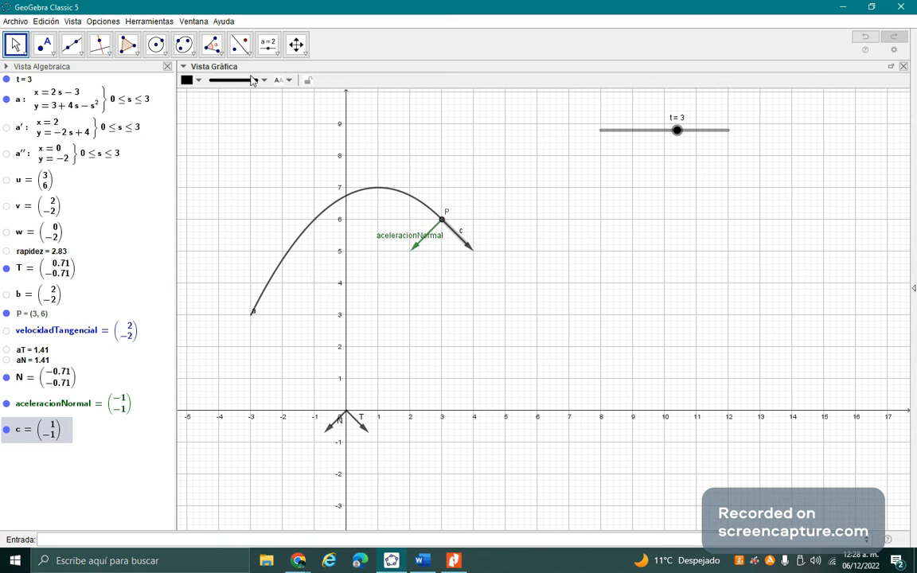
click(255, 82)
click(186, 79)
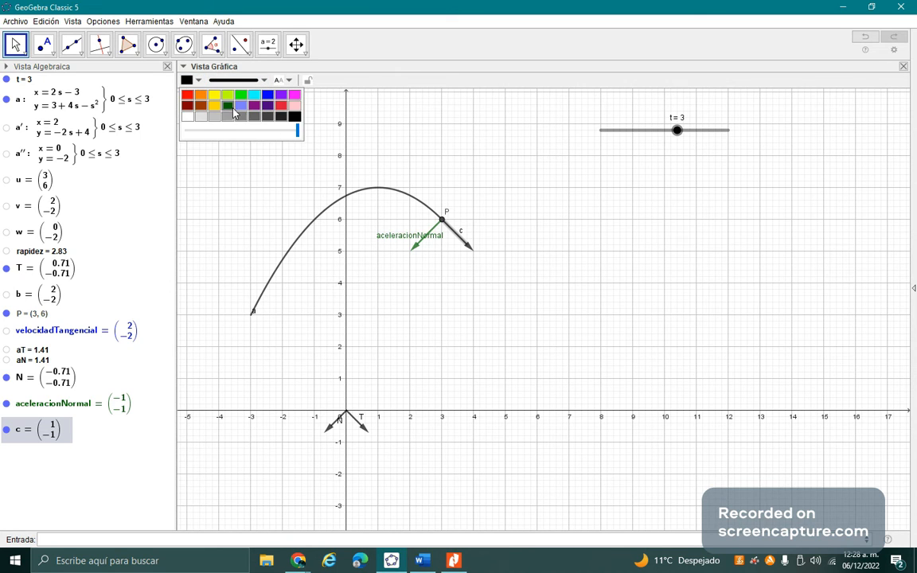
click(228, 108)
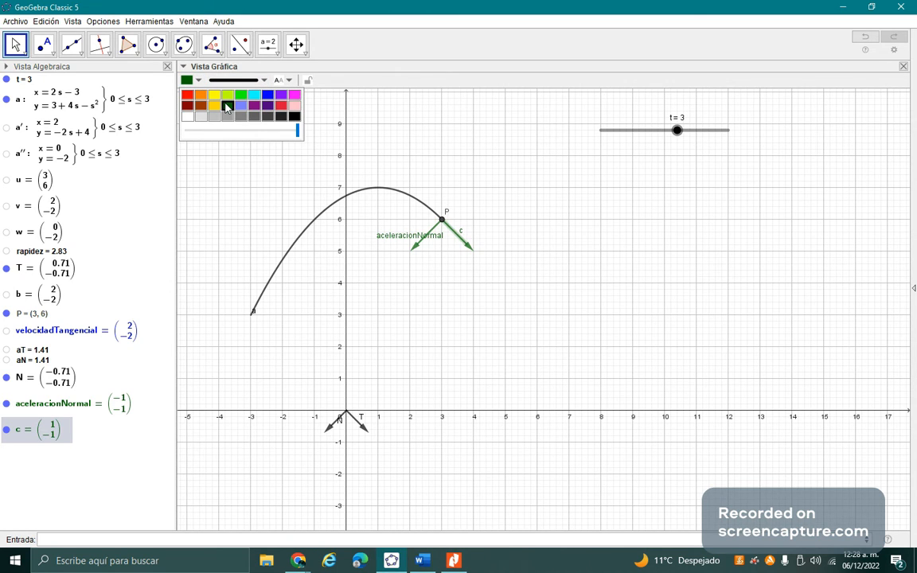
click(518, 243)
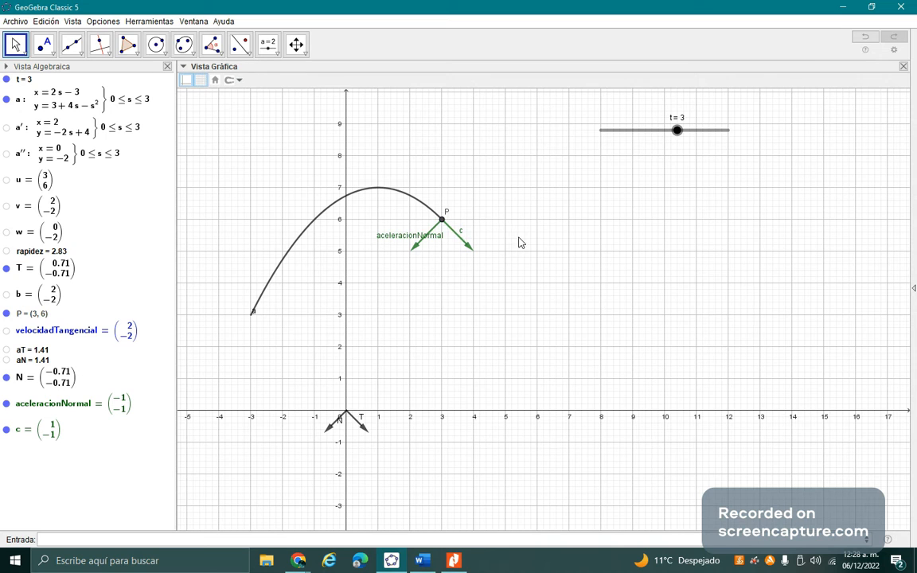
Step: Rename the green vector c as aceleraciionTangencial
right_click(42, 428)
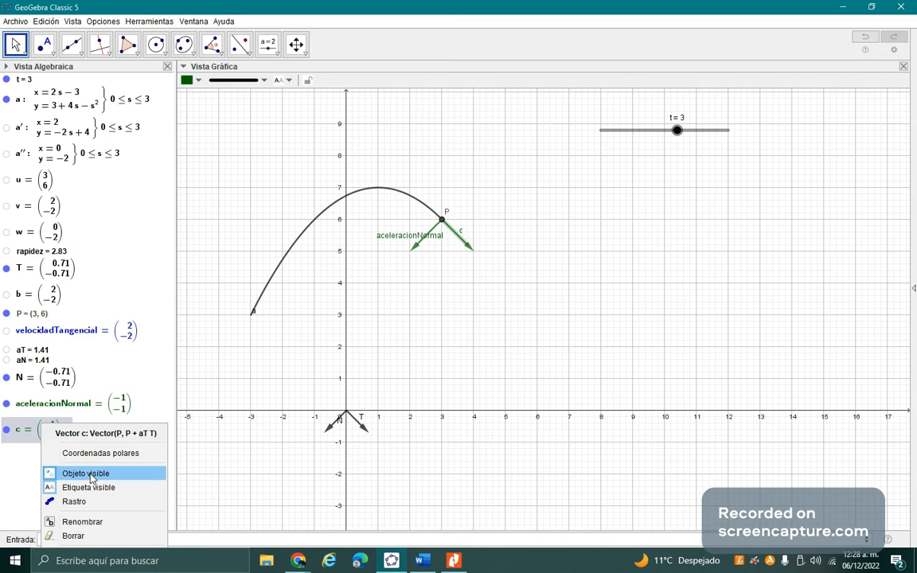
click(79, 521)
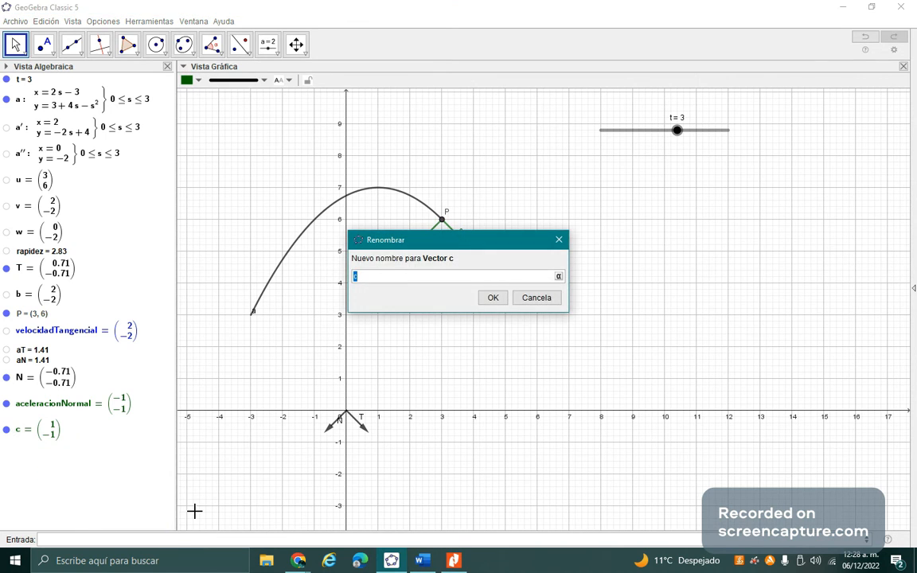
text(aceleraciionTangencial)
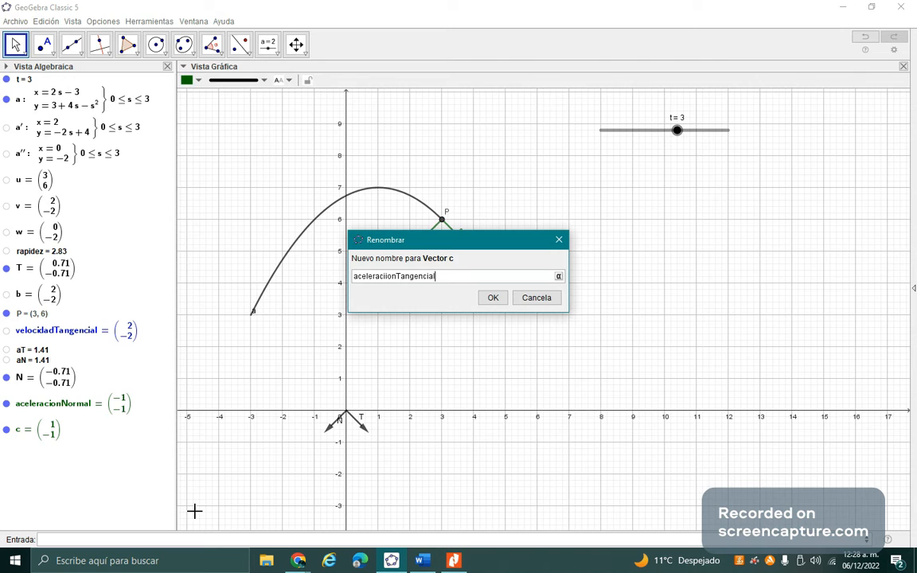
key(Return)
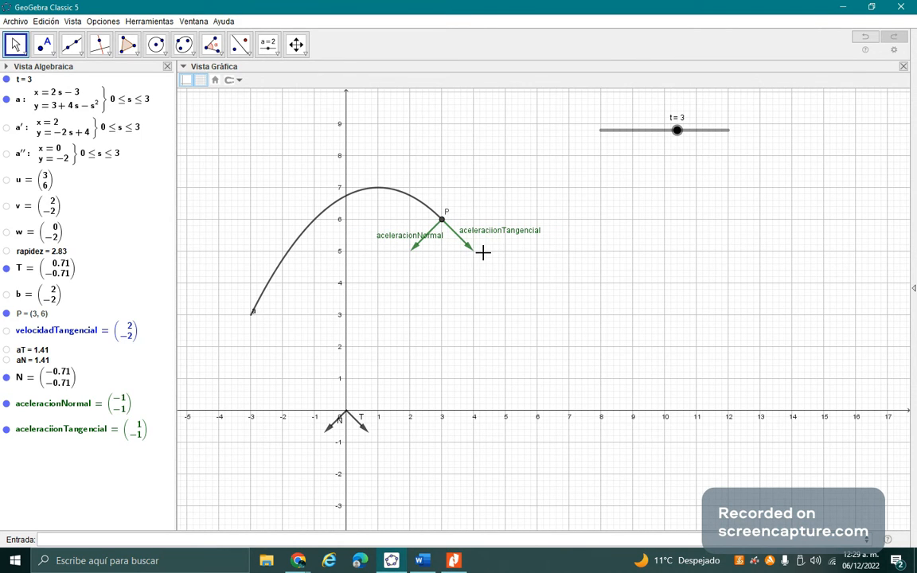
Step: Check the total acceleration formula in the Nitro Pro sheet and return to GeoGebra
key(alt+Tab)
key(alt+Tab)
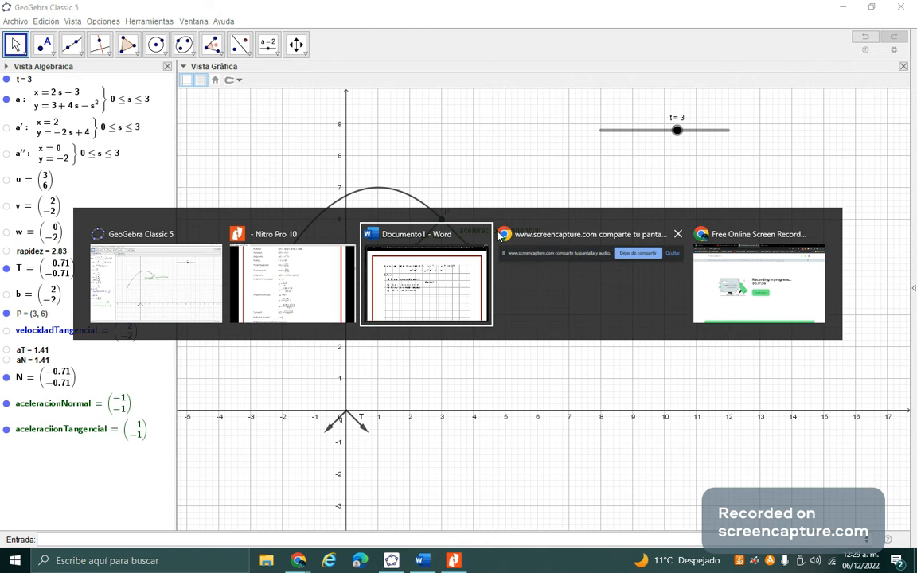
key(alt+shift+Tab)
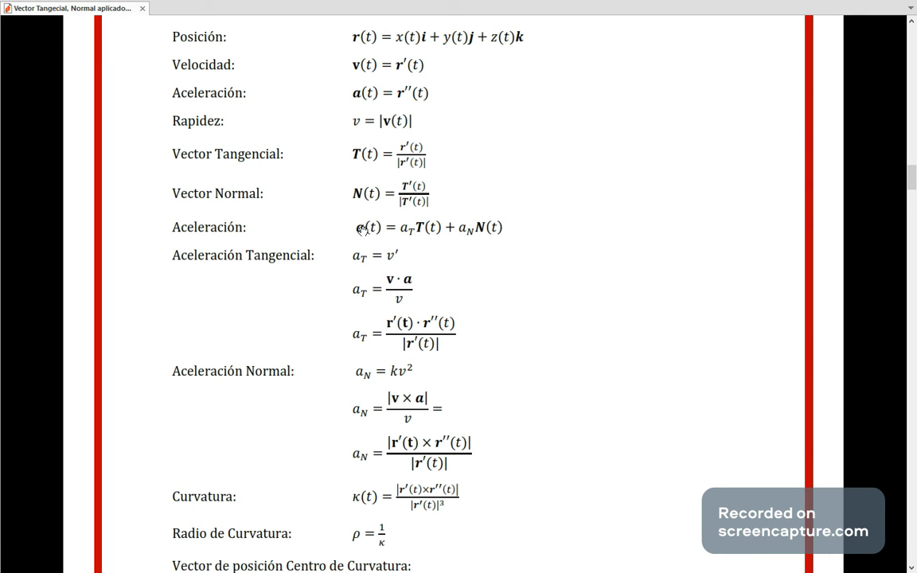
key(alt+Tab)
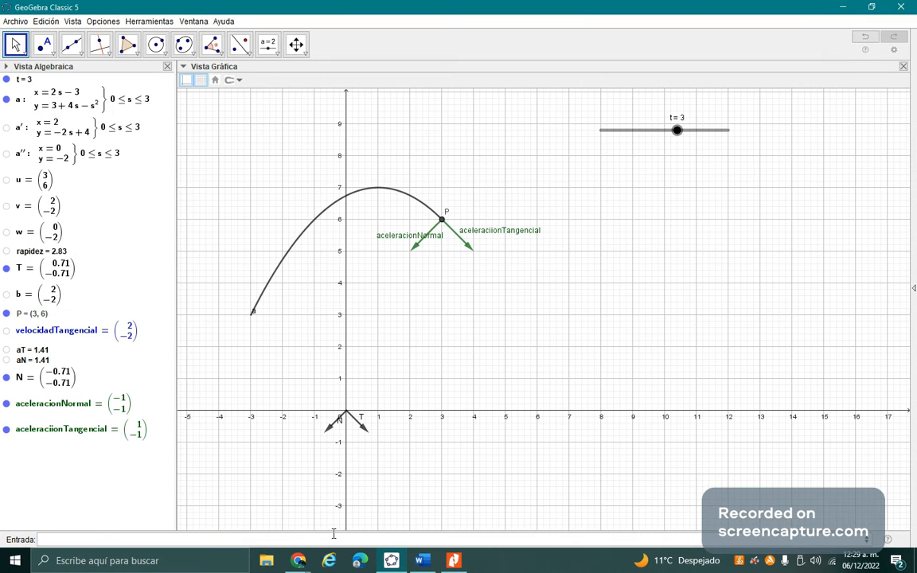
text(vec)
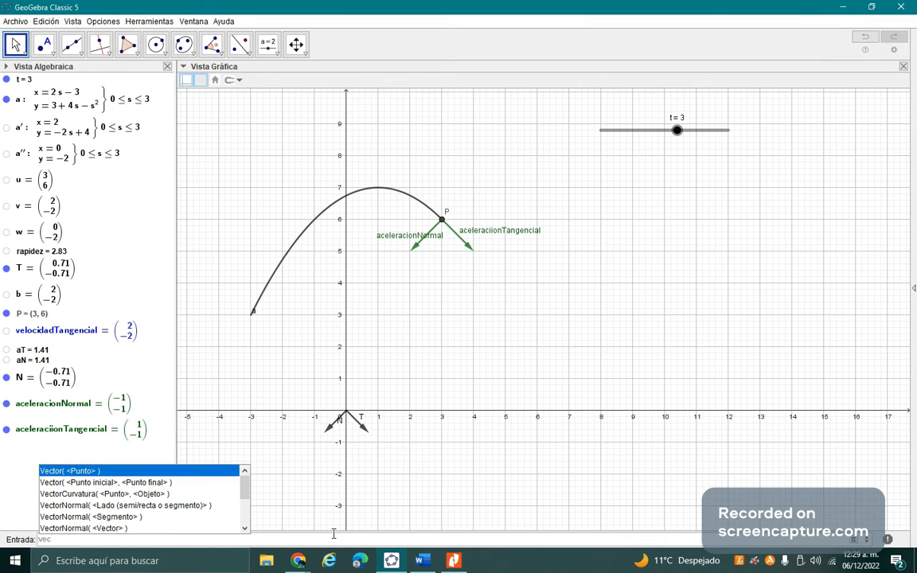
key(Down)
key(Return)
text(P)
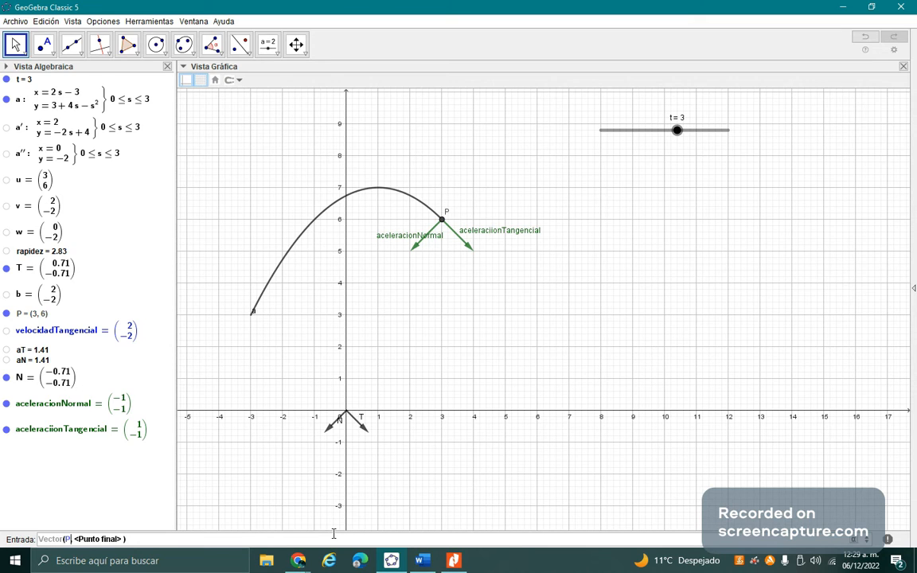
key(Tab)
text(P)
text(+)
text(ace)
text(larion)
text(Normal)
key(Left)
key(Left)
key(BackSpace)
key(Right)
key(Right)
key(Right)
key(BackSpace)
text(c)
key(Left)
text(r)
key(BackSpace)
key(BackSpace)
key(BackSpace)
key(BackSpace)
key(BackSpace)
key(BackSpace)
key(BackSpace)
key(BackSpace)
key(BackSpace)
key(BackSpace)
key(BackSpace)
key(BackSpace)
text(la)
key(BackSpace)
text(eracioNorma)
key(BackSpace)
key(BackSpace)
key(BackSpace)
key(BackSpace)
key(BackSpace)
key(BackSpace)
key(BackSpace)
key(BackSpace)
key(BackSpace)
key(BackSpace)
key(BackSpace)
text(eracion N)
key(BackSpace)
key(BackSpace)
text(Normal)
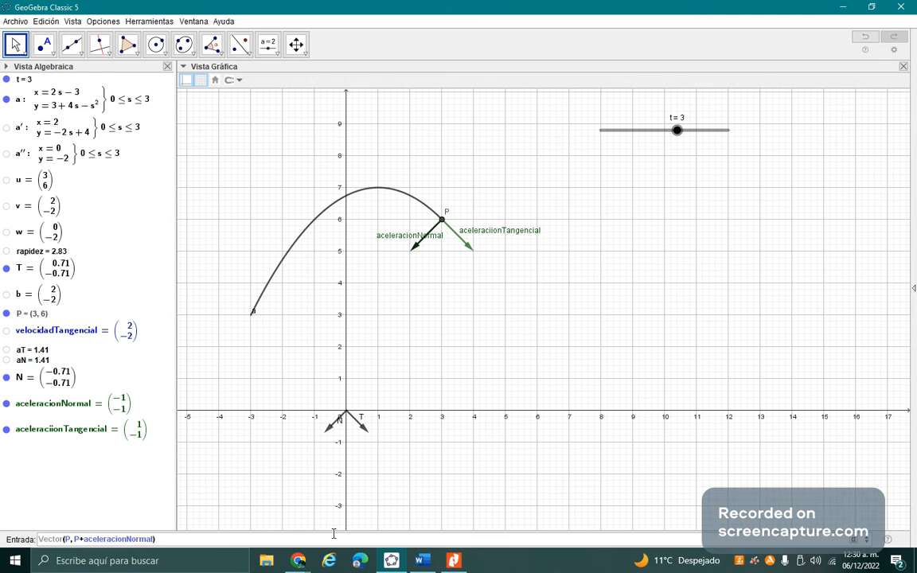
text(+aceleracion)
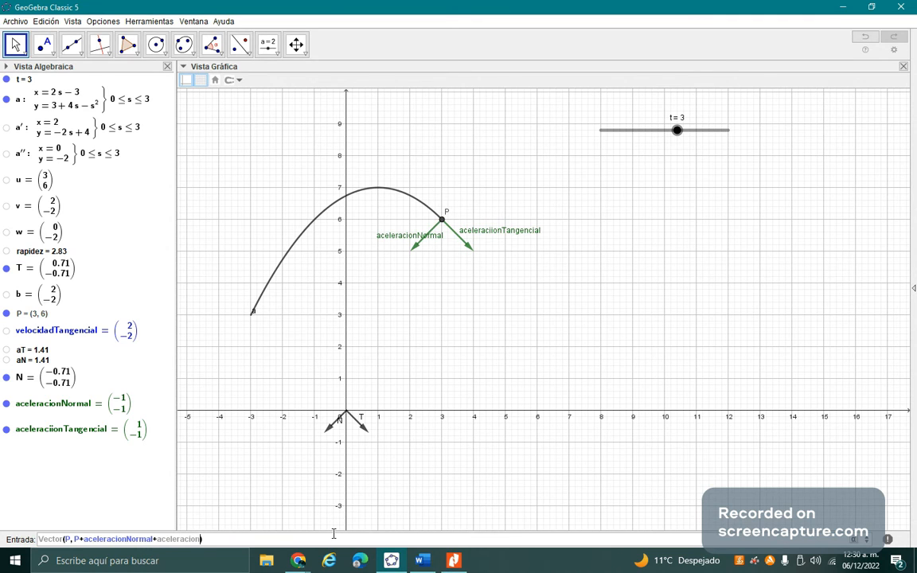
text(Tangencial)
key(BackSpace)
key(BackSpace)
key(BackSpace)
key(BackSpace)
key(BackSpace)
key(BackSpace)
key(BackSpace)
key(BackSpace)
key(BackSpace)
key(BackSpace)
key(BackSpace)
text(Tangencail)
key(BackSpace)
key(BackSpace)
key(BackSpace)
key(BackSpace)
key(BackSpace)
key(BackSpace)
key(BackSpace)
key(BackSpace)
key(BackSpace)
key(BackSpace)
key(BackSpace)
key(BackSpace)
key(BackSpace)
key(BackSpace)
key(BackSpace)
key(BackSpace)
key(BackSpace)
key(BackSpace)
key(BackSpace)
key(BackSpace)
key(BackSpace)
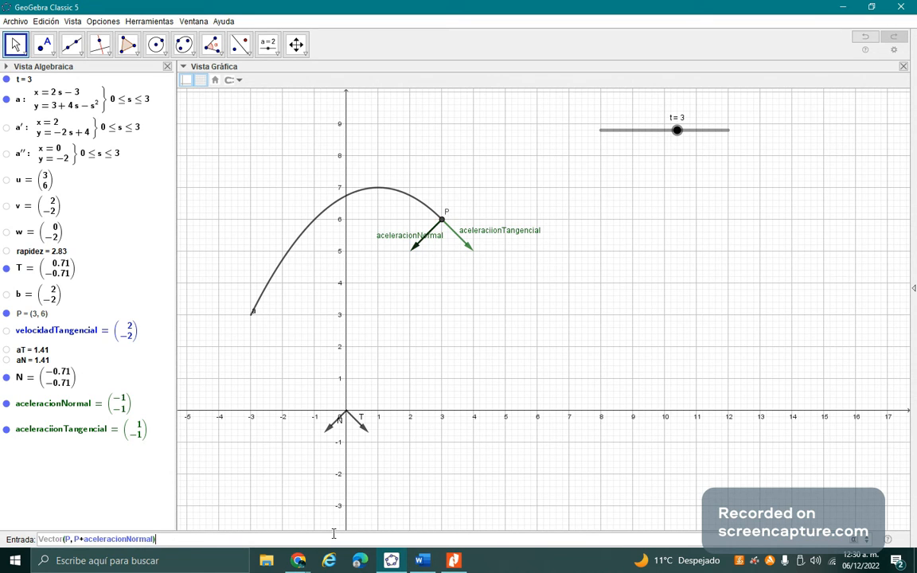
key(ctrl+a)
key(BackSpace)
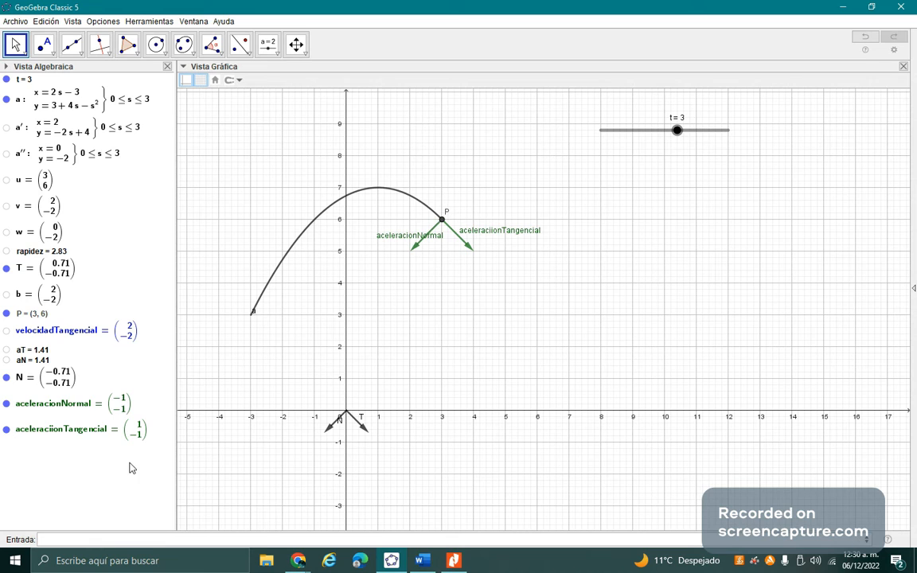
Step: Correct the spelling of the tangential acceleration vector's name to aceleracionTangencial
right_click(119, 427)
click(180, 528)
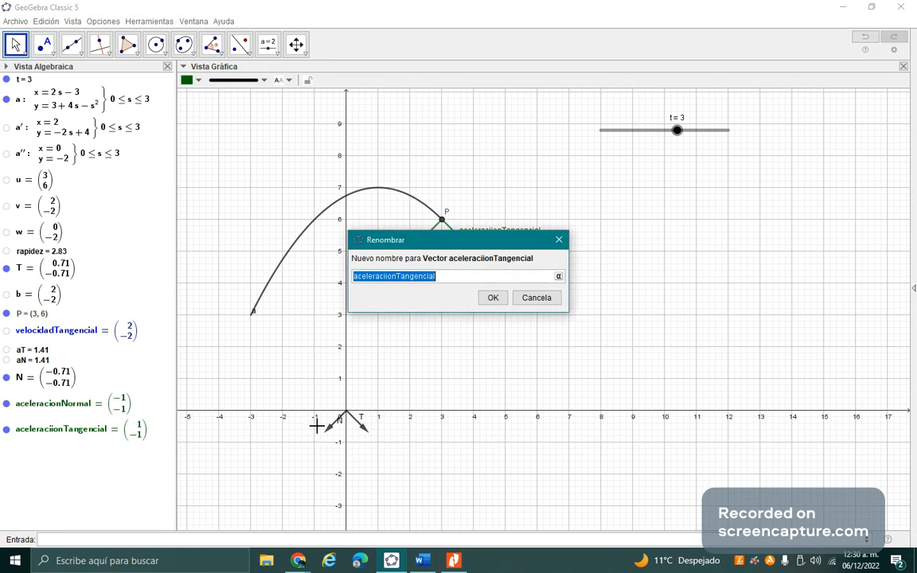
click(386, 276)
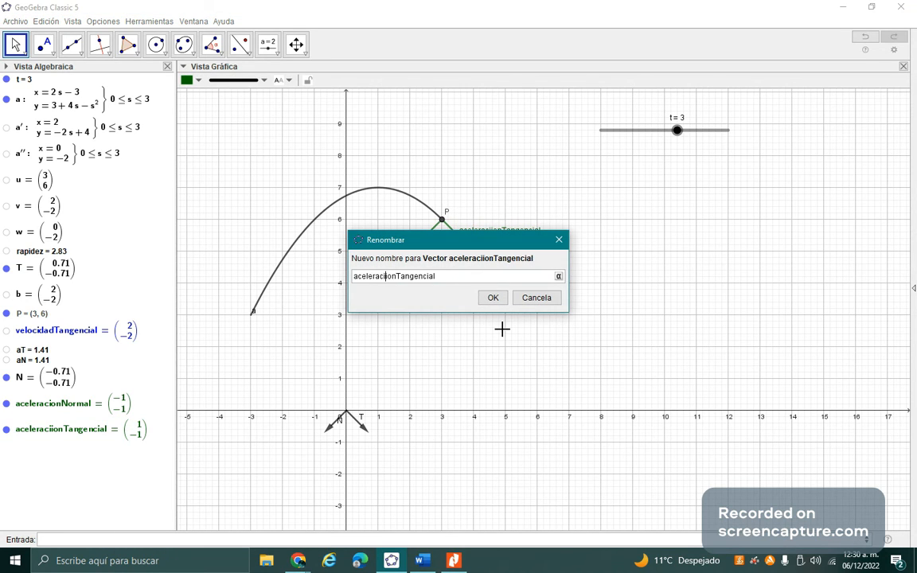
key(BackSpace)
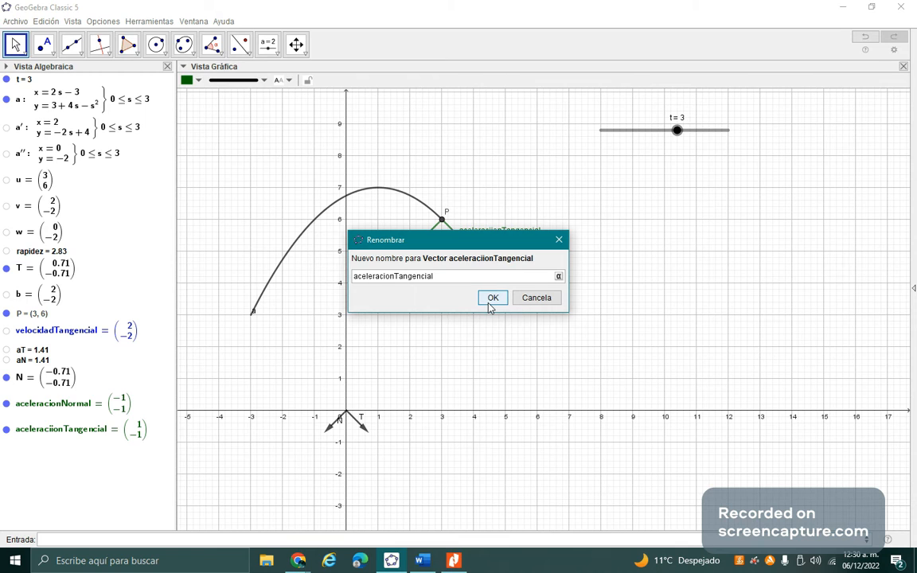
click(492, 298)
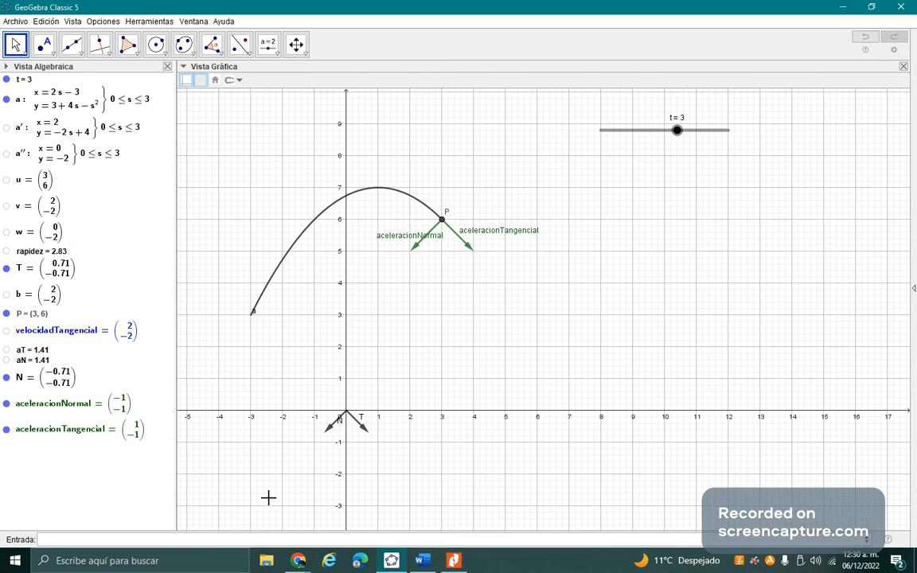
Step: Create the total acceleration vector from P to P+aceleracionNormal+aceleracionTangencial
click(258, 540)
text(vec)
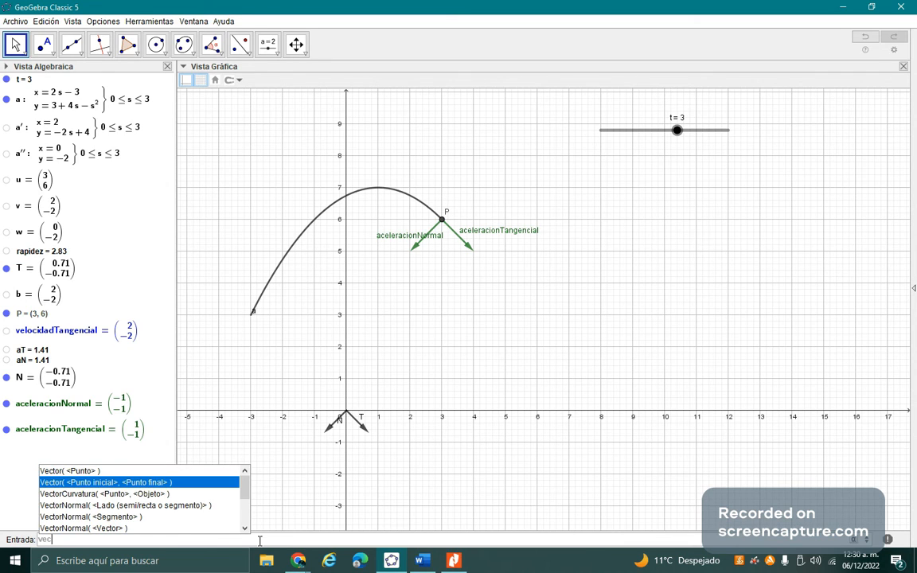
key(Return)
text(P)
key(Tab)
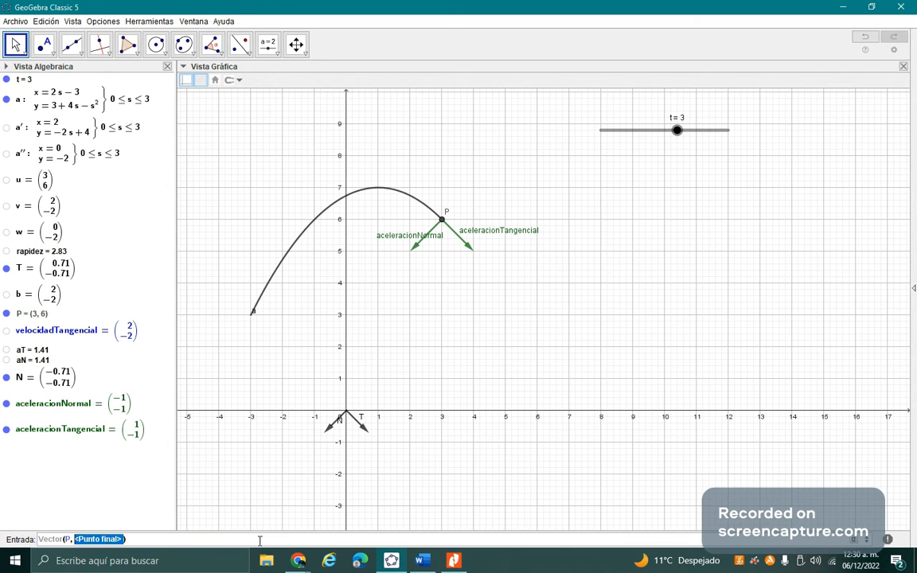
text(P+a)
text(celerac)
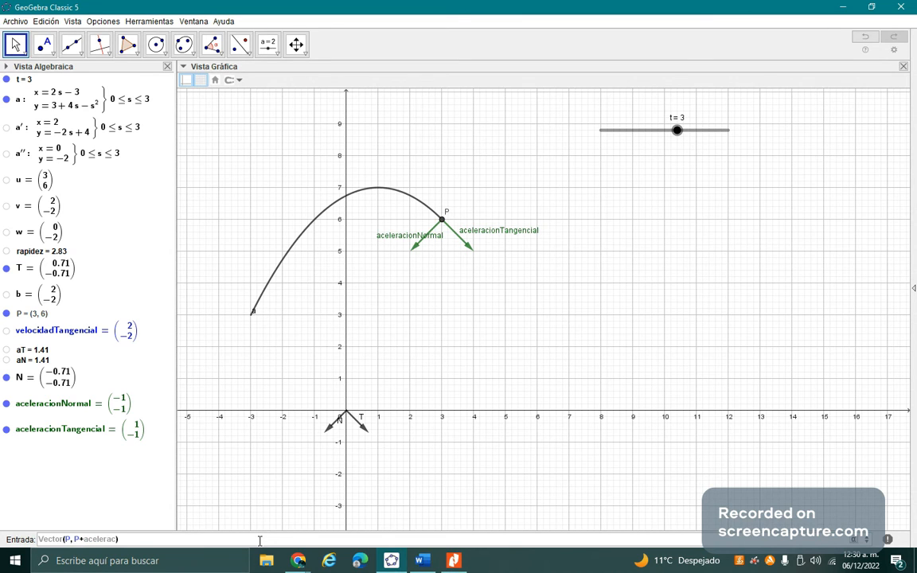
text(ionNormal+aceleraci)
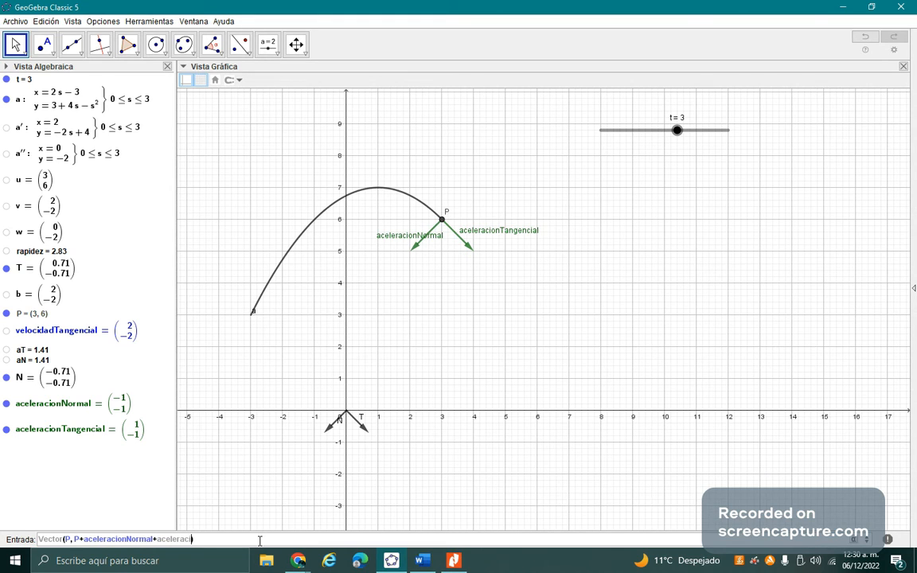
text(onTangencial)
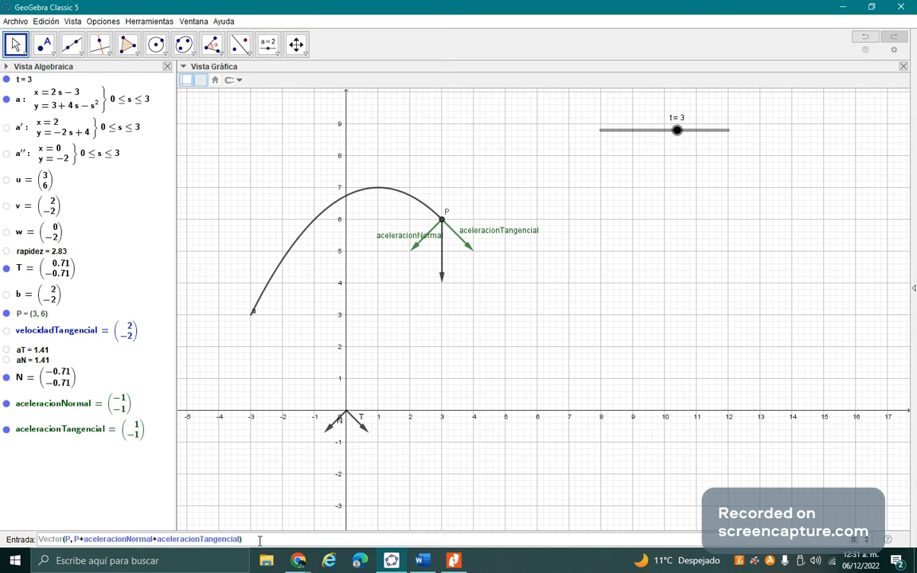
key(Return)
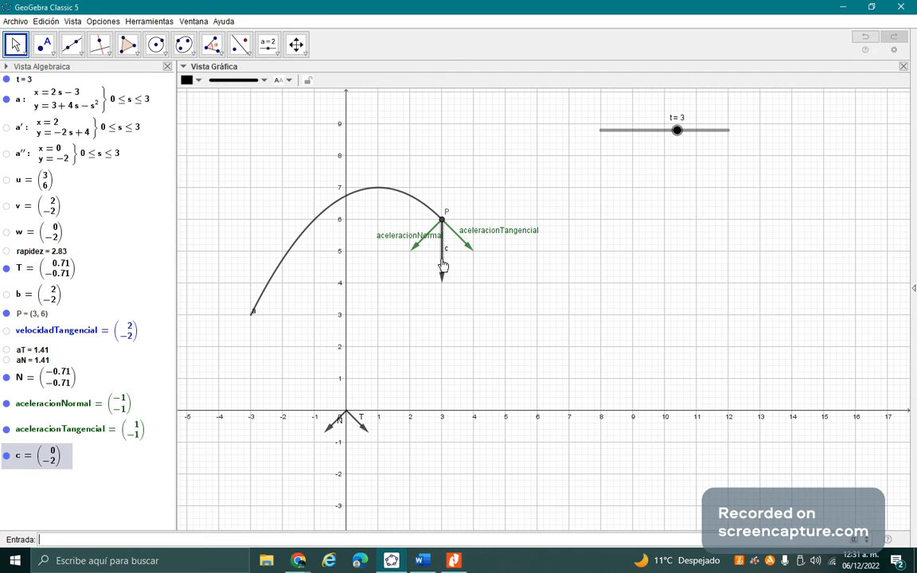
Step: Shift the aceleracionNormal label slightly upward and select the total acceleration vector c at P
mouse_move(676, 132)
mouse_down()
mouse_move(648, 136)
mouse_move(678, 140)
mouse_up()
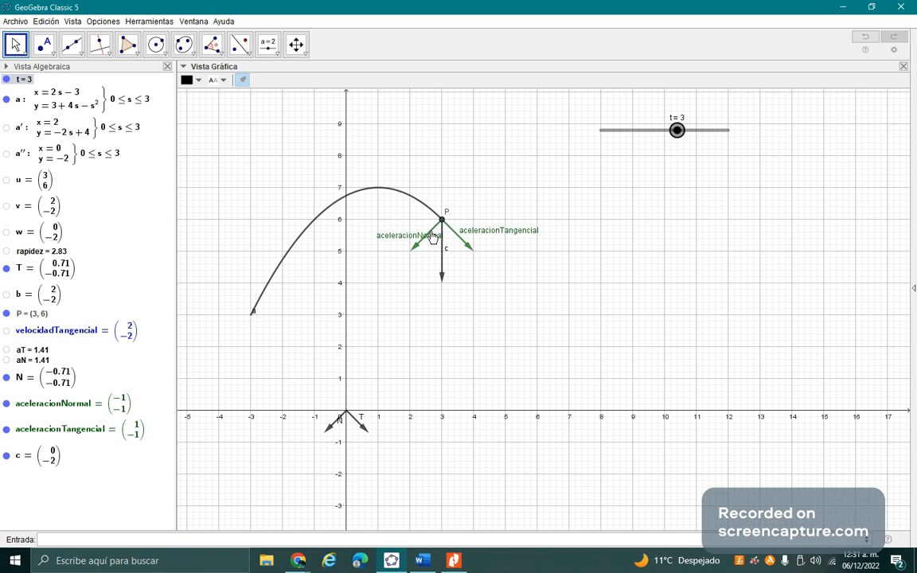
drag(436, 238, 401, 237)
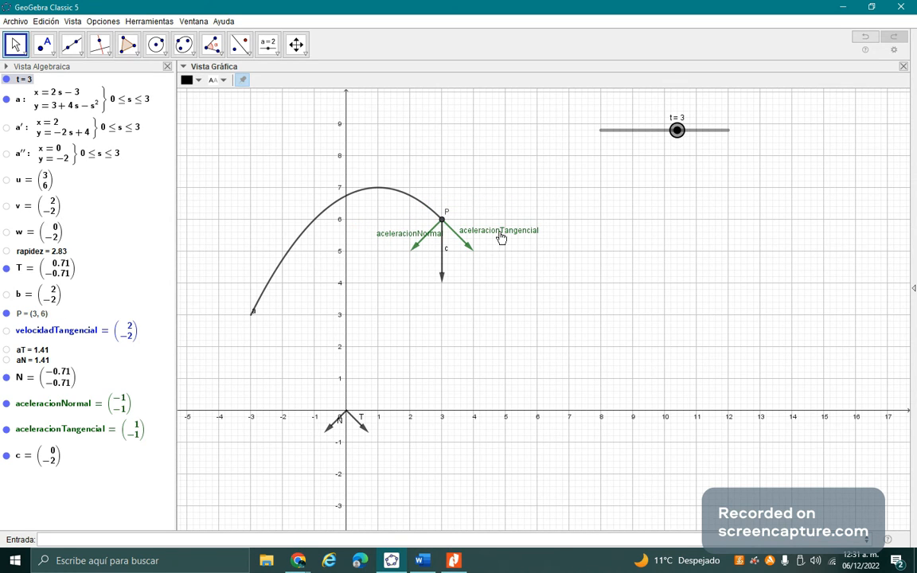
click(442, 253)
Step: Review the exercise items in Word and the acceleration formula with its tangential and normal terms in the Nitro Pro sheet
key(alt+Tab)
key(Tab)
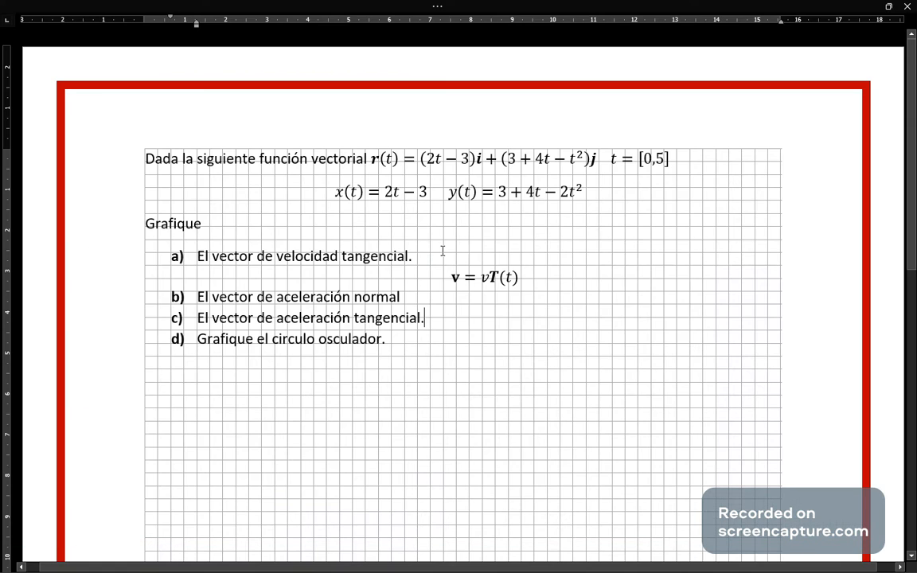
key(alt+Tab)
key(Tab)
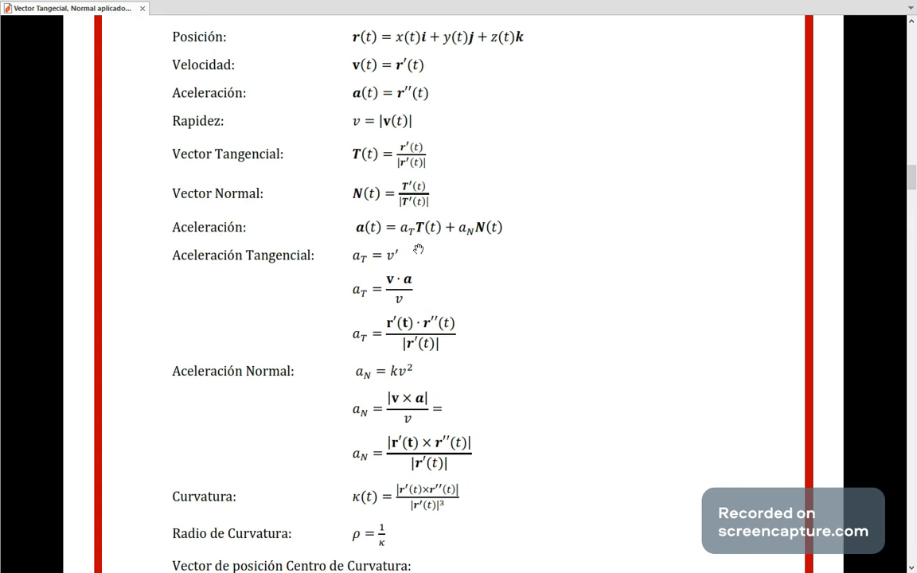
Step: Switch back to GeoGebra and show the second-derivative vector w at the origin
key(alt+Tab)
click(362, 230)
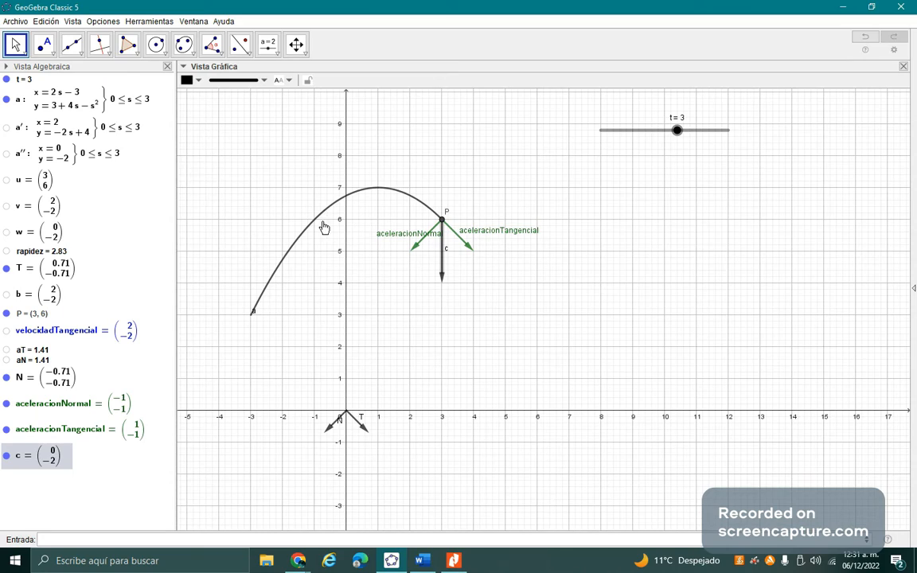
click(7, 233)
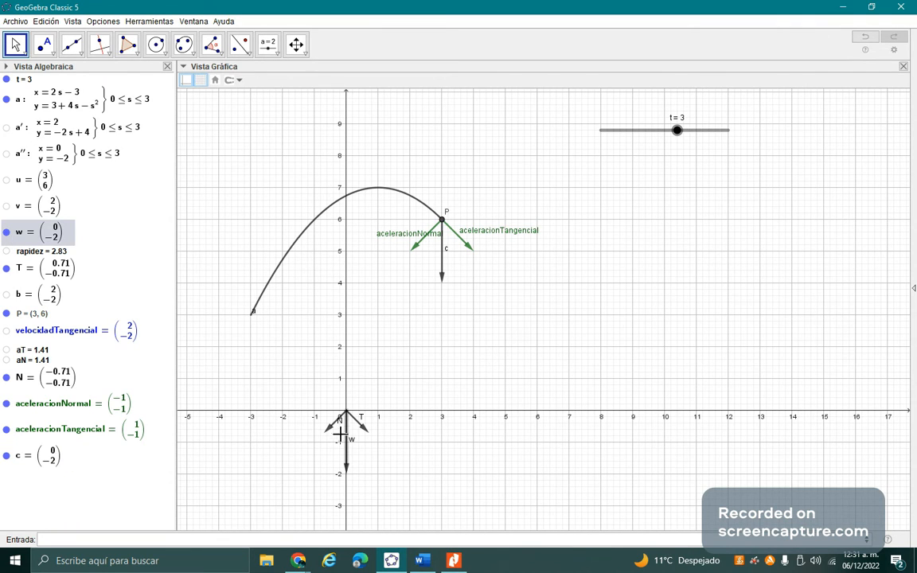
Step: Select total acceleration vector c and set the time slider t to 2 to compare it with the second-derivative vector w
click(443, 262)
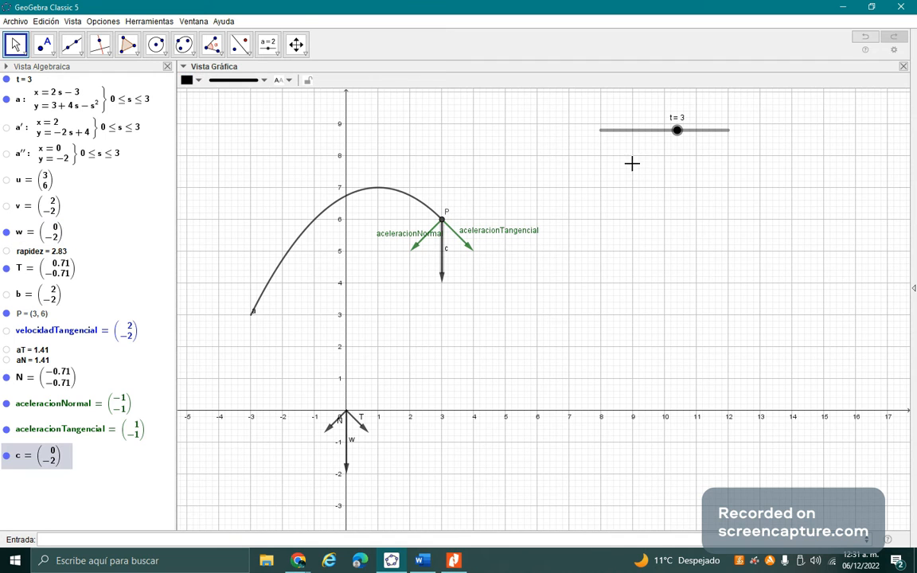
drag(681, 131, 654, 177)
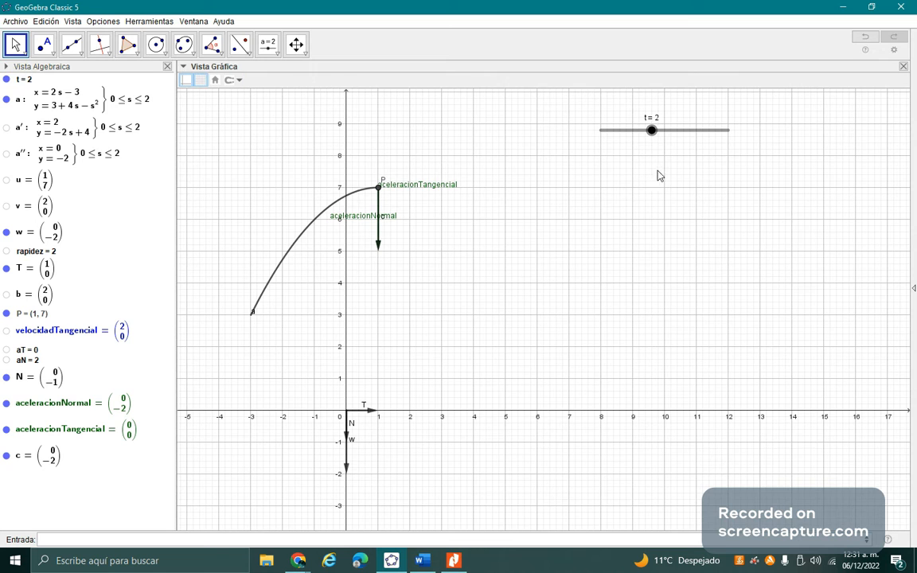
mouse_move(651, 137)
mouse_down()
mouse_move(670, 147)
mouse_move(652, 148)
mouse_up()
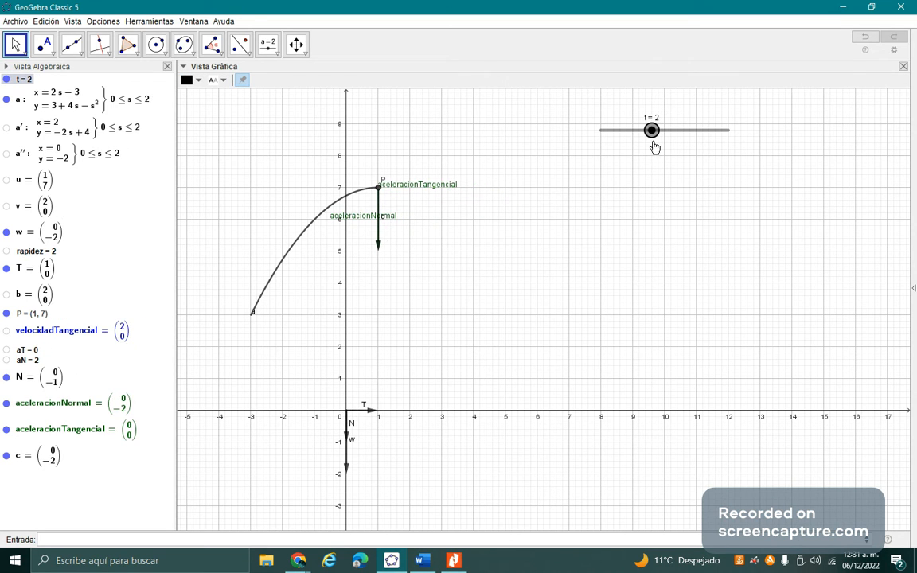
Step: Hide vector c, aceleracionNormal and aceleracionTangencial, and set the time slider t to 2.4
click(6, 456)
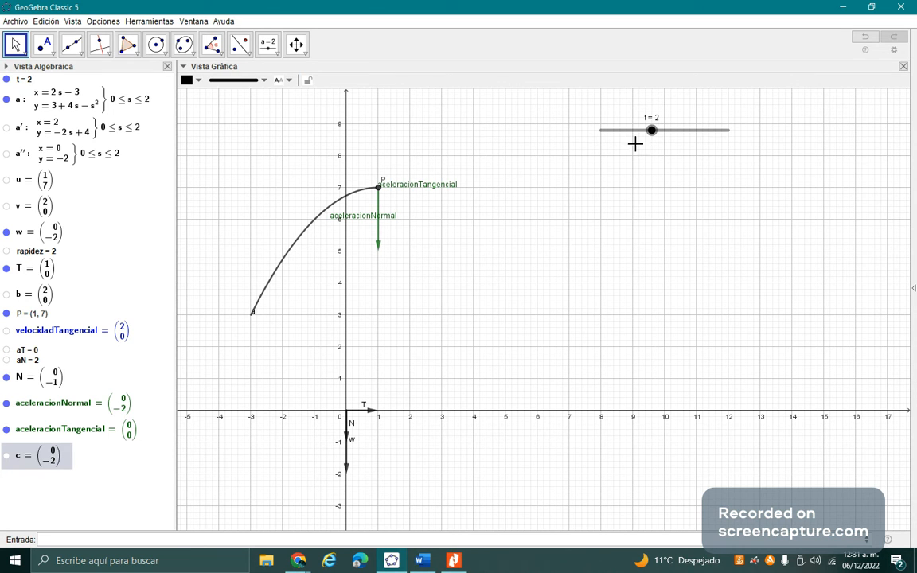
mouse_move(652, 130)
mouse_down()
mouse_move(622, 131)
mouse_move(669, 131)
mouse_move(661, 131)
mouse_up()
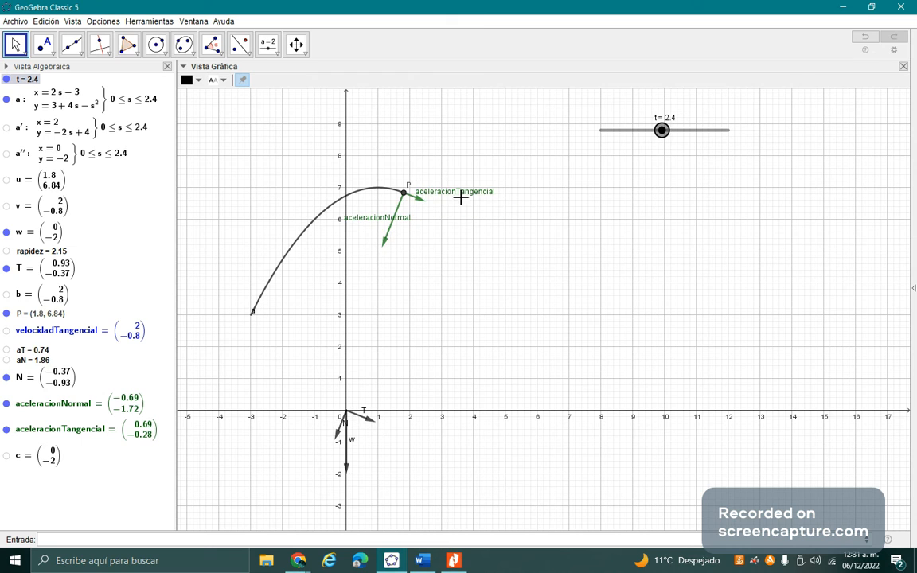
click(7, 404)
click(7, 431)
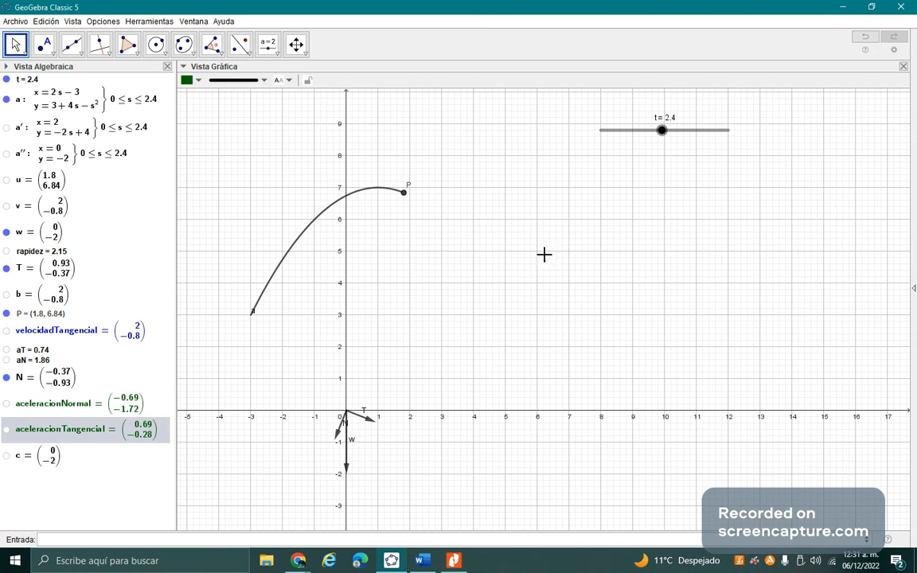
click(505, 274)
Step: Review the osculating circle item in Word and the curvature, radius and centre of curvature formulas in Nitro Pro
key(alt+Tab)
key(alt+Tab)
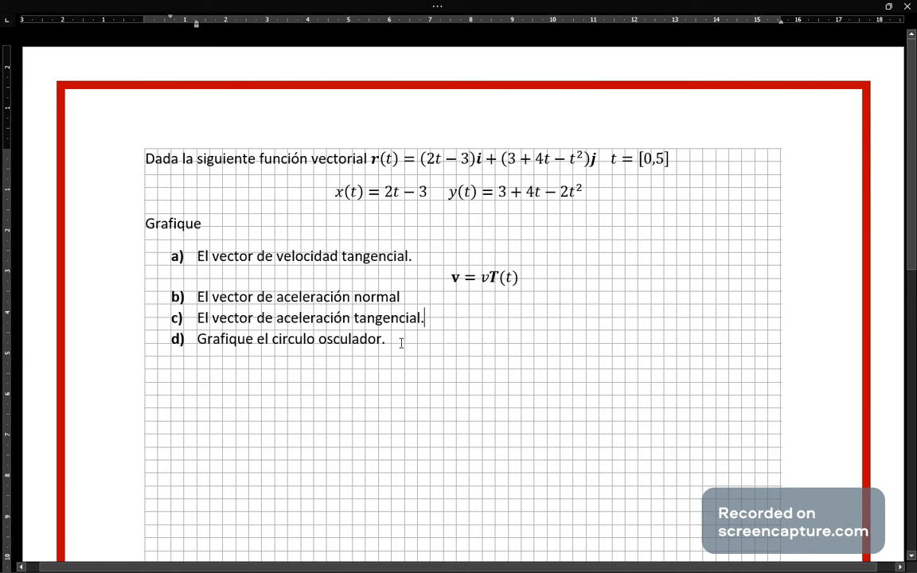
key(alt+Tab)
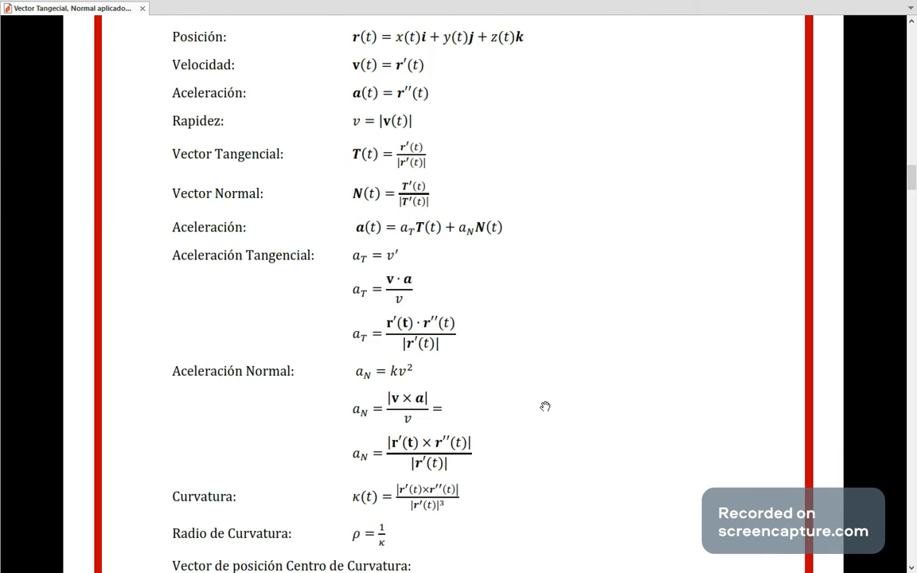
scroll(557, 297, down, 2)
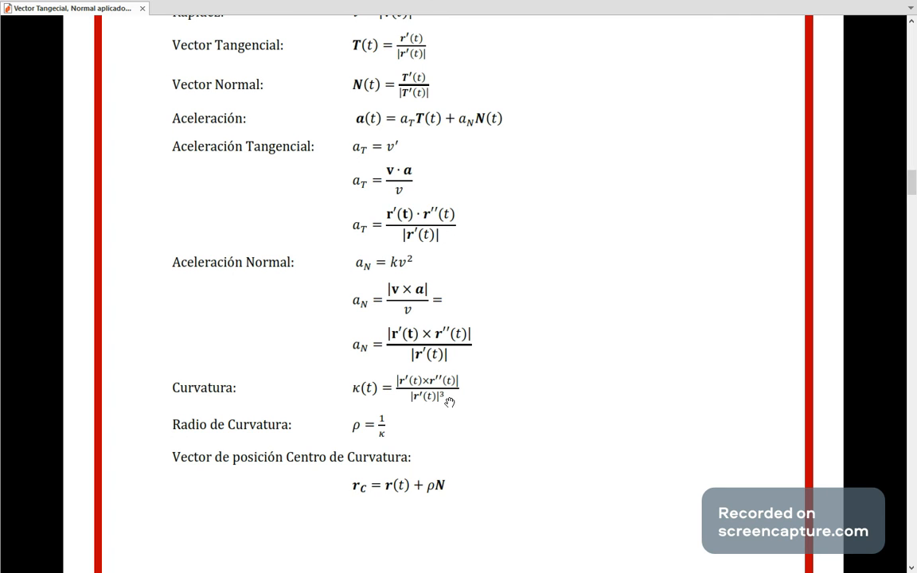
Step: Switch back to GeoGebra and try to define the curvature as k=abs(ProductoVectorial(v, a))/rapidez^3
key(alt+Tab)
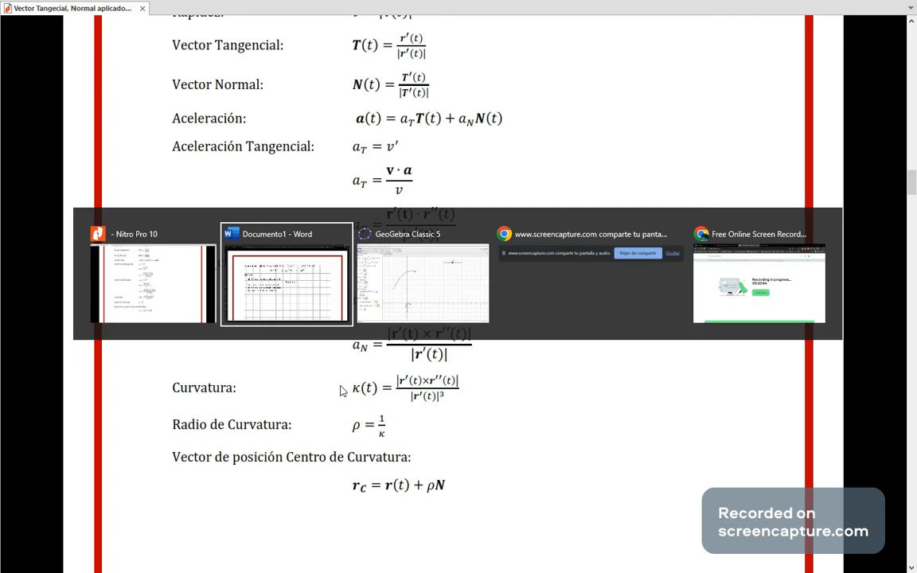
key(alt+Tab)
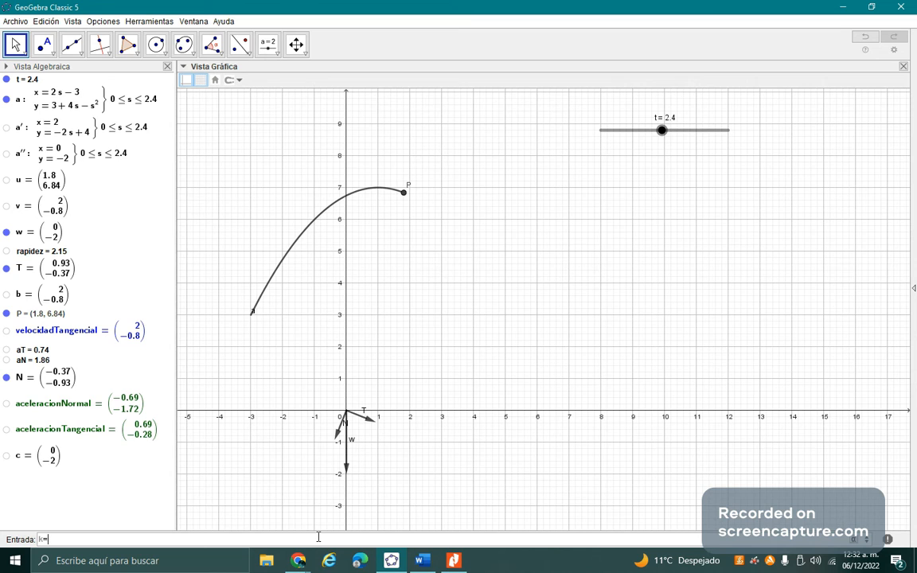
text(bs)
key(Return)
text(pro)
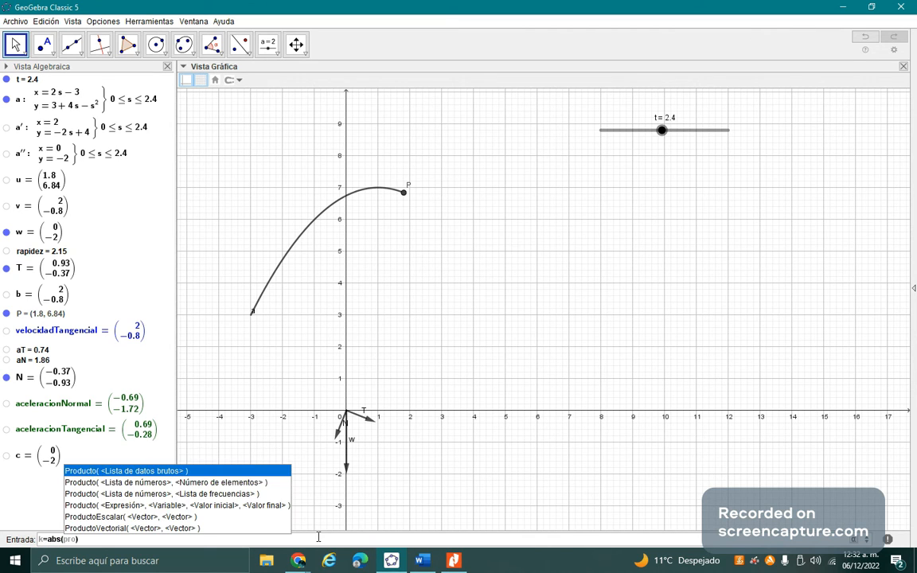
key(Down)
key(Down)
key(Down)
key(Down)
key(Down)
key(Return)
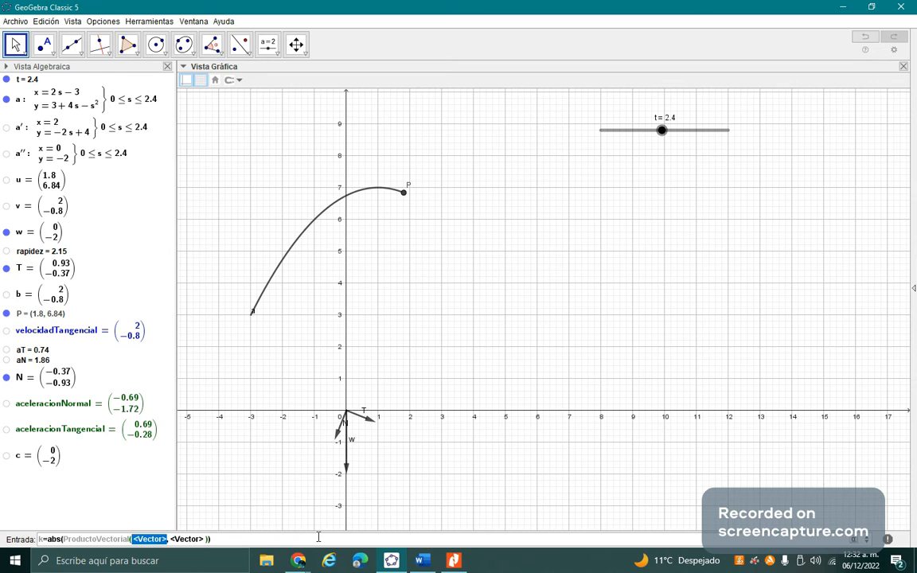
text(v)
key(Tab)
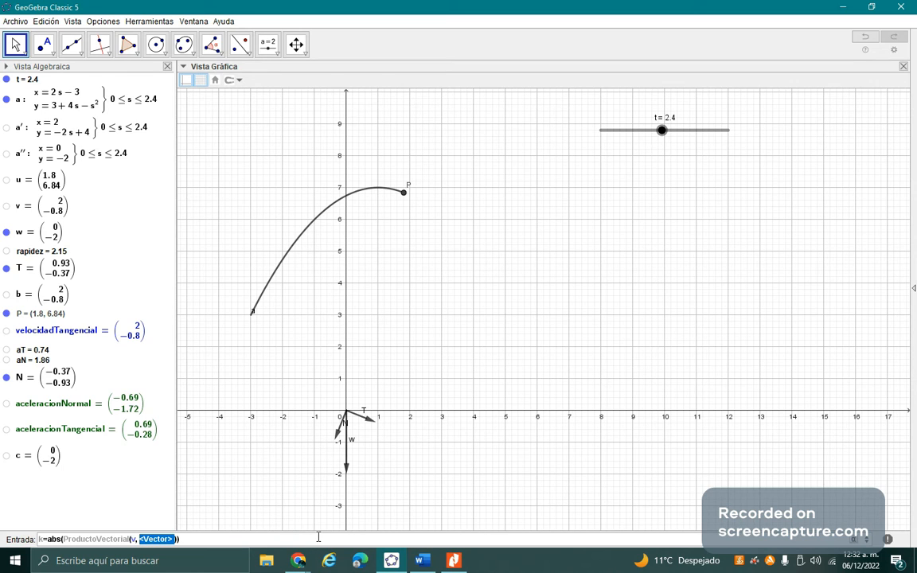
text(a))/rapidez^3)
key(Return)
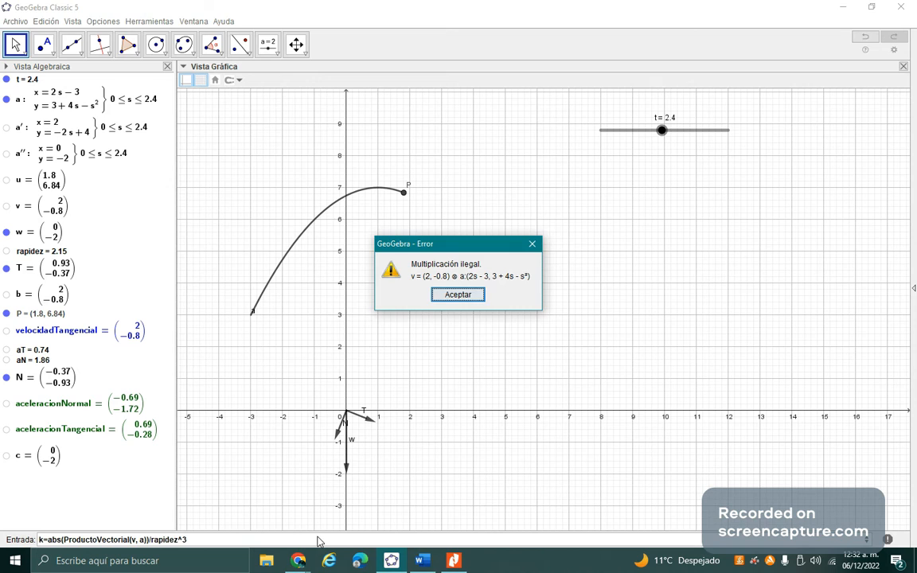
key(Return)
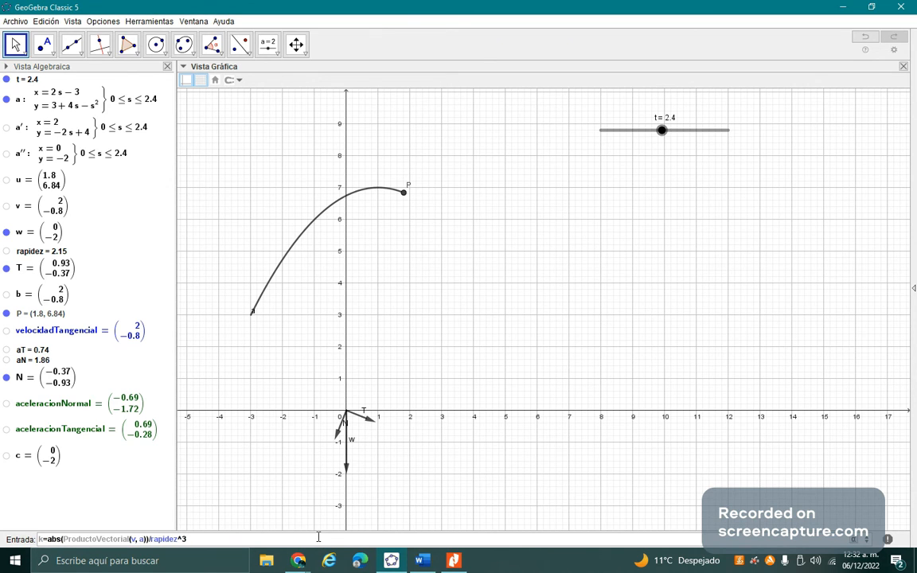
Step: Replace a with w in the cross product and create the curvature k=abs(ProductoVectorial(v, w))/rapidez^3
key(BackSpace)
text(w)
key(Return)
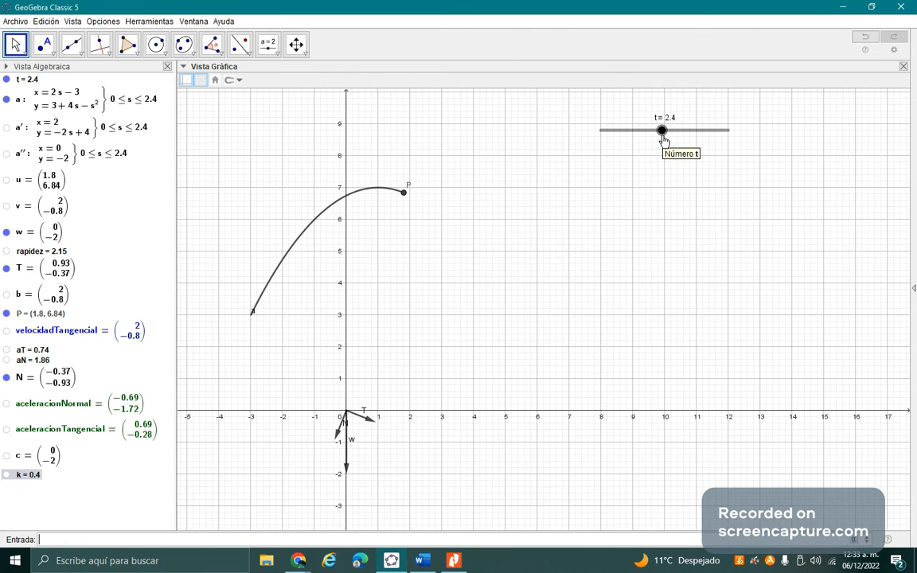
Step: Check the radius of curvature formula in Nitro Pro and define radio=1/k in GeoGebra
key(alt+Tab)
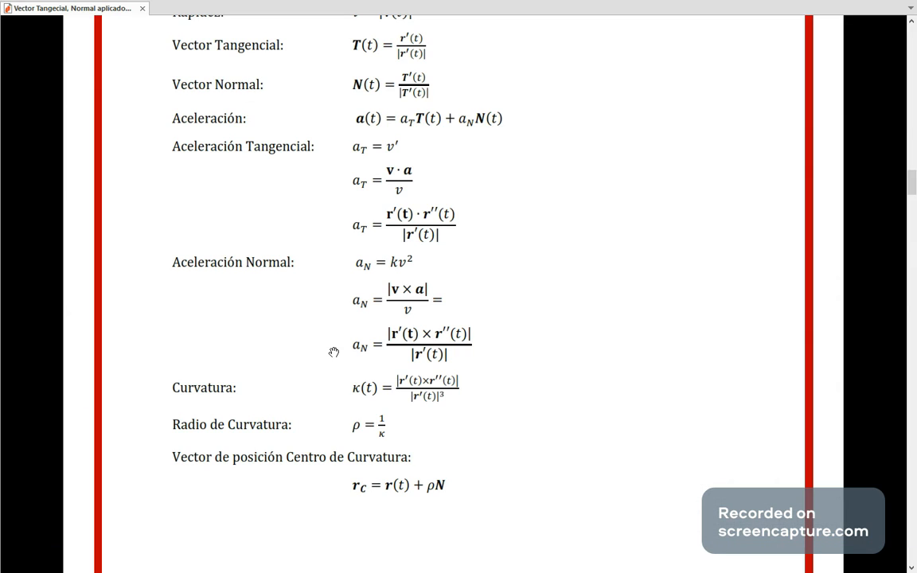
scroll(477, 381, down, 1)
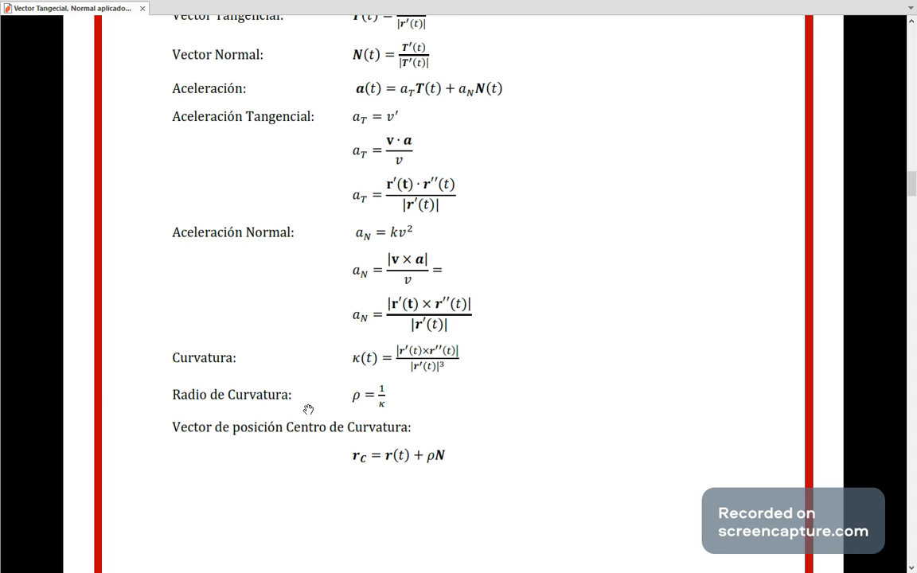
key(alt+Tab)
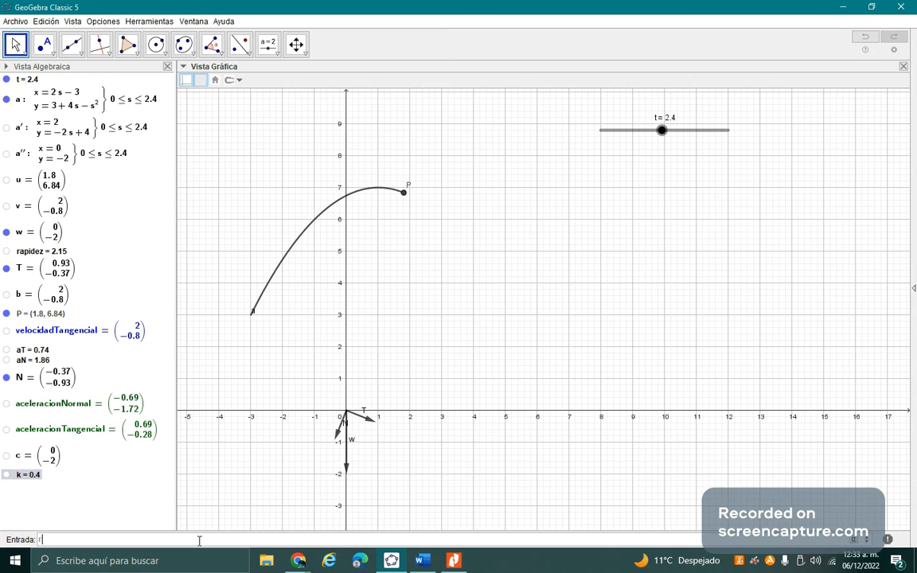
click(199, 541)
text(radio=1/k)
key(Return)
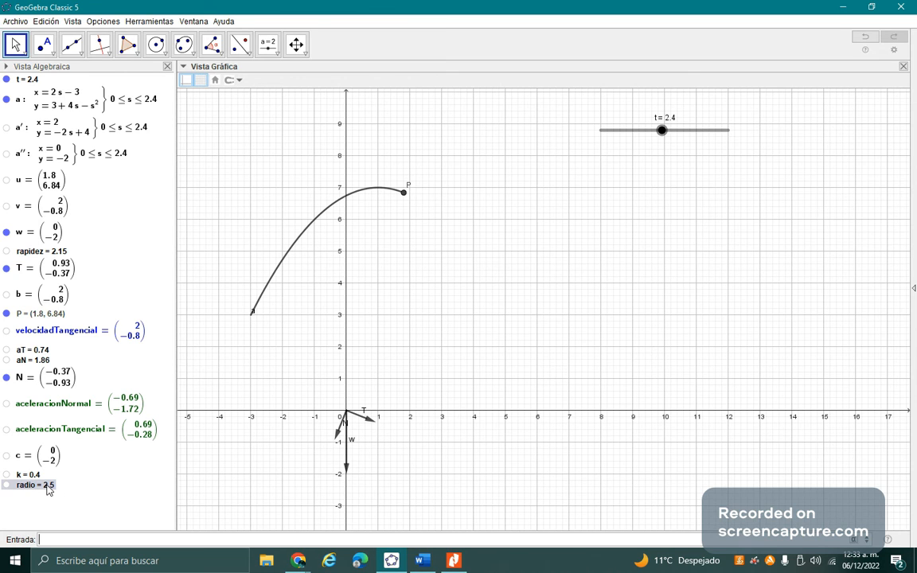
Step: Review the centre of curvature position vector formula and the position vector definition in Nitro Pro
key(alt+Tab)
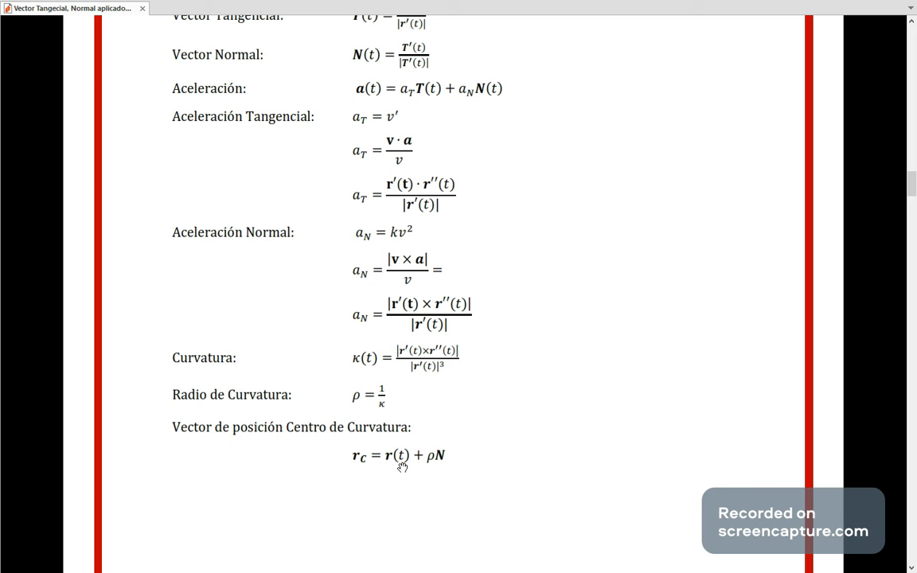
scroll(483, 249, up, 5)
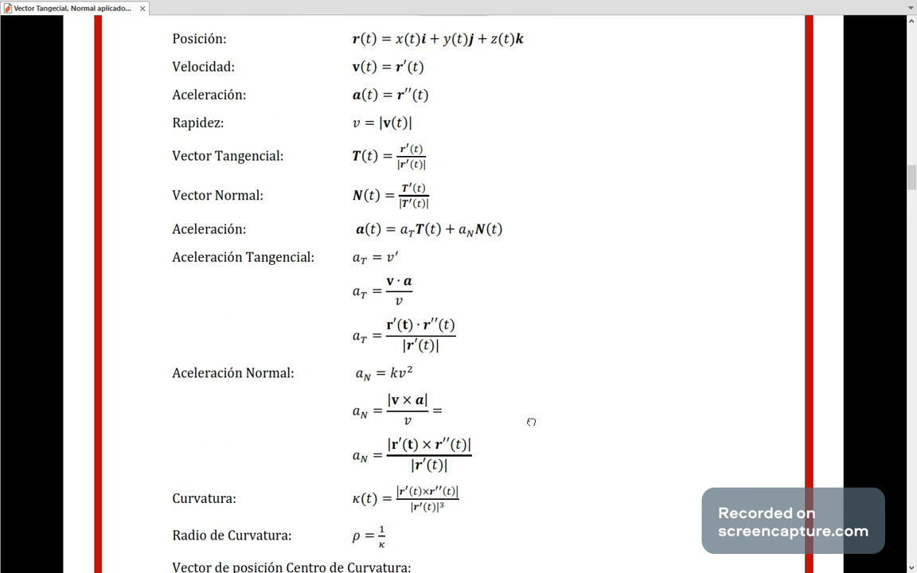
scroll(616, 313, down, 5)
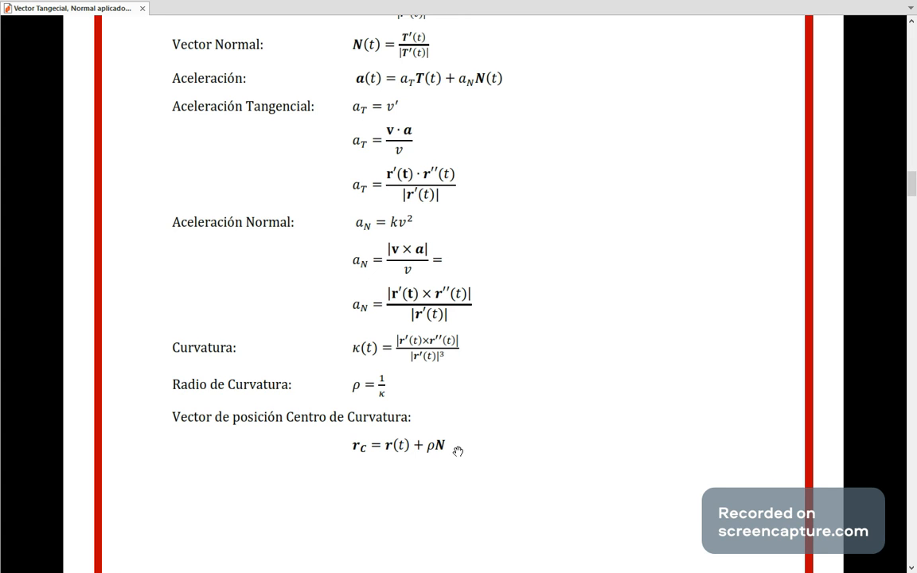
Step: Switch back to GeoGebra and create the centre of curvature position vector as u+radio*N
key(alt+Tab)
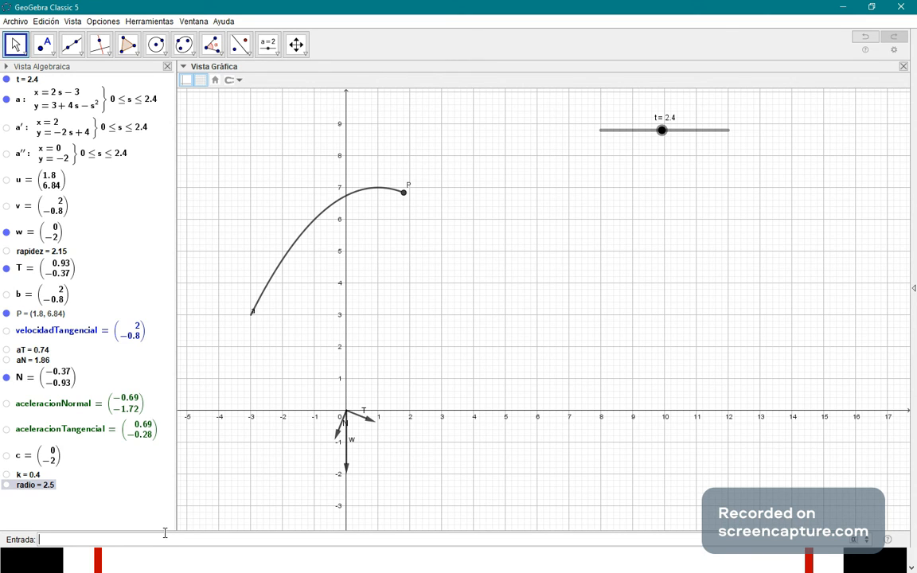
click(164, 535)
text(u)
key(Return)
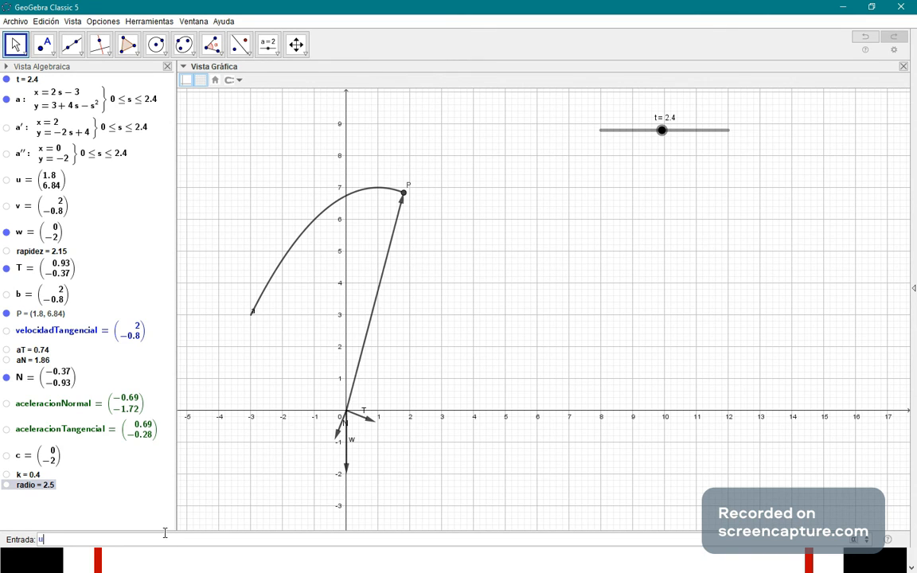
text(+)
text(ra)
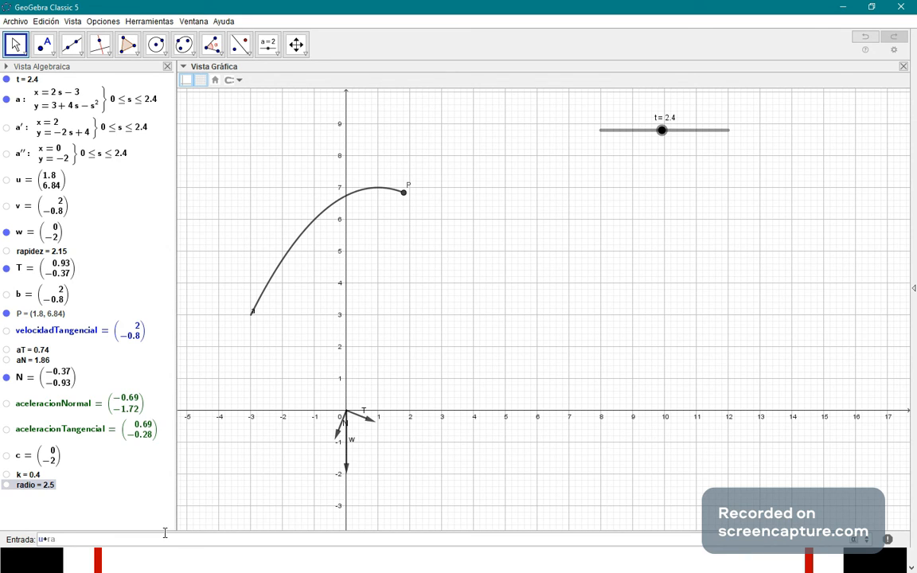
text(dio*)
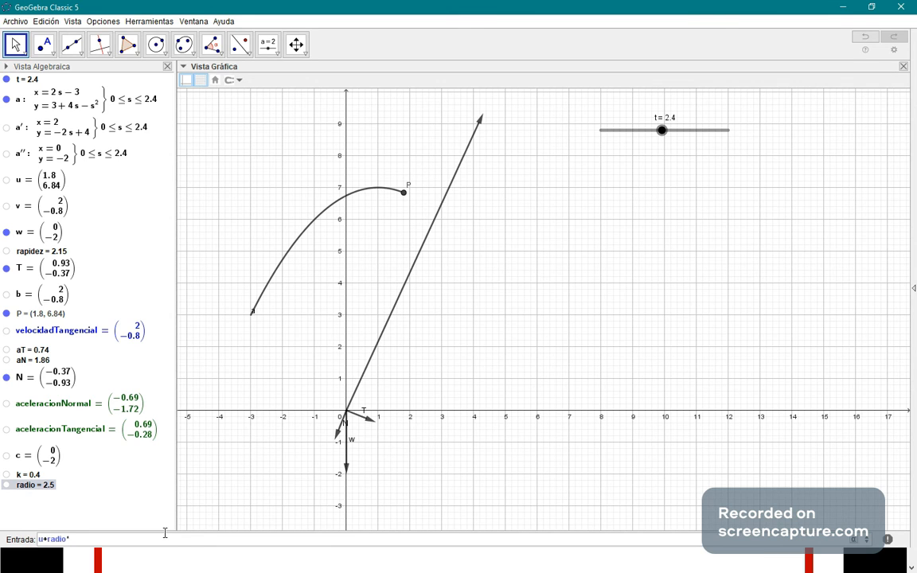
text(N)
key(Return)
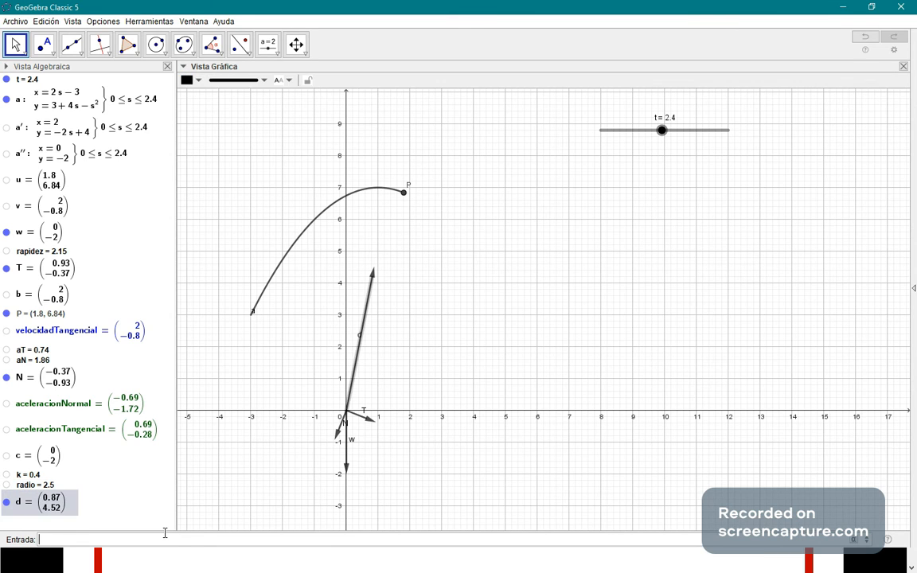
key(Escape)
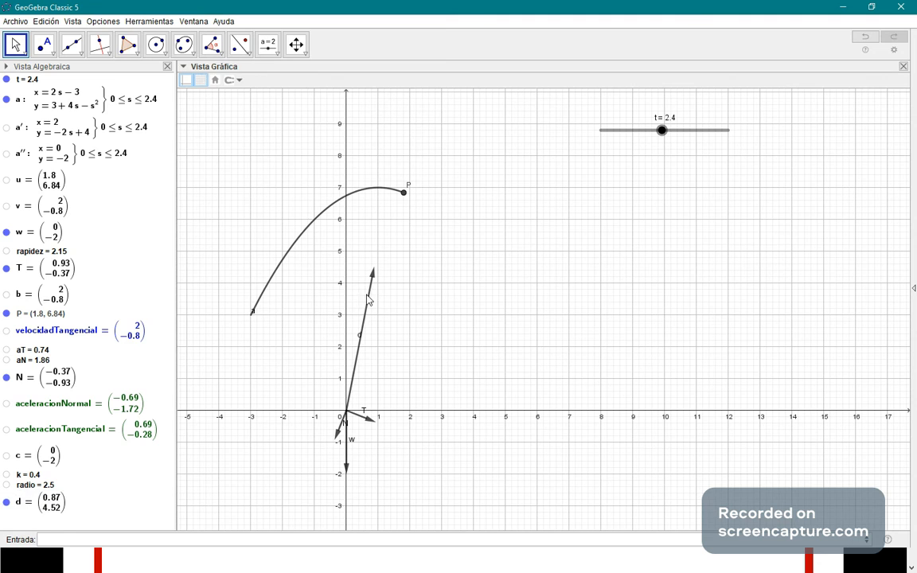
Step: Set the time slider t to 2 and select the centre of curvature vector d
click(369, 296)
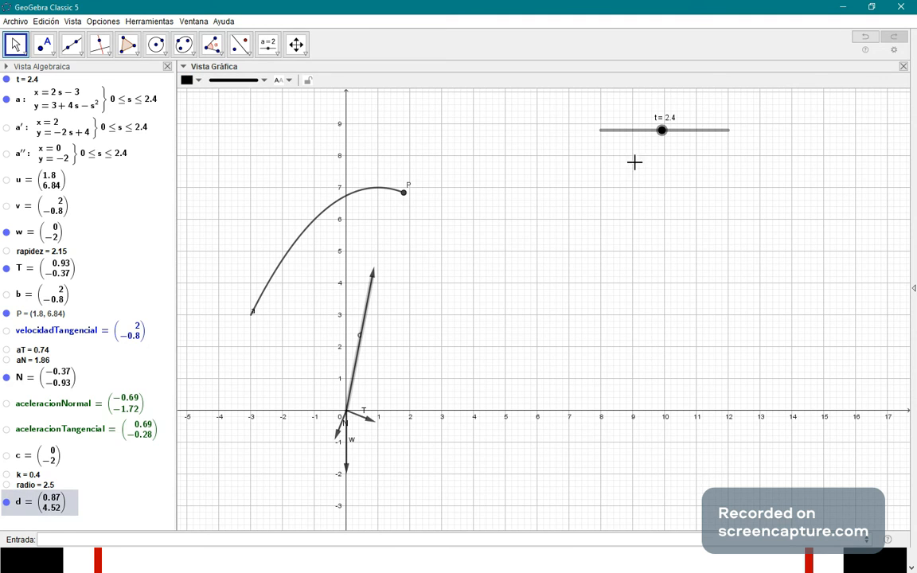
mouse_move(667, 135)
mouse_down()
mouse_move(692, 146)
mouse_move(634, 144)
mouse_move(653, 145)
mouse_up()
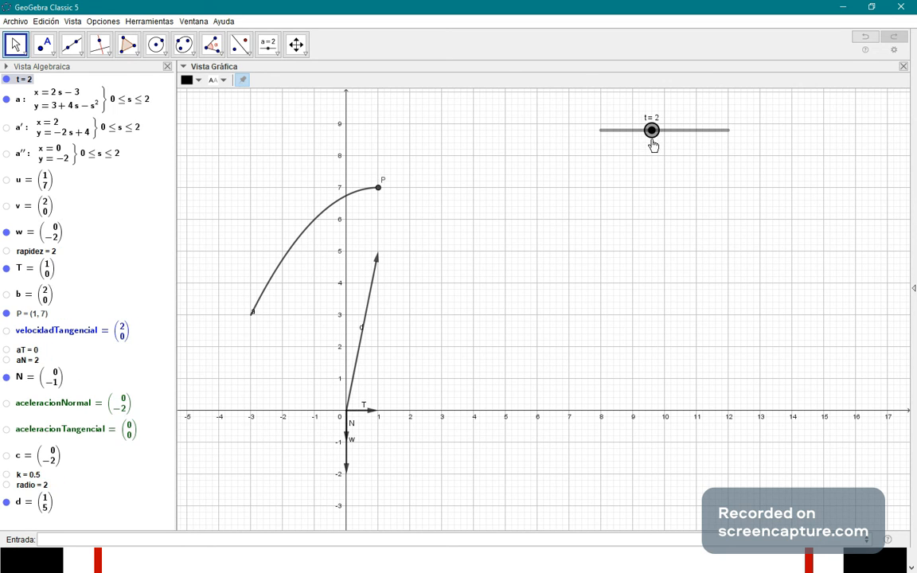
click(373, 276)
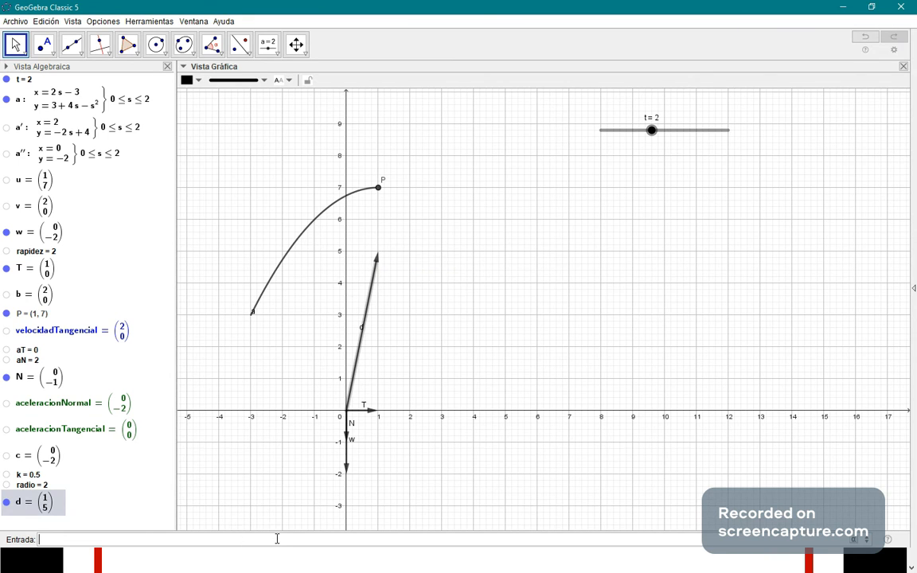
text(o)
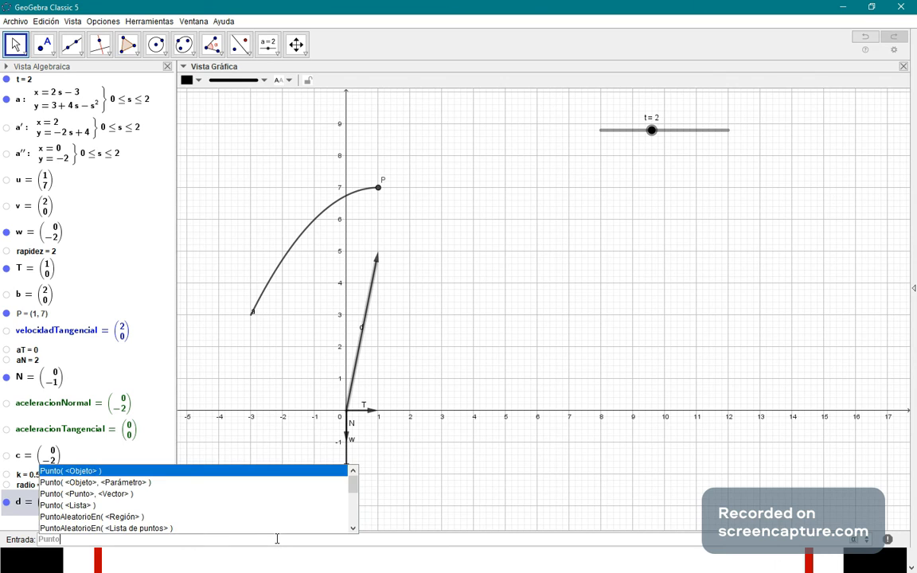
key(Escape)
key(BackSpace)
key(BackSpace)
key(BackSpace)
key(BackSpace)
key(BackSpace)
key(BackSpace)
key(BackSpace)
Step: Create point A at the tip of the centre of curvature vector with A=(x(d),y(d))
text(A)
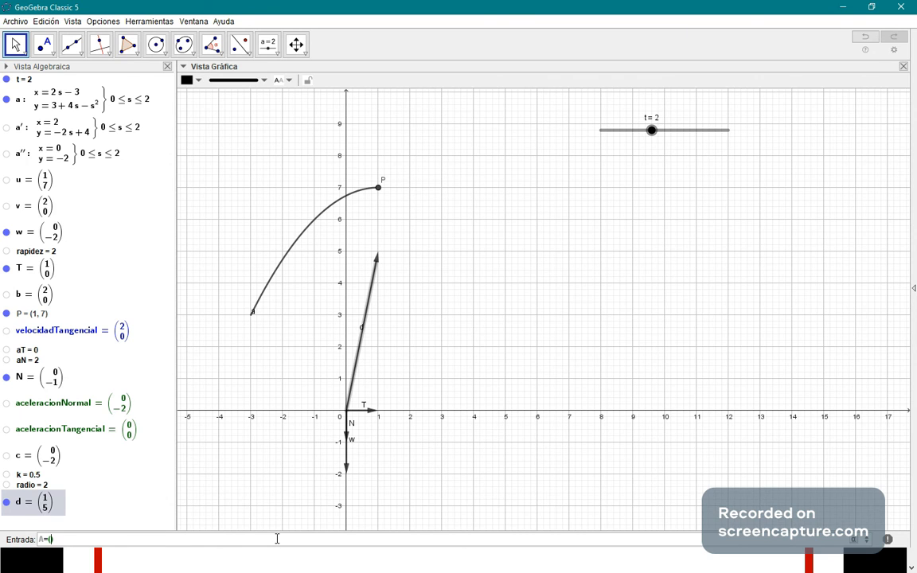
text(=(x)
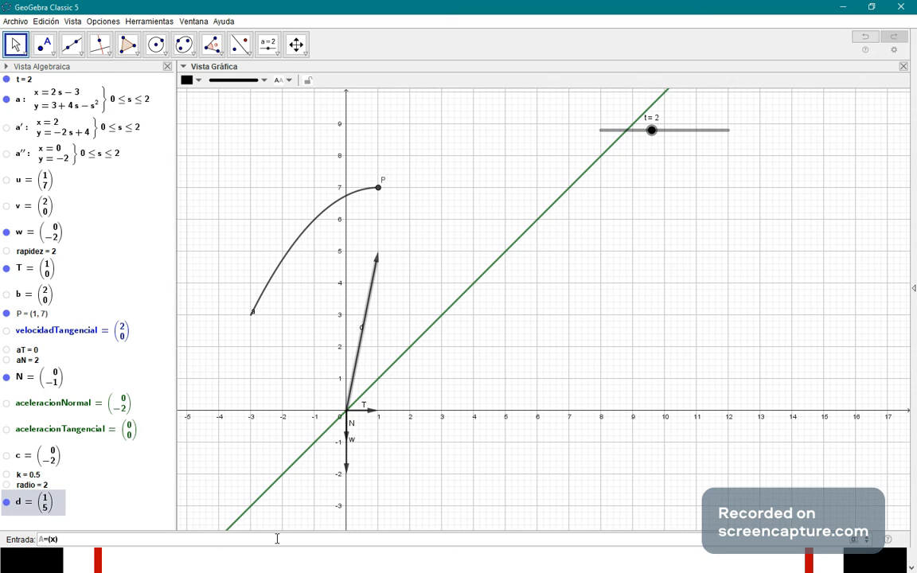
text(()
text(t)
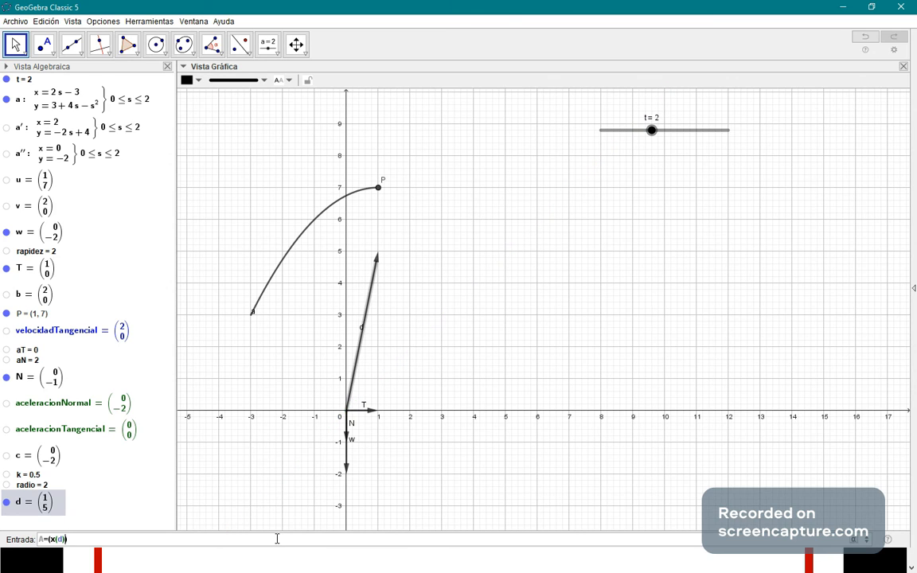
text(,y()
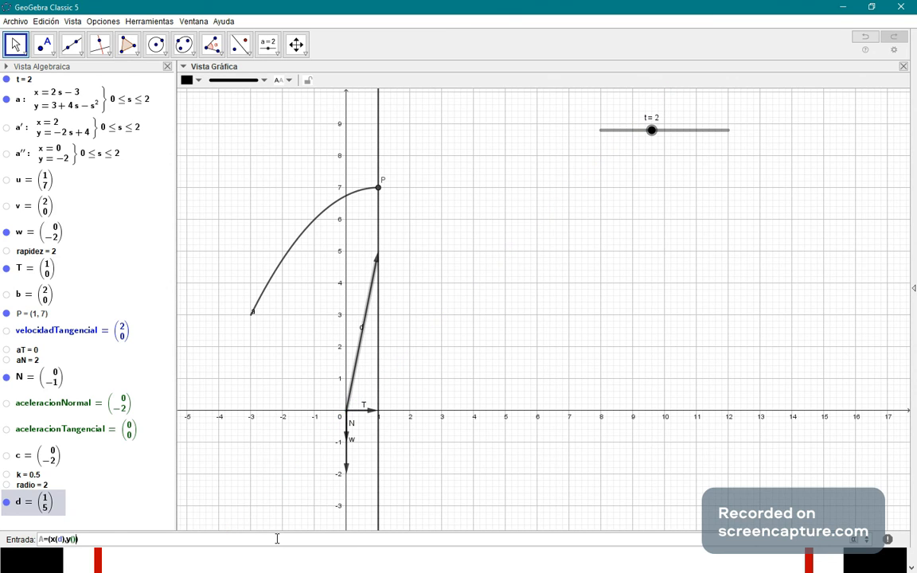
text(d)
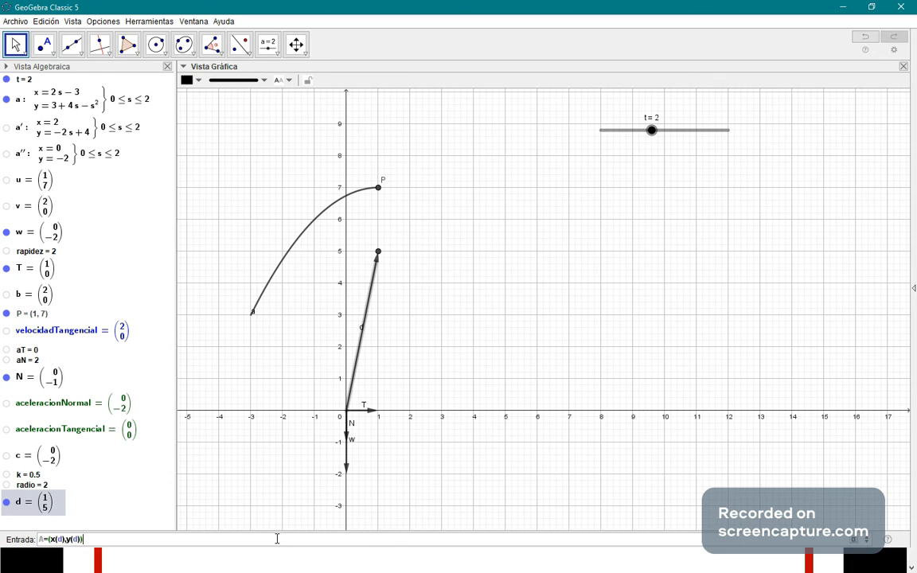
key(Return)
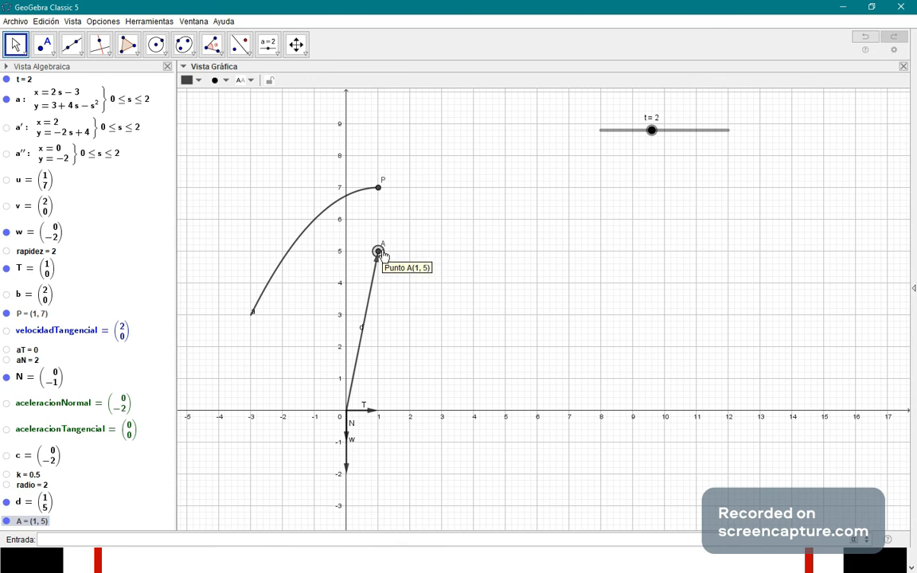
Step: Hide vector d so only centre point A is displayed, and set the time slider t to 1.3
drag(651, 130, 646, 129)
click(7, 503)
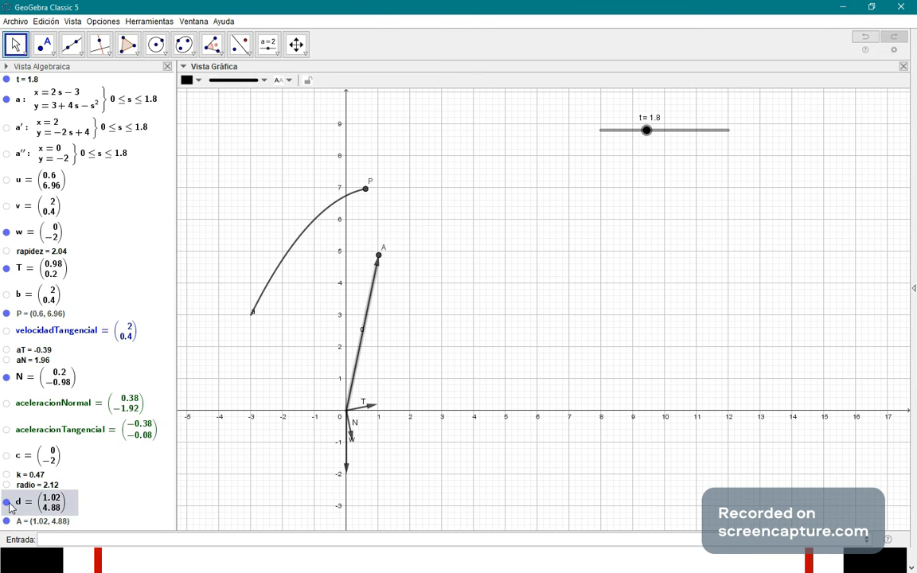
mouse_move(652, 141)
mouse_down()
mouse_move(624, 136)
mouse_move(635, 138)
mouse_up()
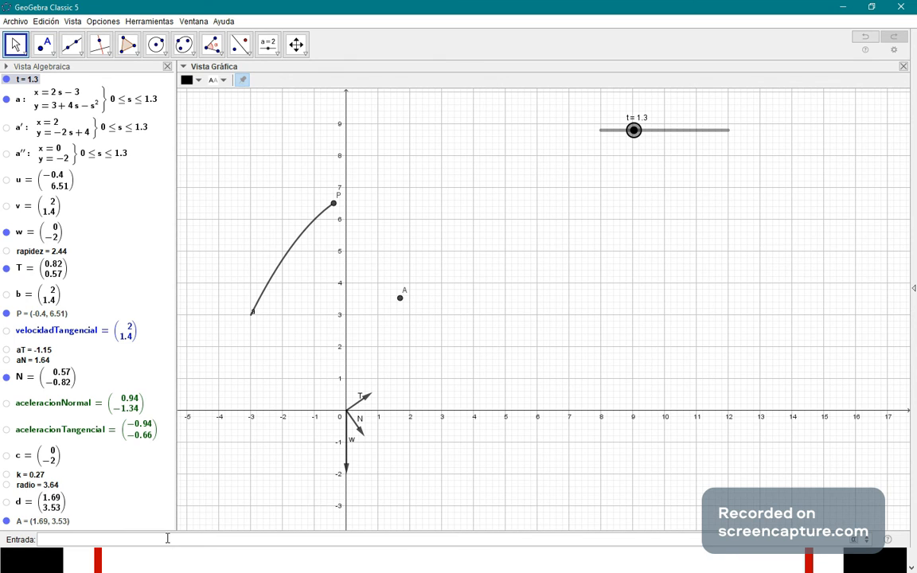
Step: Create the osculating circle with Circunferencia(A, radio), using the centre point and numeric radius form
text(cir)
key(Down)
key(Down)
key(Up)
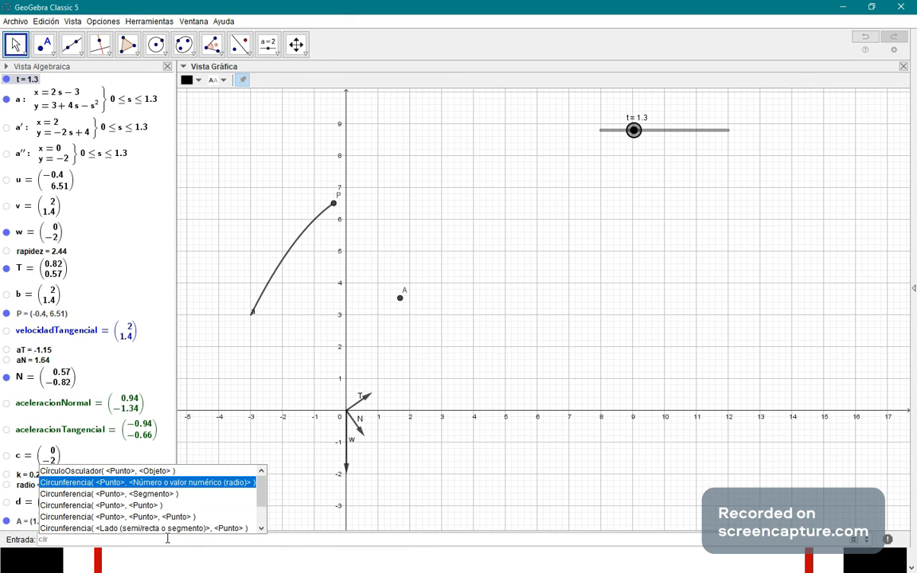
key(Return)
text(A)
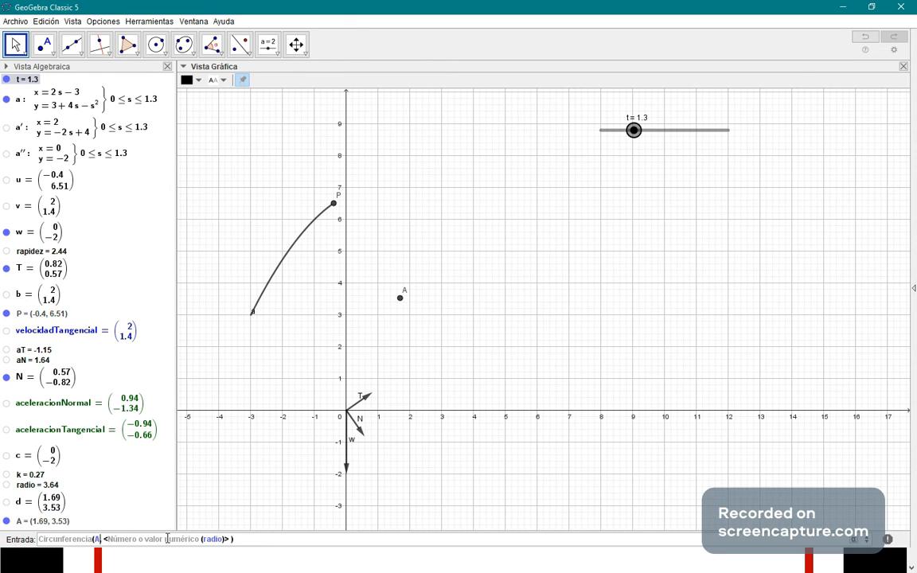
key(Tab)
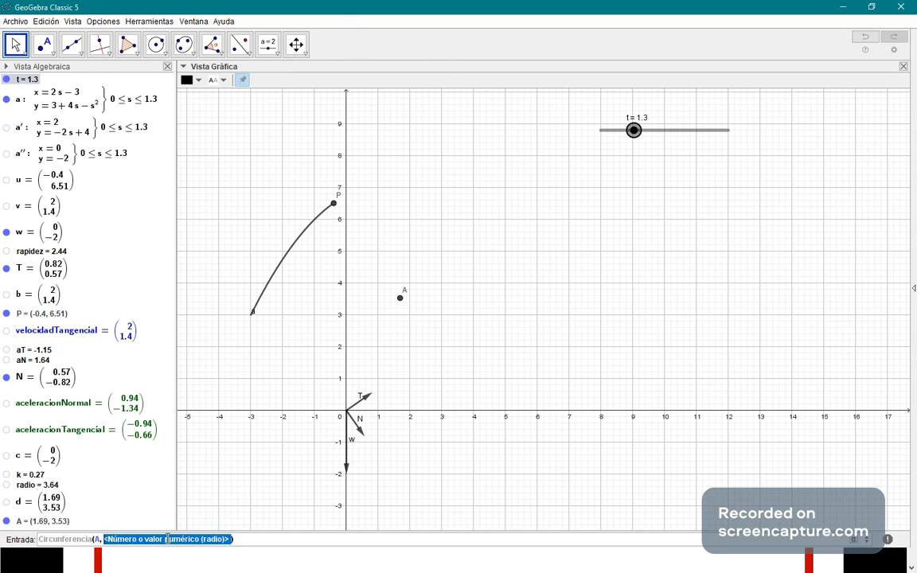
text(radio)
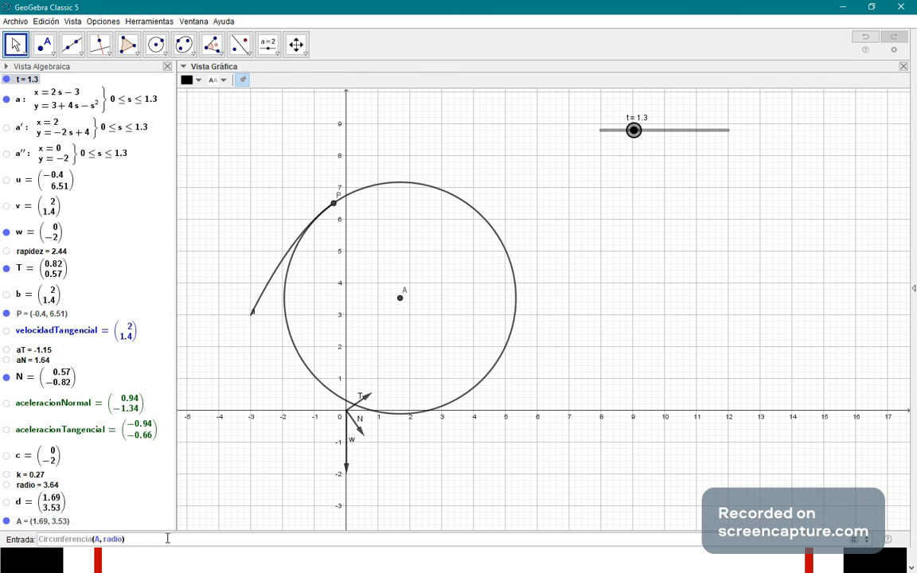
key(Return)
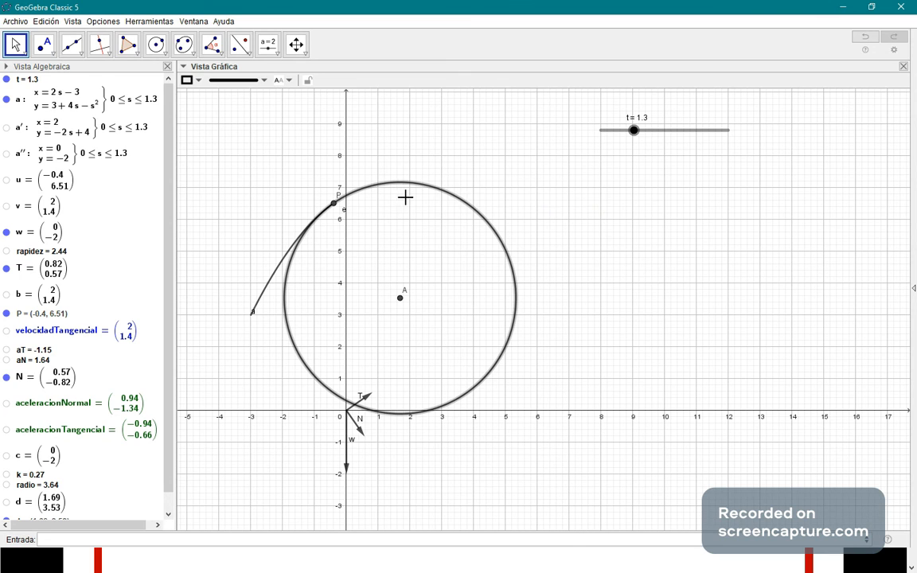
Step: Format the osculating circle in red with a long-dashed line style
click(236, 80)
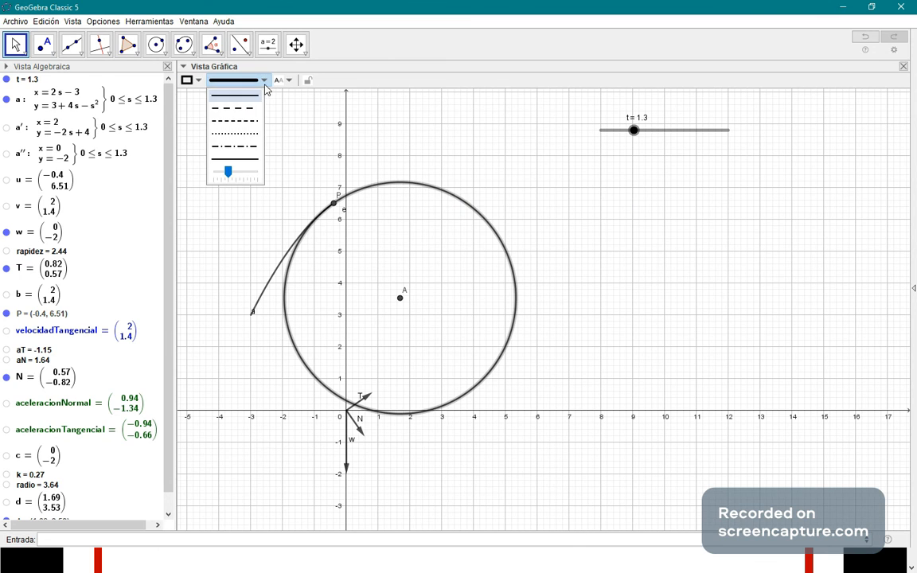
click(201, 83)
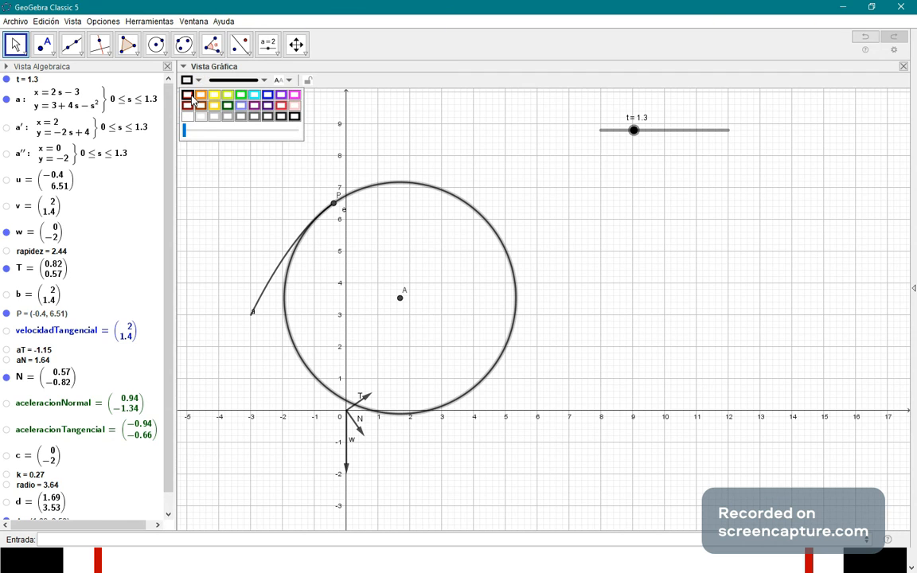
click(189, 95)
click(250, 84)
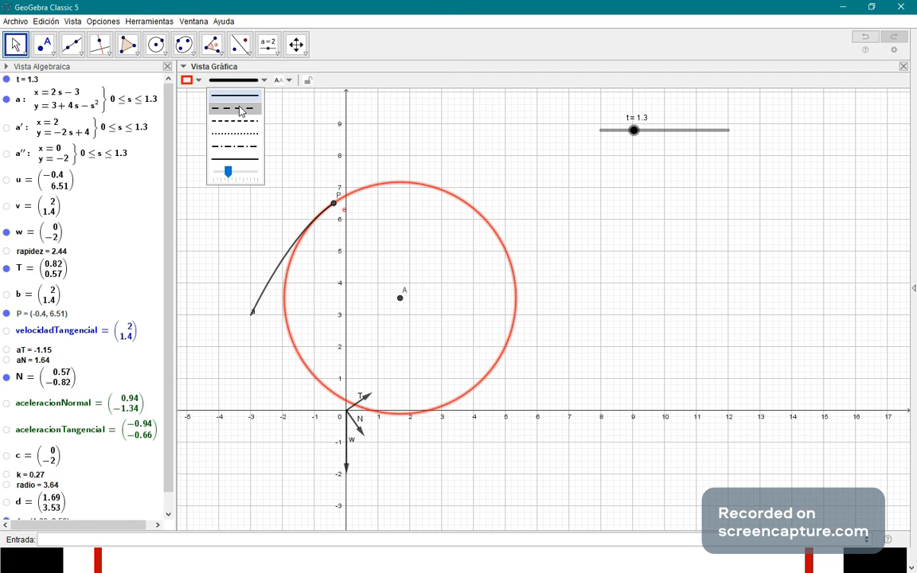
click(238, 114)
click(587, 207)
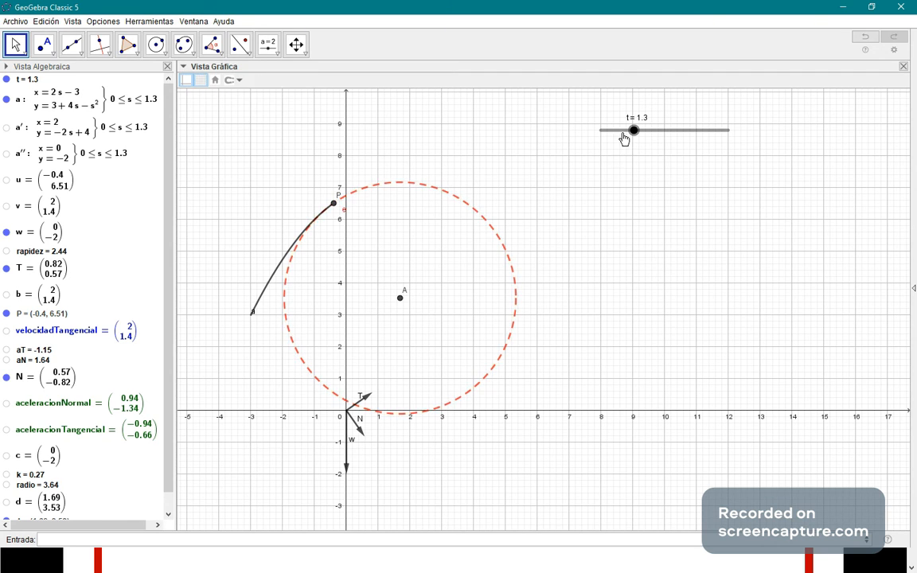
Step: Test the osculating circle by moving t to 4.2 and back to 1.8, and show the velocidadTangencial vector
drag(633, 131, 709, 192)
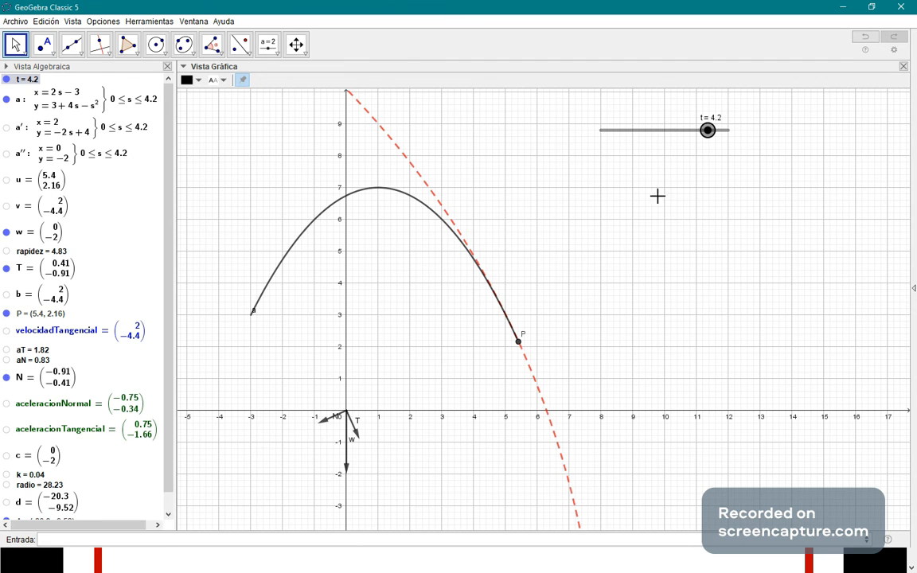
drag(710, 134, 647, 176)
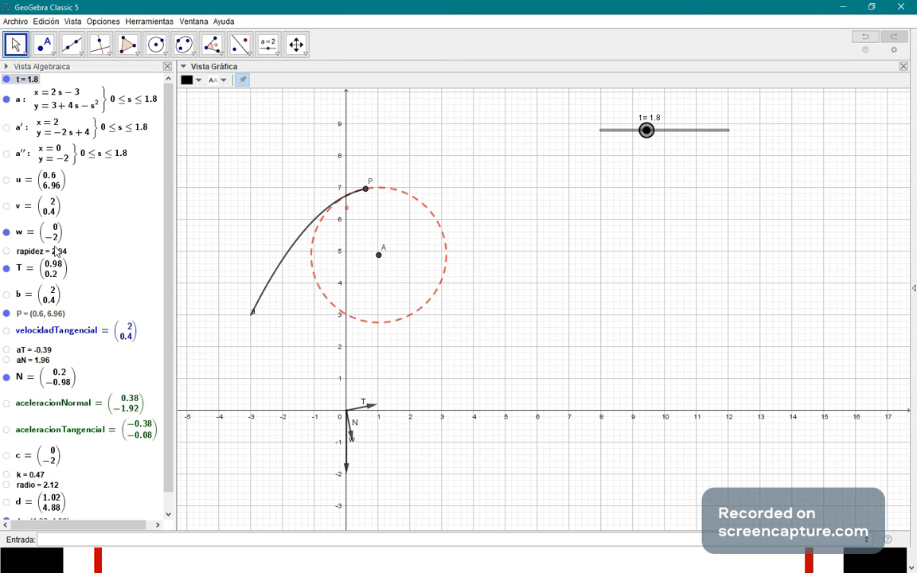
click(7, 331)
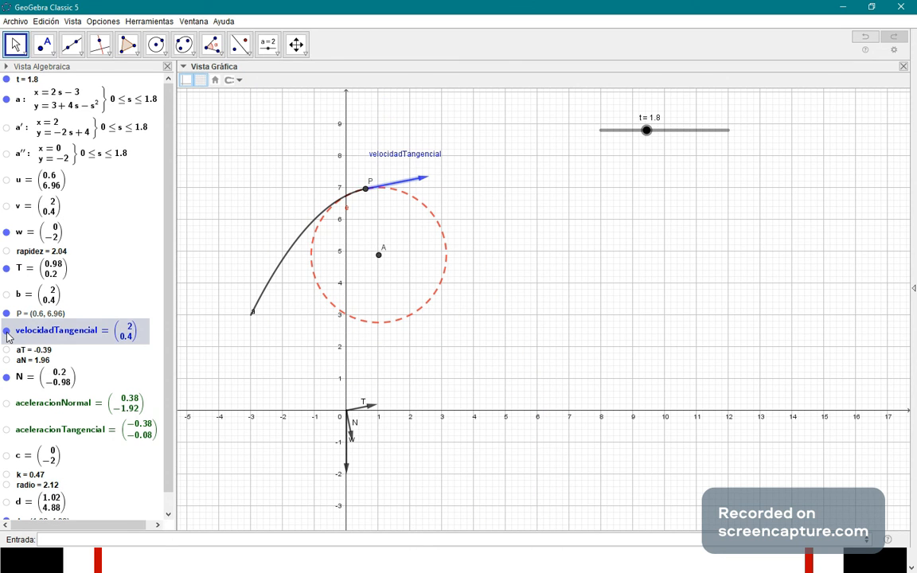
Step: Reset t to 0, run the slider animation briefly and stop it to check the motion
drag(646, 132, 597, 149)
right_click(604, 136)
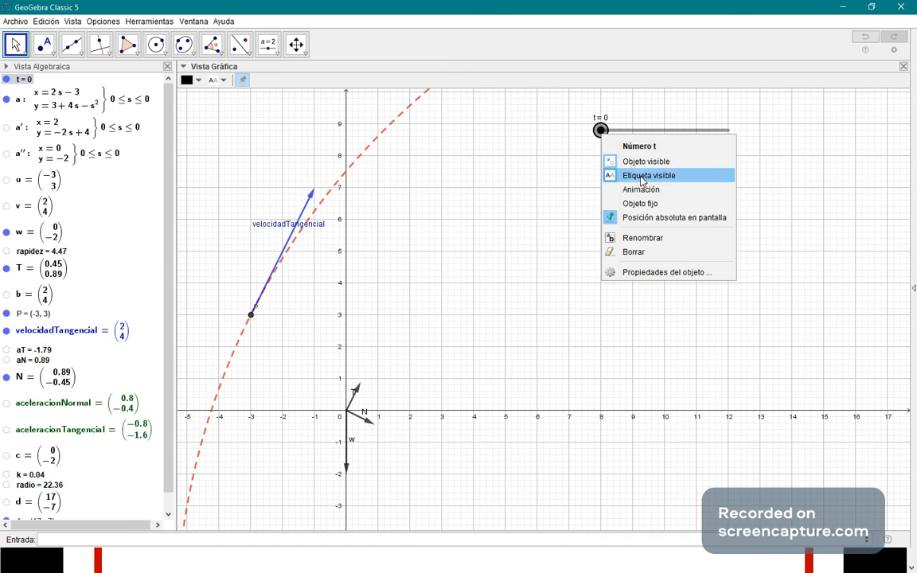
click(640, 190)
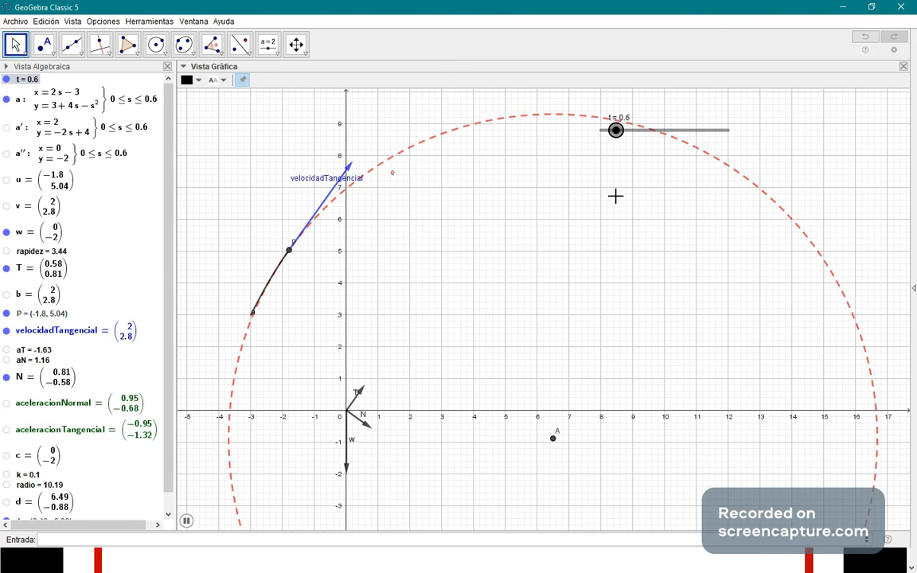
click(619, 139)
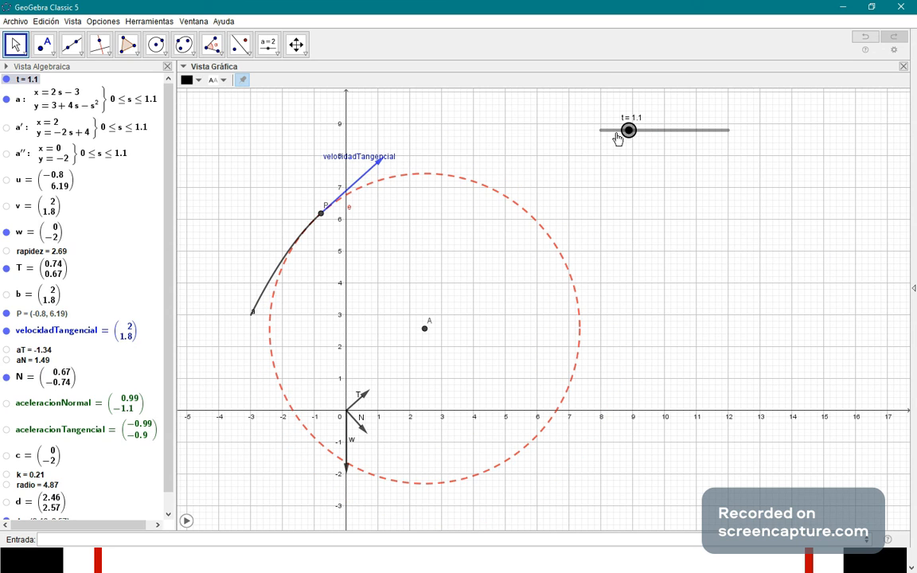
Step: Set the t slider's increment to 0.01 and width to 500 px, and reposition it so it fits in the graphics view
right_click(628, 131)
click(685, 271)
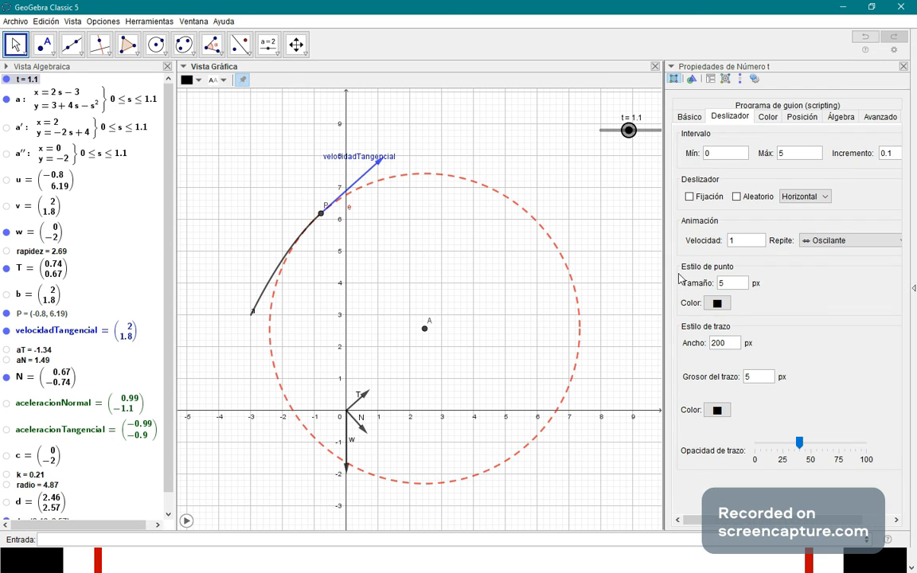
click(891, 152)
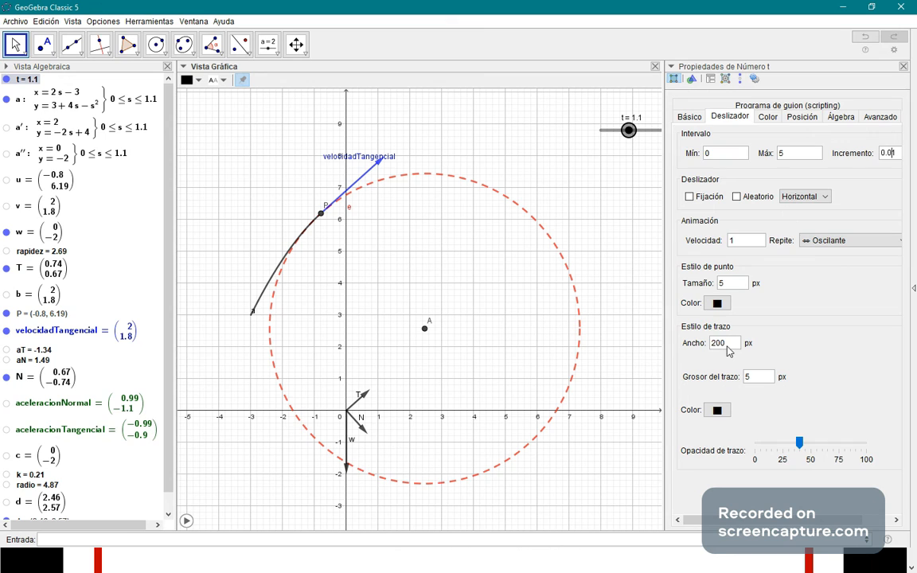
drag(727, 347, 701, 343)
text(500)
click(903, 67)
drag(755, 130, 569, 132)
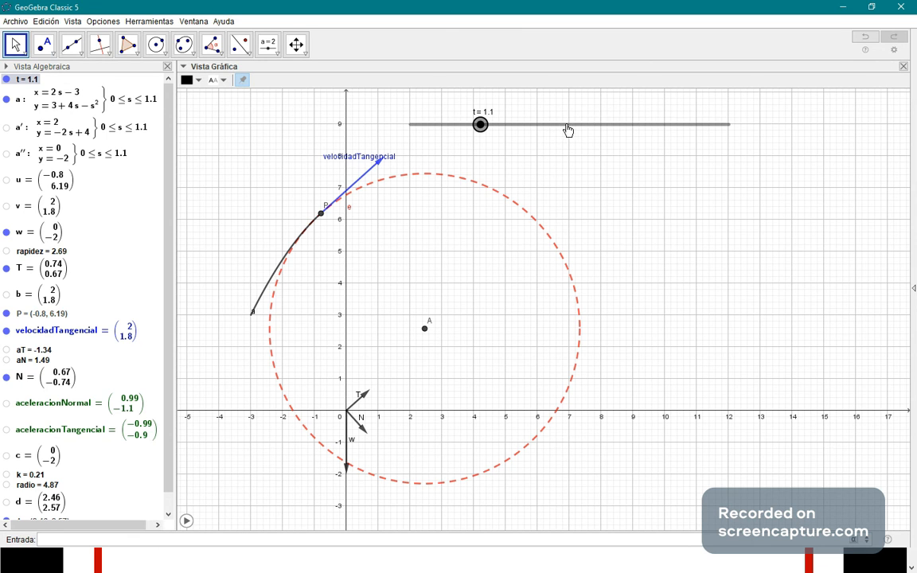
Step: Return the time slider t to 0 and start its animation
drag(479, 130, 408, 128)
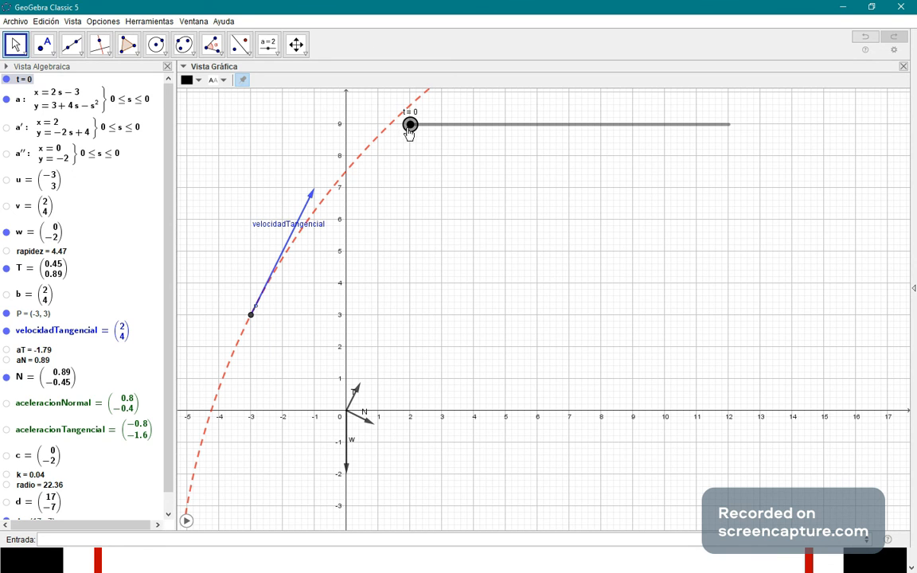
right_click(409, 126)
click(465, 183)
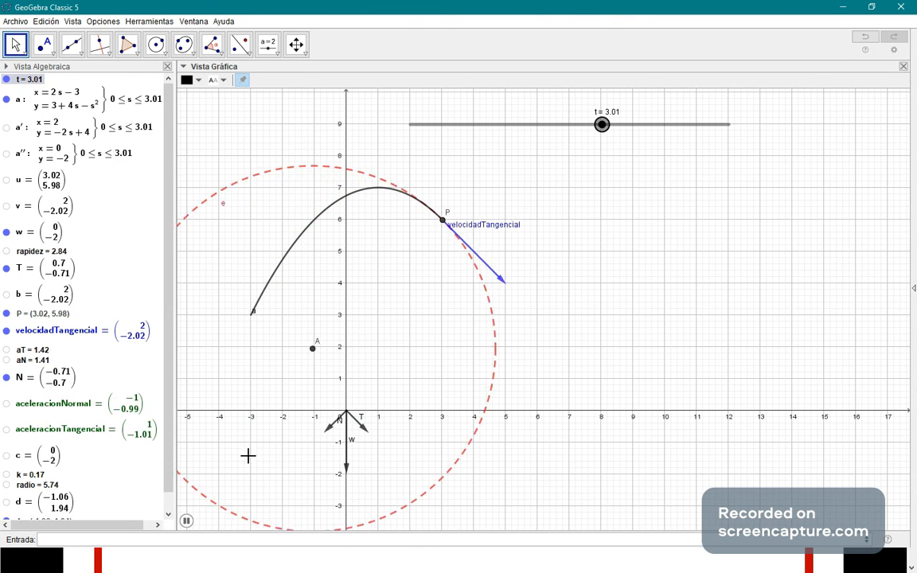
Step: Hide vector w and show the aceleracionNormal and aceleracionTangencial vectors at the moving point P
click(6, 231)
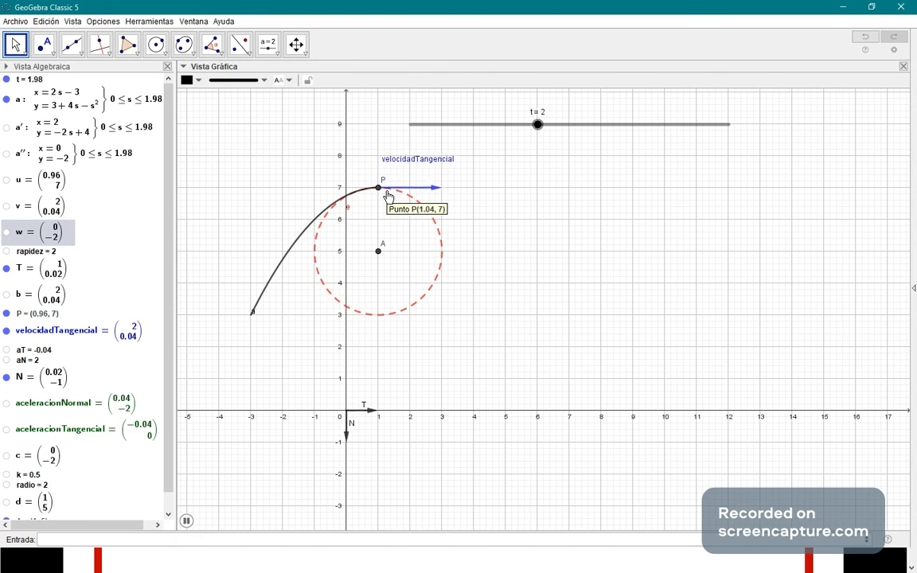
click(7, 403)
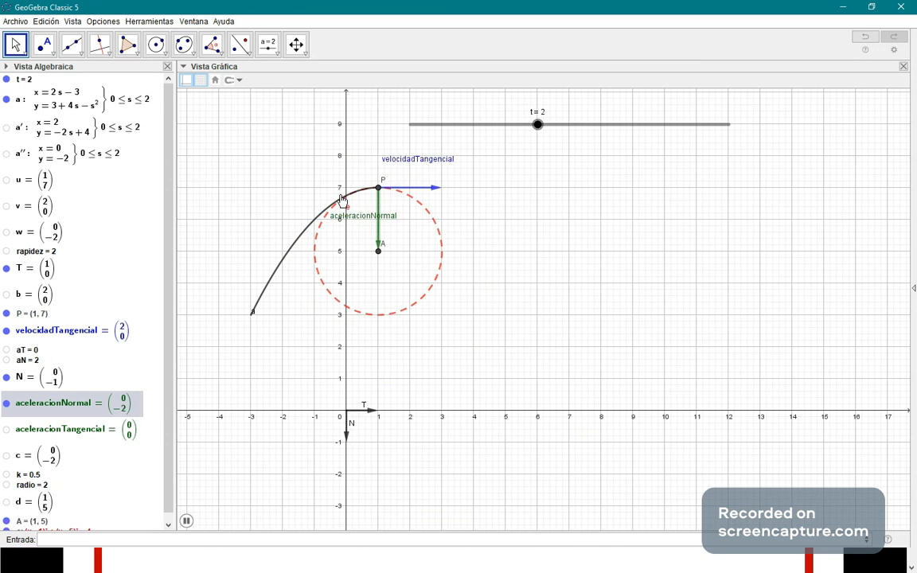
click(7, 431)
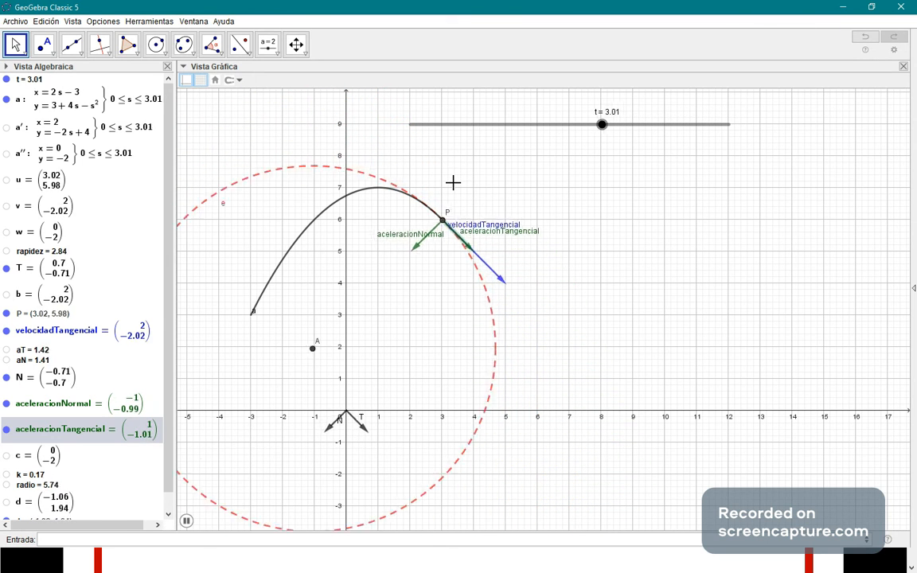
Step: Check the animated vectors and osculating circle along the time slider, and switch to Nitro Pro
click(553, 125)
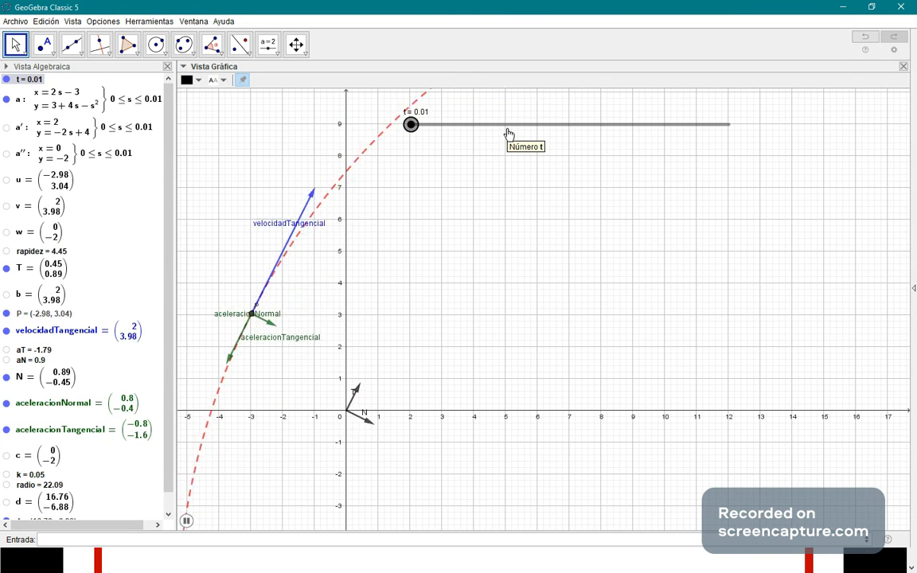
key(alt+Tab)
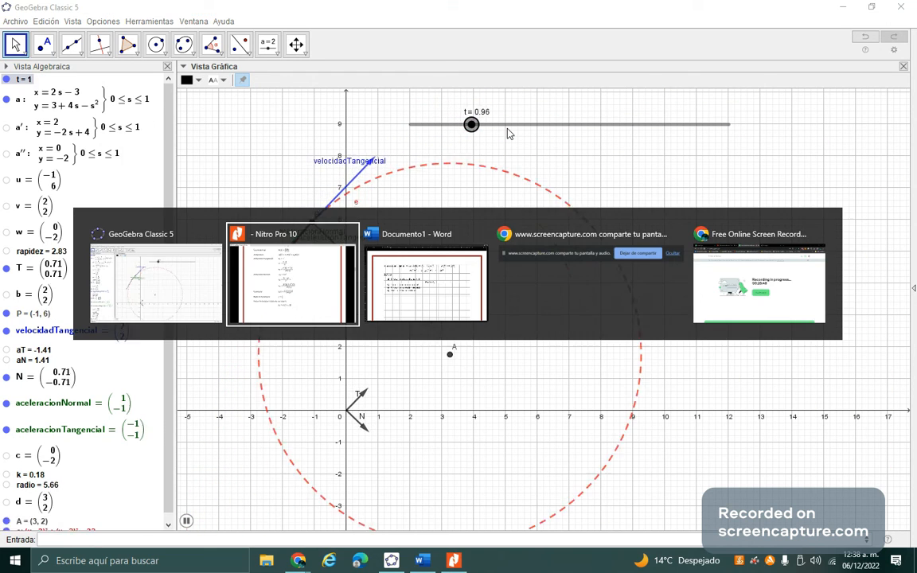